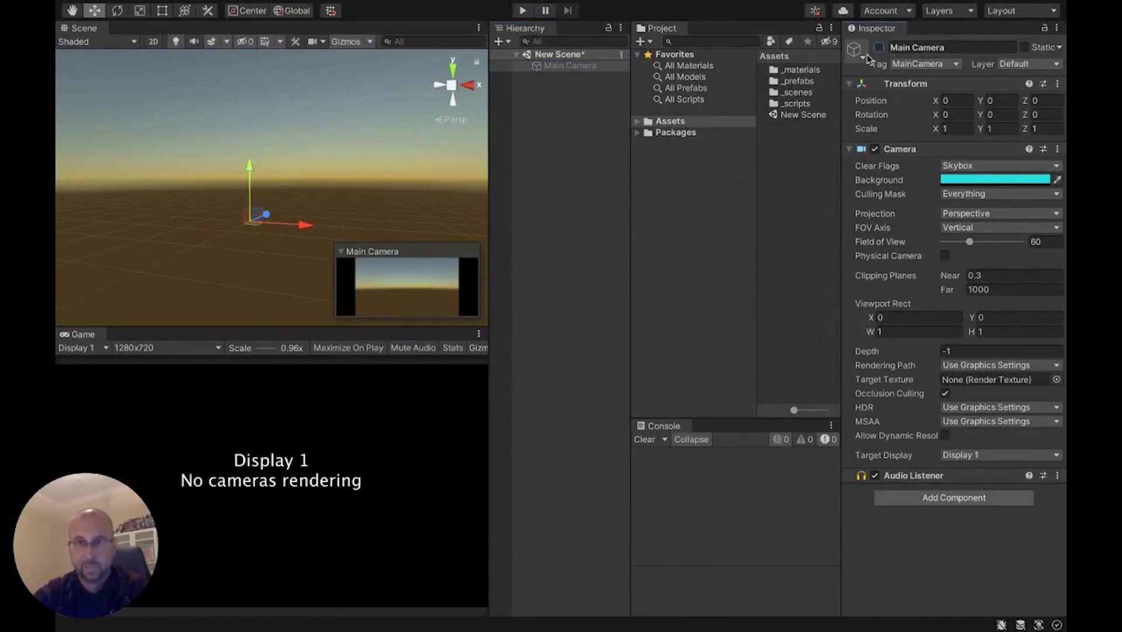
# Activate the Main Camera object in the scene
pyautogui.click(880, 49)
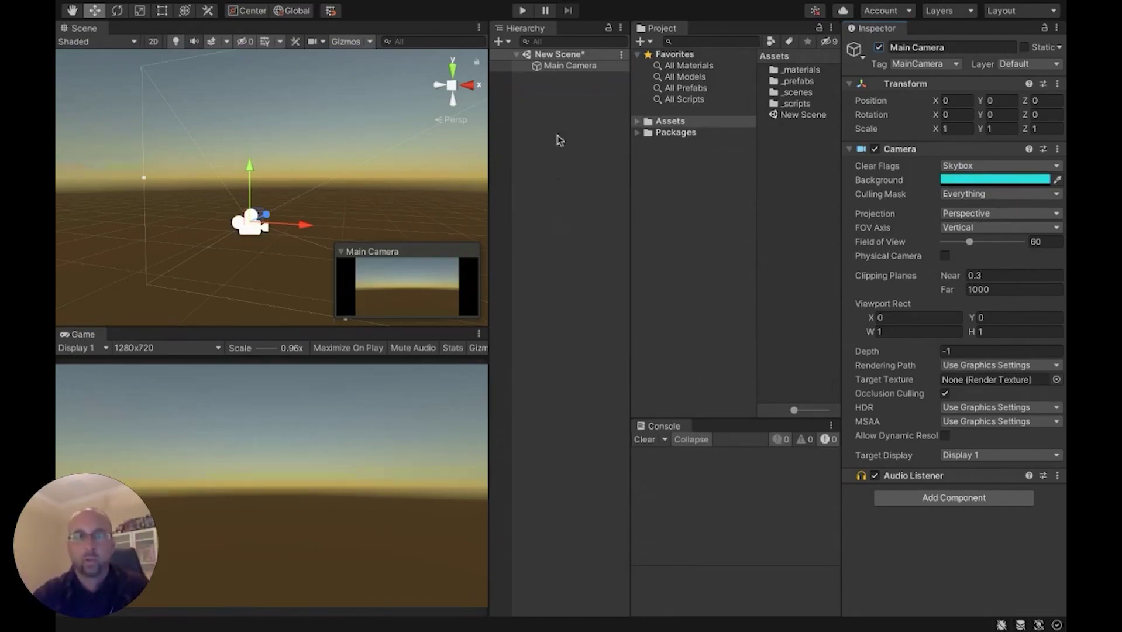
pyautogui.click(560, 69)
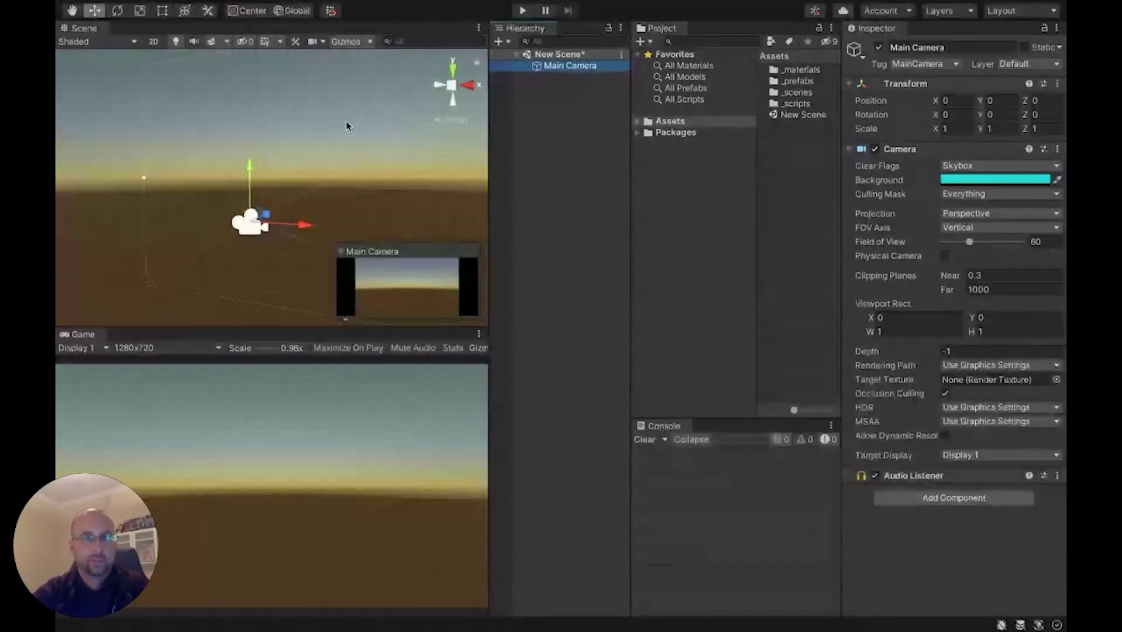
pyautogui.moveTo(331, 188); pyautogui.dragTo(326, 226, button='right')
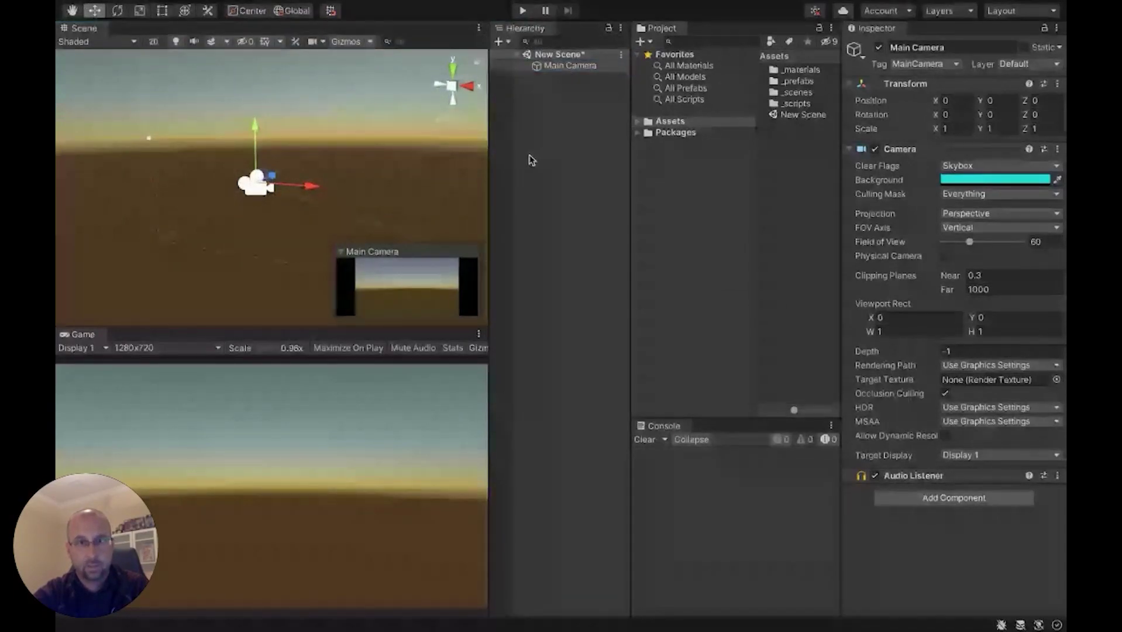
pyautogui.rightClick(552, 106)
pyautogui.moveTo(621, 304)
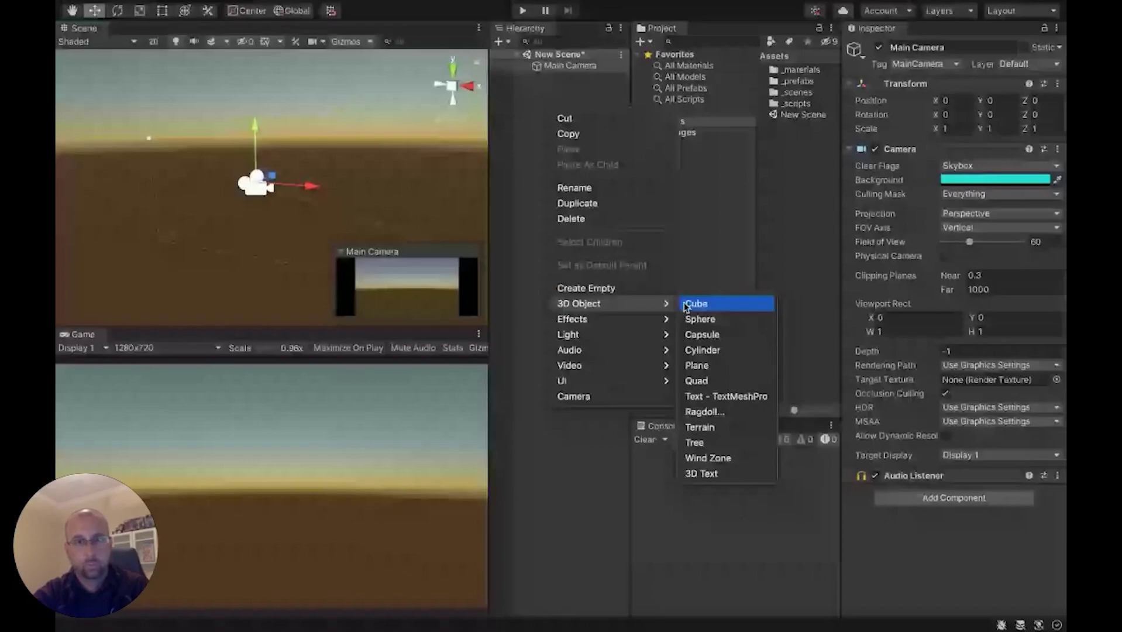
pyautogui.click(696, 304)
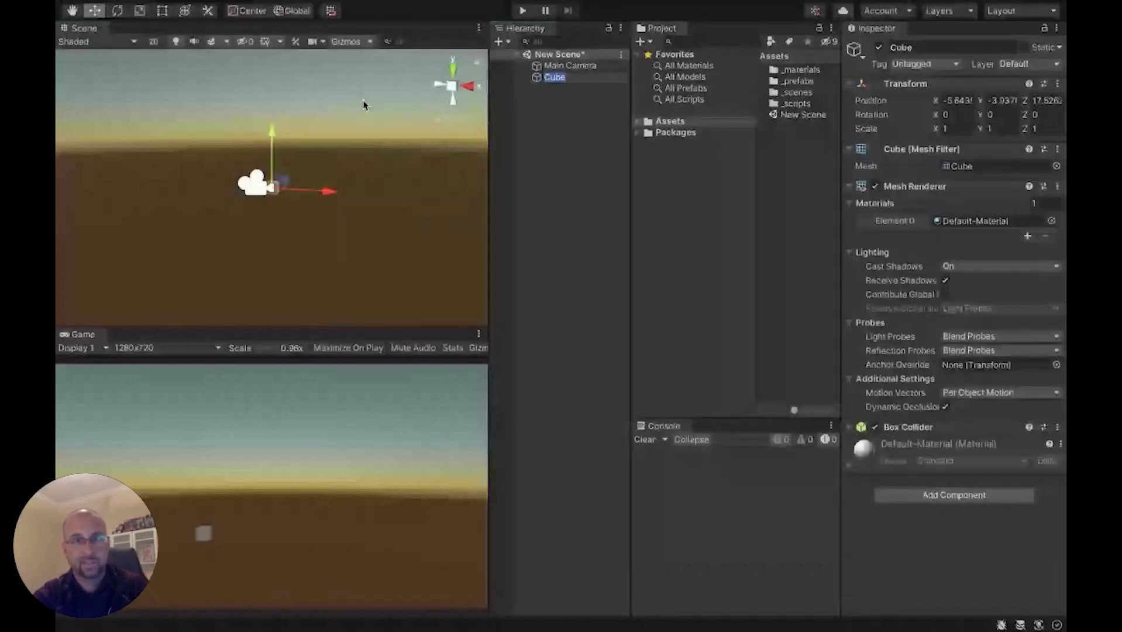
pyautogui.click(537, 79)
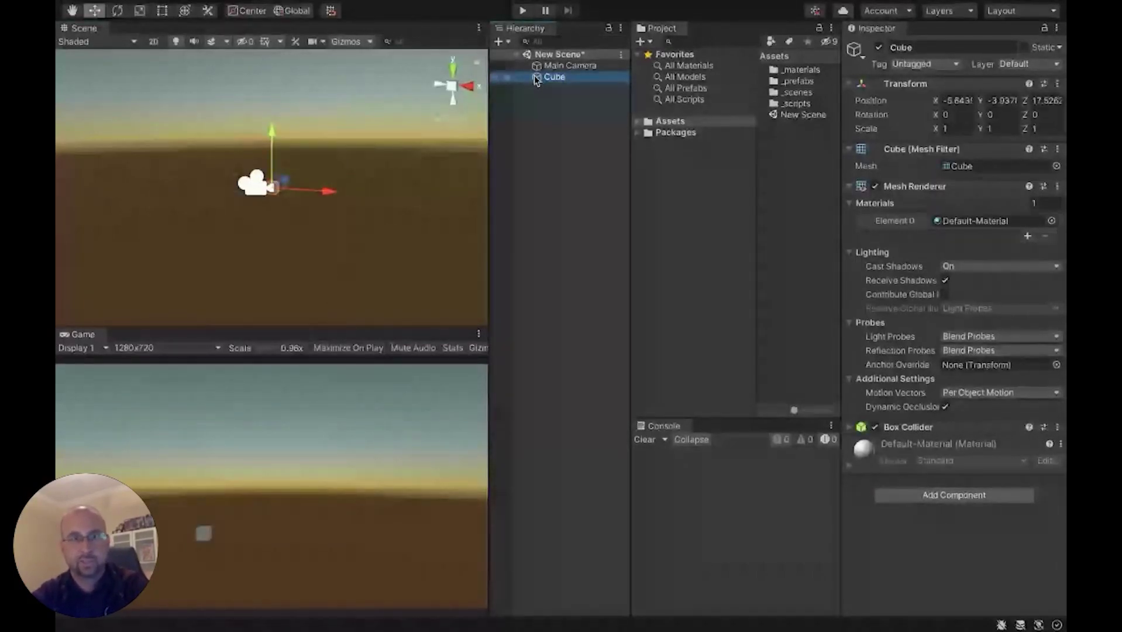
pyautogui.press('Delete')
# Add a 3D cube to the scene and frame it in the Scene view
pyautogui.rightClick(557, 119)
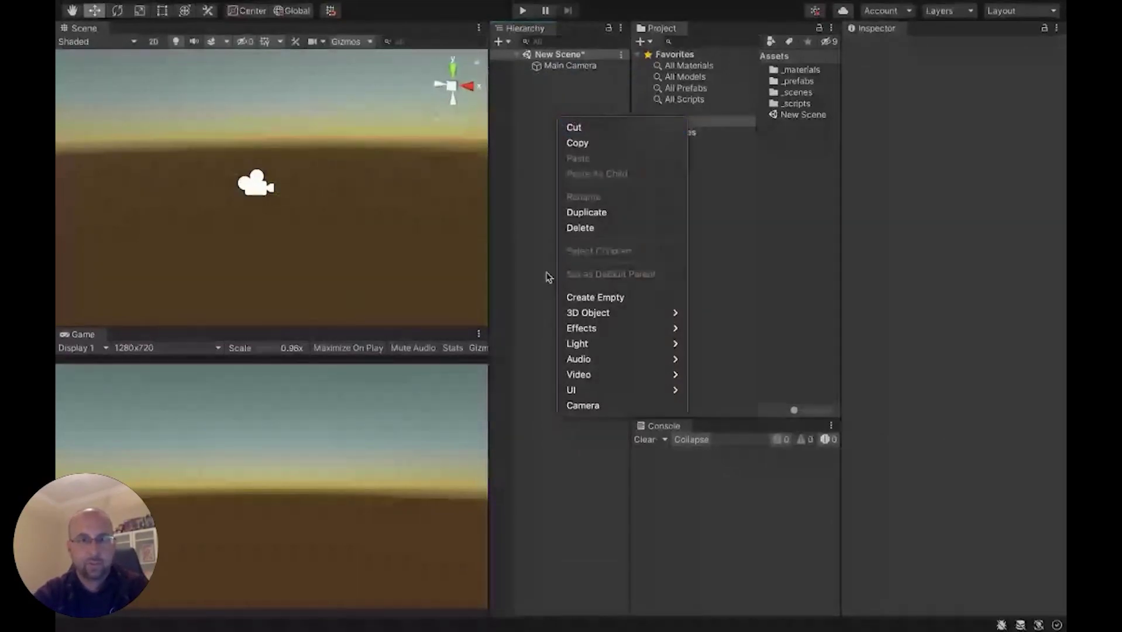
pyautogui.moveTo(588, 312)
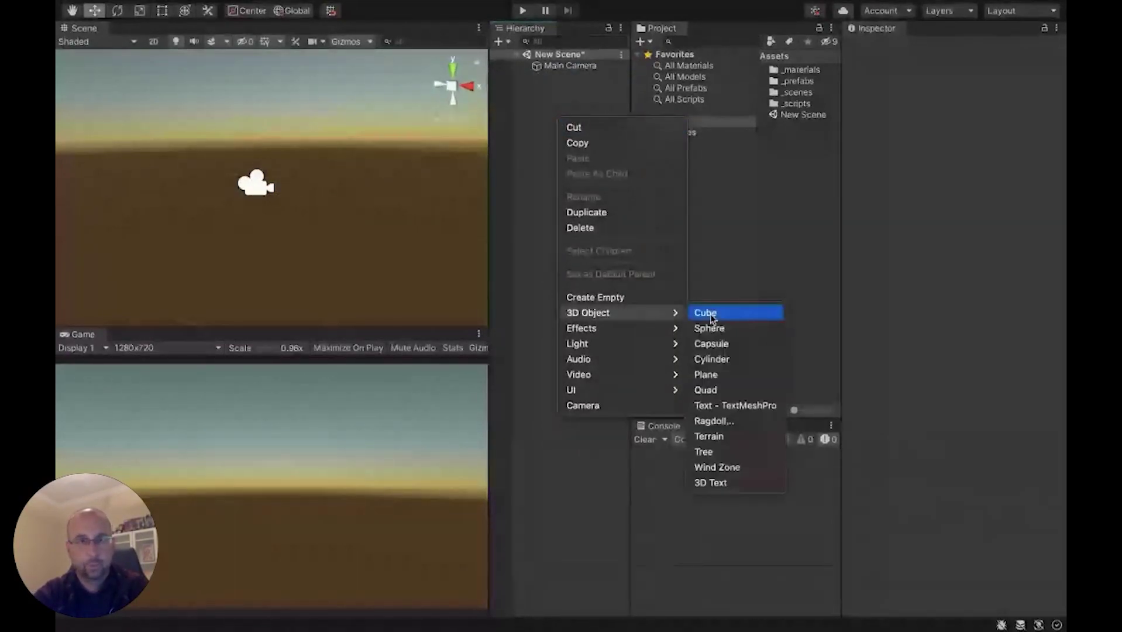
pyautogui.click(708, 311)
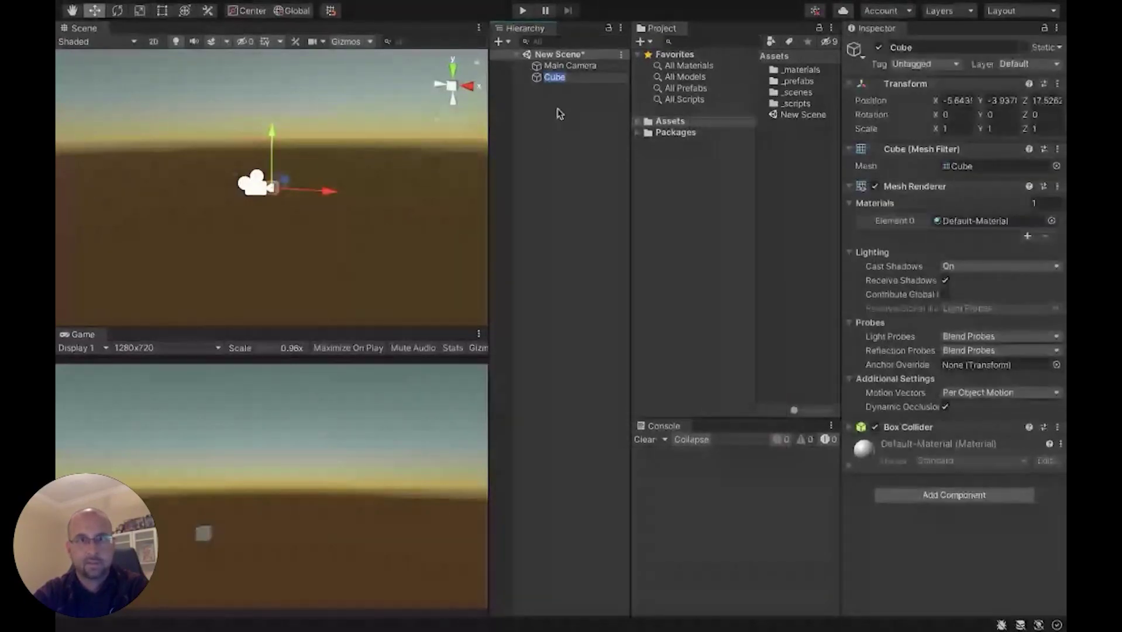
pyautogui.doubleClick(537, 76)
pyautogui.keyDown('alt'); pyautogui.moveTo(359, 172); pyautogui.dragTo(319, 202); pyautogui.keyUp('alt')
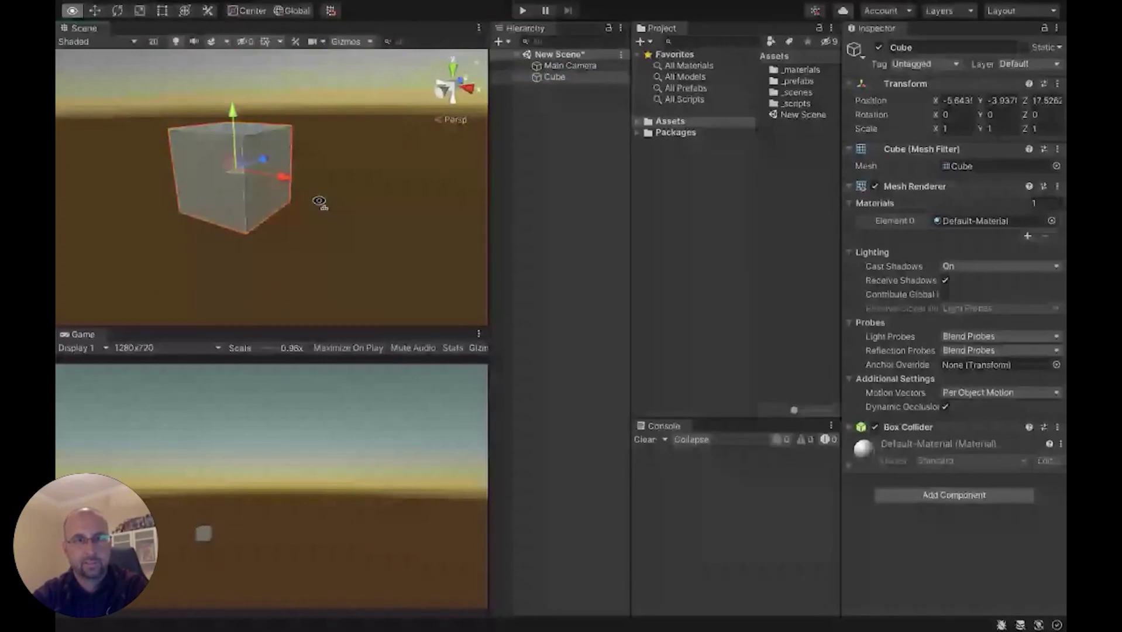
# Move the cube up to about Y 0.91 and sideways to about X 0.46, in line with the Main Camera
pyautogui.doubleClick(564, 65)
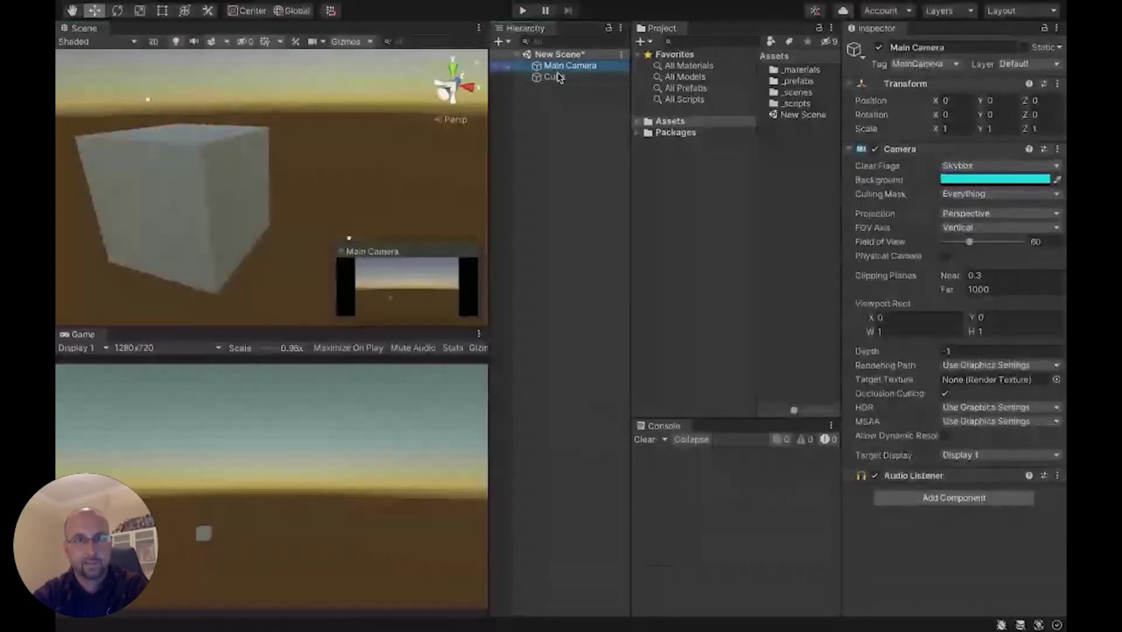
pyautogui.doubleClick(554, 78)
pyautogui.keyDown('alt'); pyautogui.moveTo(281, 146); pyautogui.dragTo(263, 136); pyautogui.keyUp('alt')
pyautogui.moveTo(262, 136); pyautogui.dragTo(242, 147, button='right')
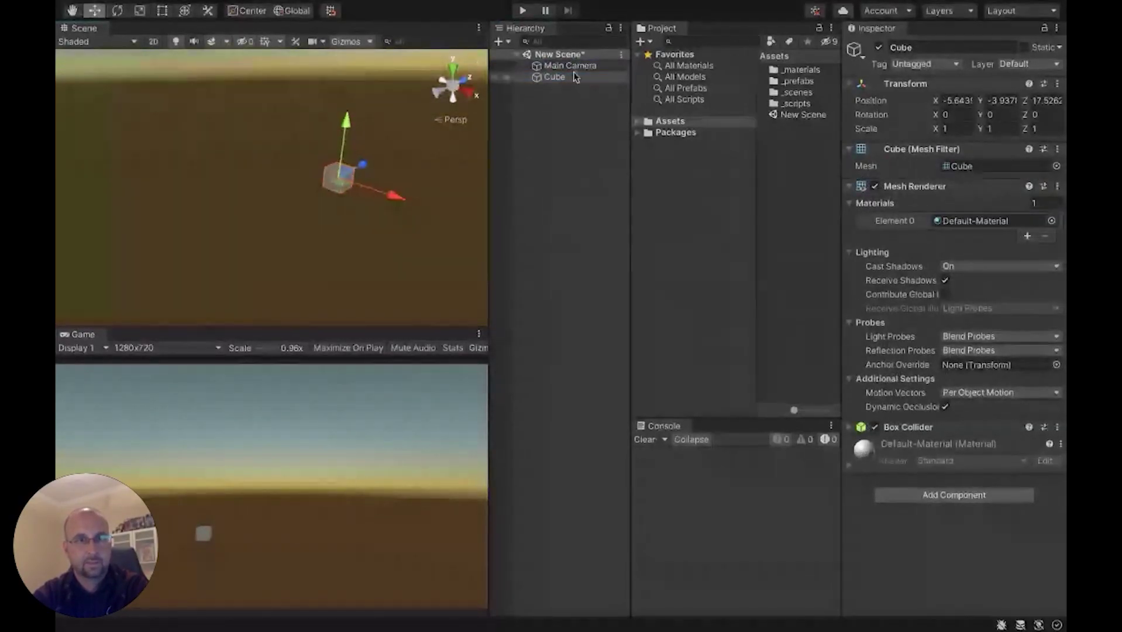
pyautogui.doubleClick(578, 66)
pyautogui.moveTo(359, 204)
pyautogui.mouseDown(button='right')
pyautogui.moveTo(343, 235)
pyautogui.moveTo(377, 205)
pyautogui.mouseUp(button='right')
pyautogui.doubleClick(550, 77)
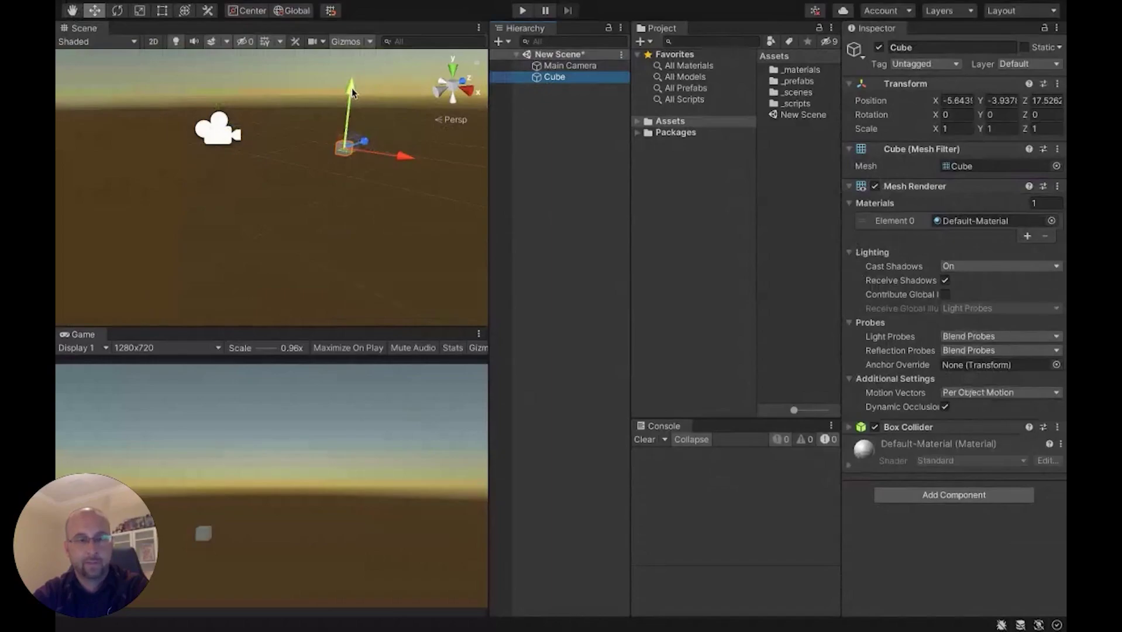
pyautogui.moveTo(352, 93); pyautogui.dragTo(366, 33)
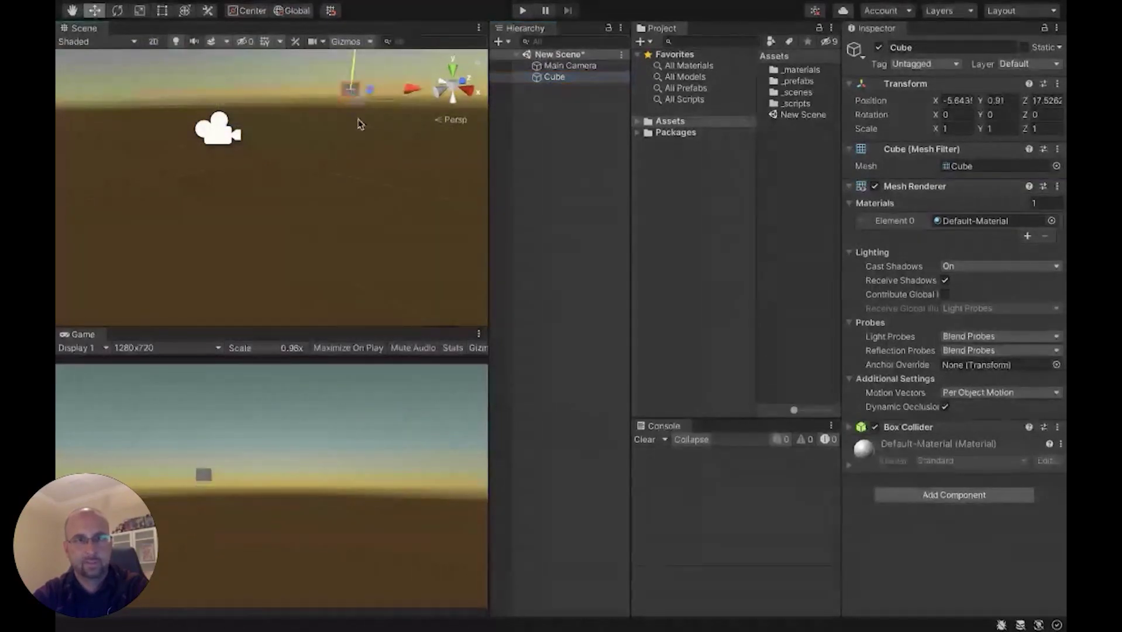
pyautogui.moveTo(358, 118); pyautogui.dragTo(386, 125, button='right')
pyautogui.moveTo(371, 150); pyautogui.dragTo(450, 160)
pyautogui.moveTo(414, 167); pyautogui.dragTo(337, 165, button='right')
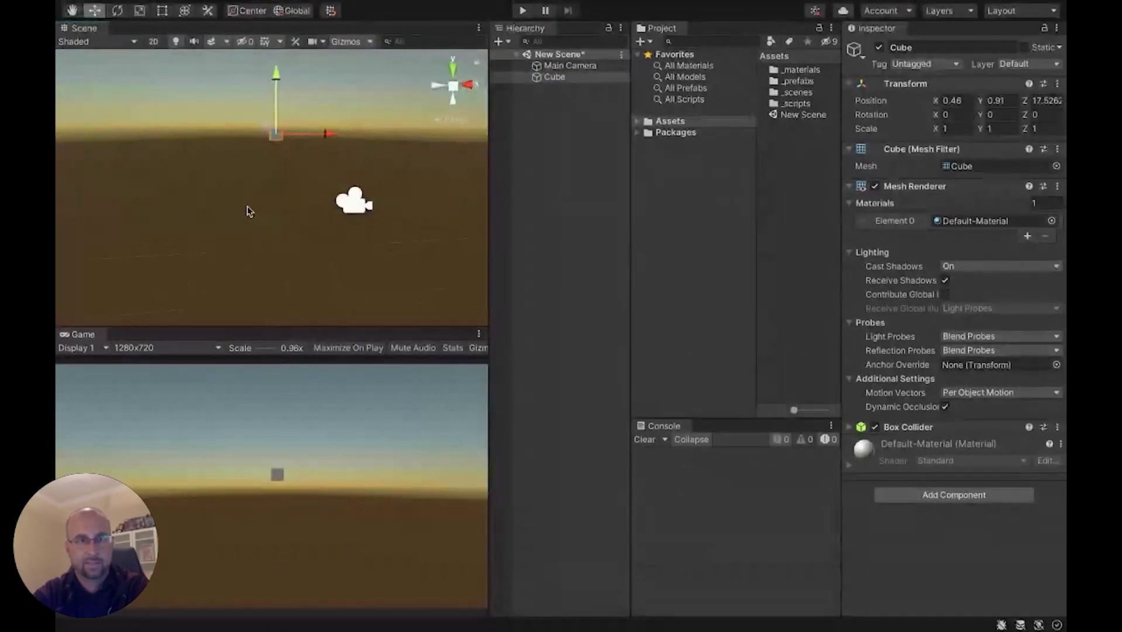
# Move the cube along the Z axis toward the Main Camera, to about Z 5.33
pyautogui.press('a')
pyautogui.moveTo(248, 210); pyautogui.dragTo(330, 219, button='right')
pyautogui.press('a')
pyautogui.moveTo(252, 166); pyautogui.dragTo(296, 155, button='right')
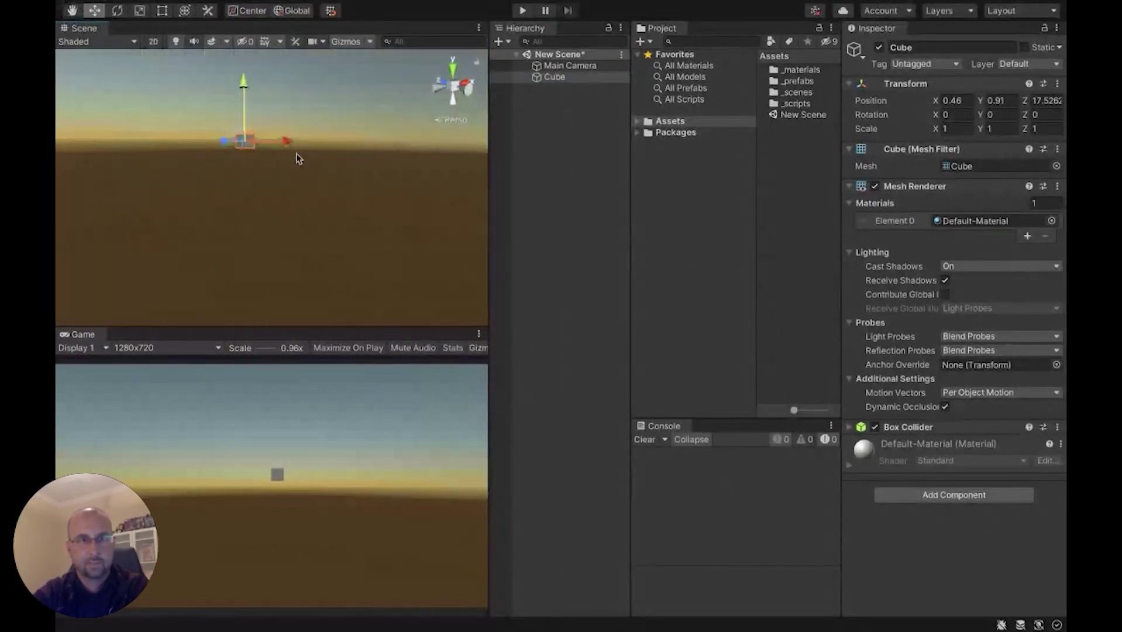
pyautogui.moveTo(230, 142); pyautogui.dragTo(351, 220)
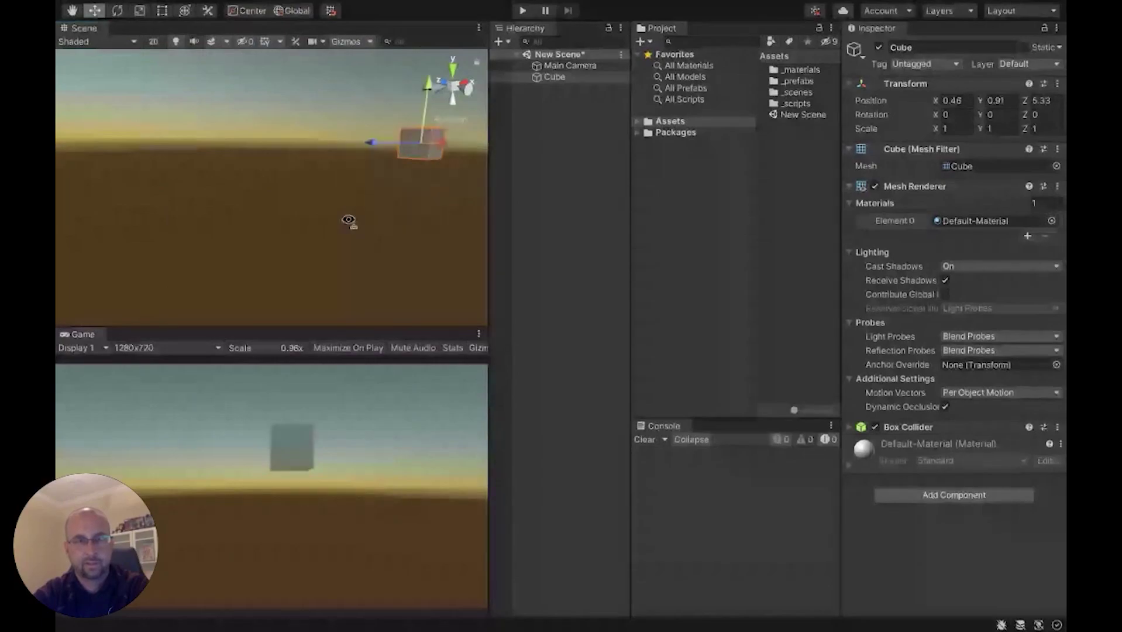
# Shift the cube to about X -0.6, Y -0.76 and rotate it about the Y axis to about -57.21
pyautogui.moveTo(351, 220); pyautogui.dragTo(139, 212, button='right')
pyautogui.press('d')
pyautogui.moveTo(285, 139); pyautogui.dragTo(285, 175)
pyautogui.moveTo(335, 225); pyautogui.dragTo(312, 222)
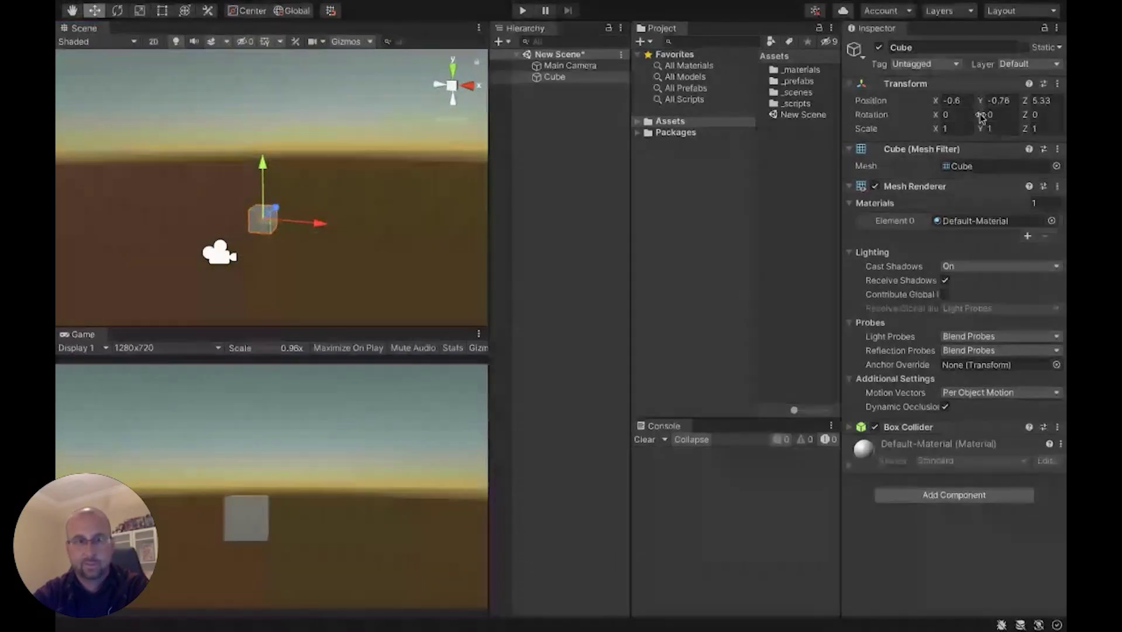
pyautogui.moveTo(980, 115); pyautogui.dragTo(56, 192)
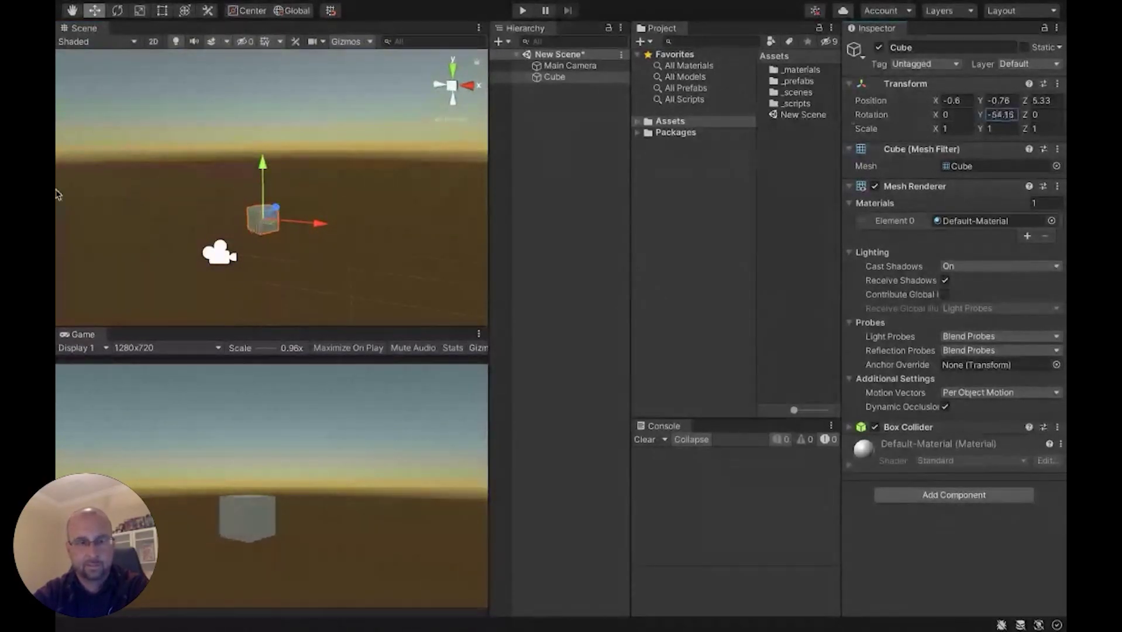
pyautogui.moveTo(347, 173); pyautogui.dragTo(350, 171, button='right')
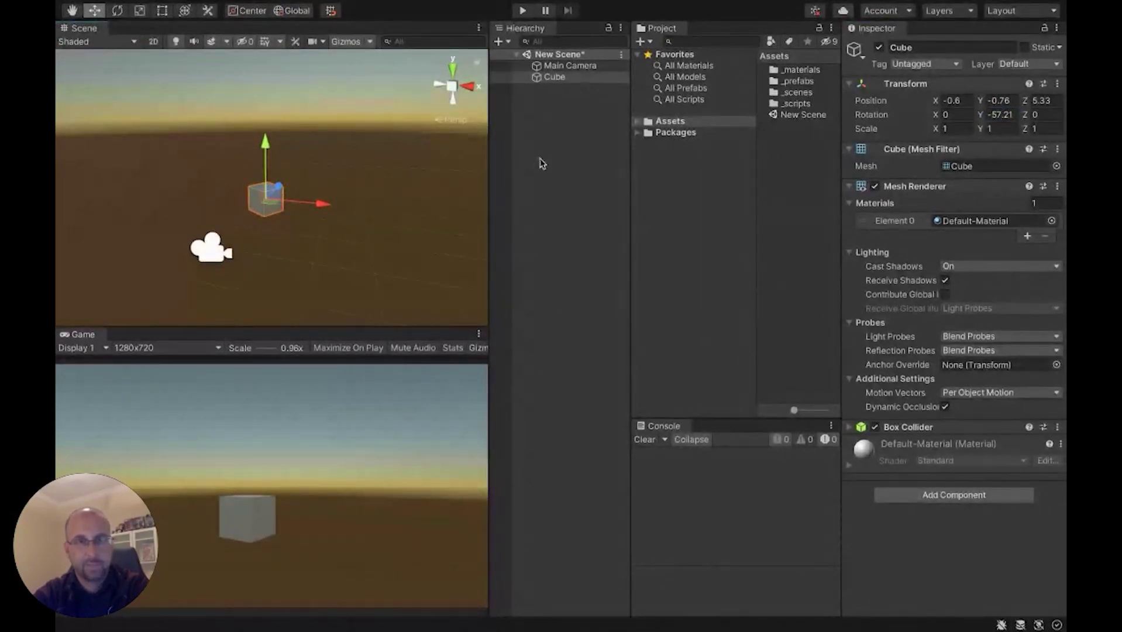
pyautogui.click(545, 122)
pyautogui.rightClick(545, 123)
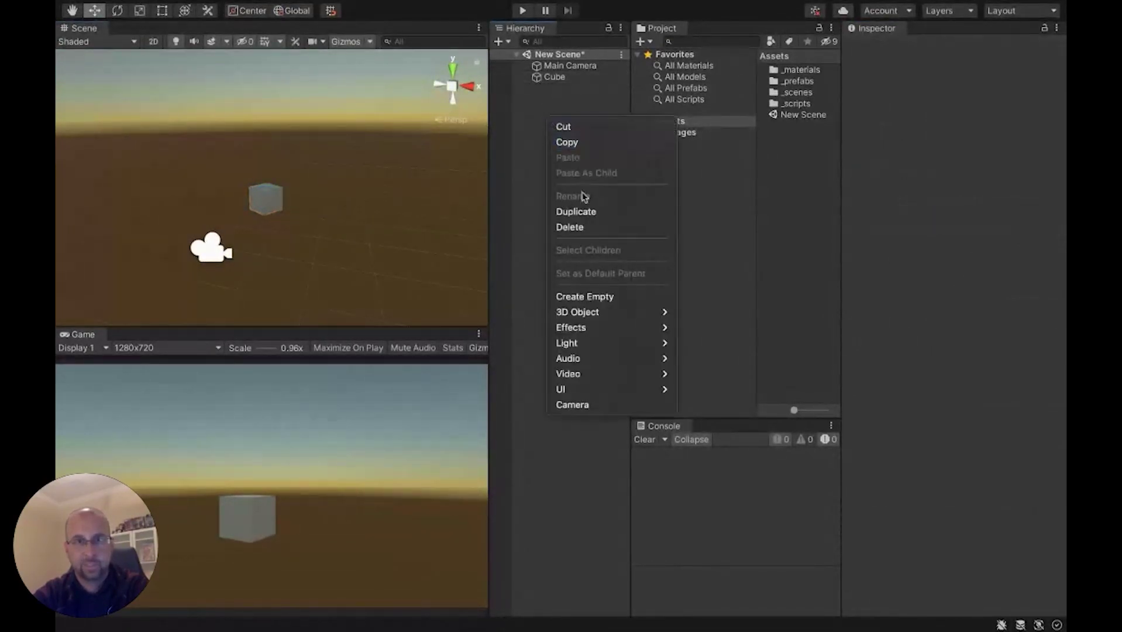
pyautogui.moveTo(596, 312)
pyautogui.click(568, 453)
# Add a directional light to the scene
pyautogui.rightClick(542, 223)
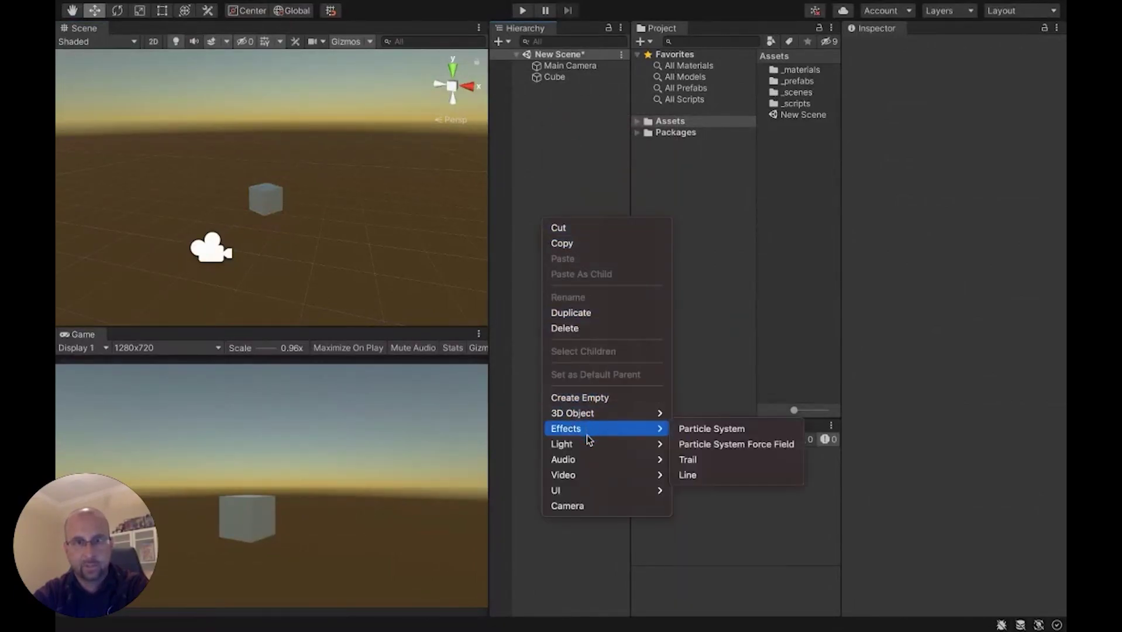
pyautogui.moveTo(591, 445)
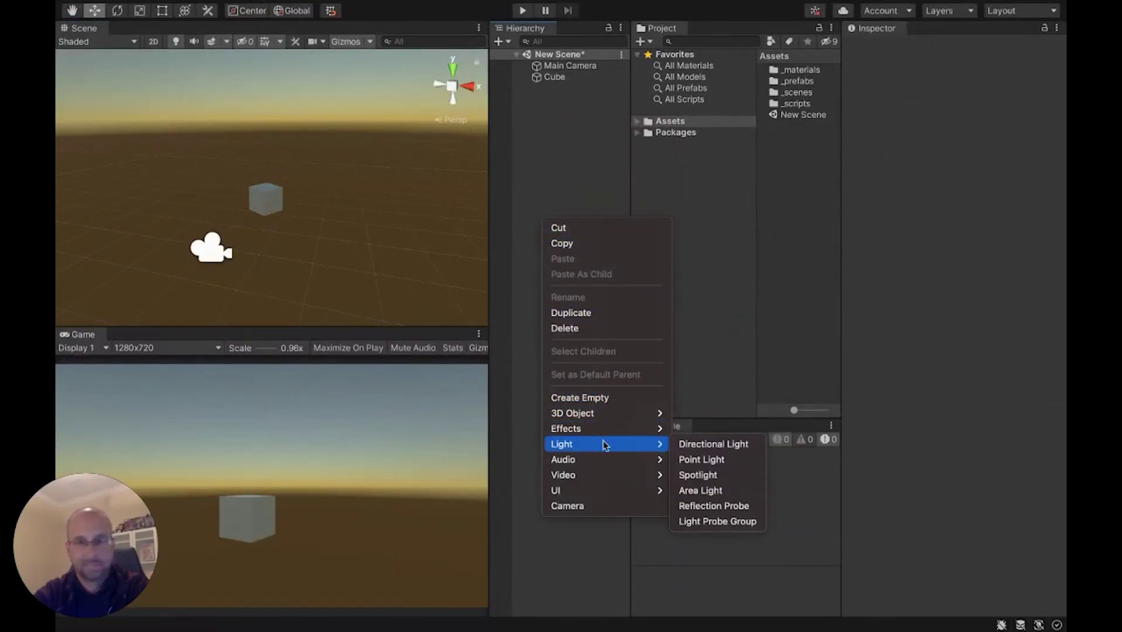
pyautogui.click(693, 444)
pyautogui.moveTo(410, 206); pyautogui.dragTo(372, 227, button='right')
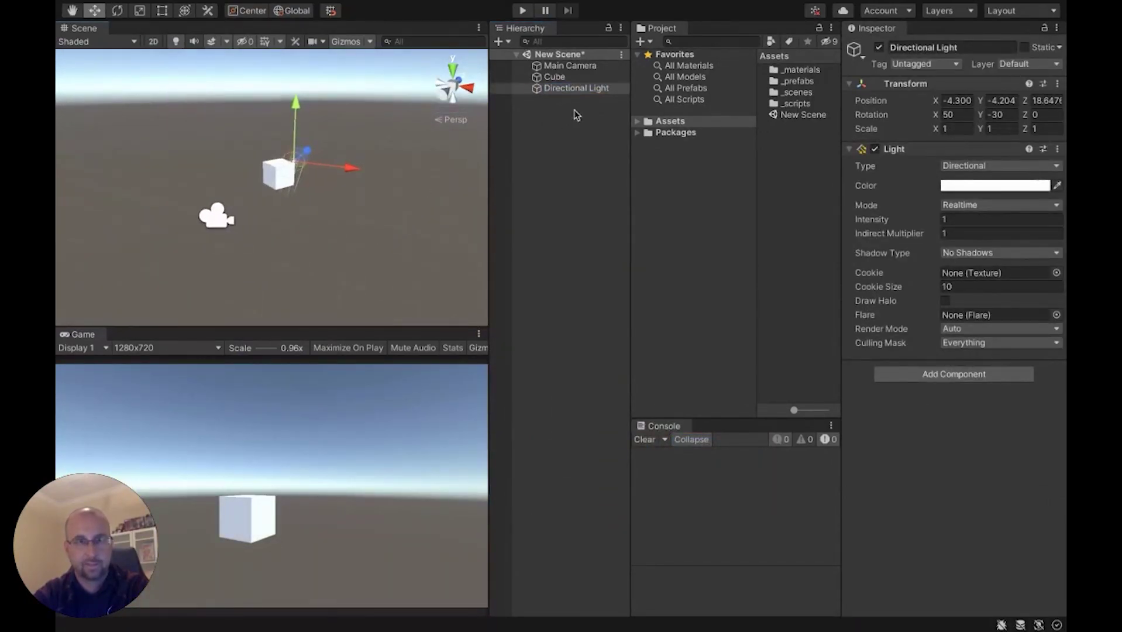
# Lower the cube to about Y -1.66 and turn it about the Y axis to about -128.98
pyautogui.click(542, 79)
pyautogui.moveTo(284, 119); pyautogui.dragTo(282, 136)
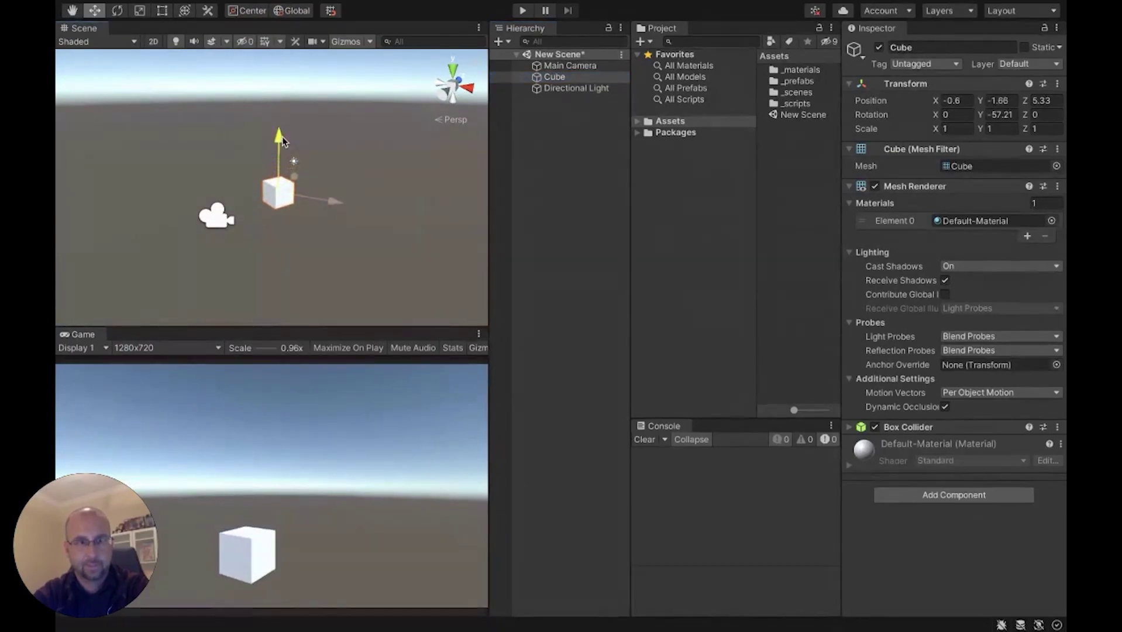
pyautogui.moveTo(980, 117); pyautogui.dragTo(57, 103)
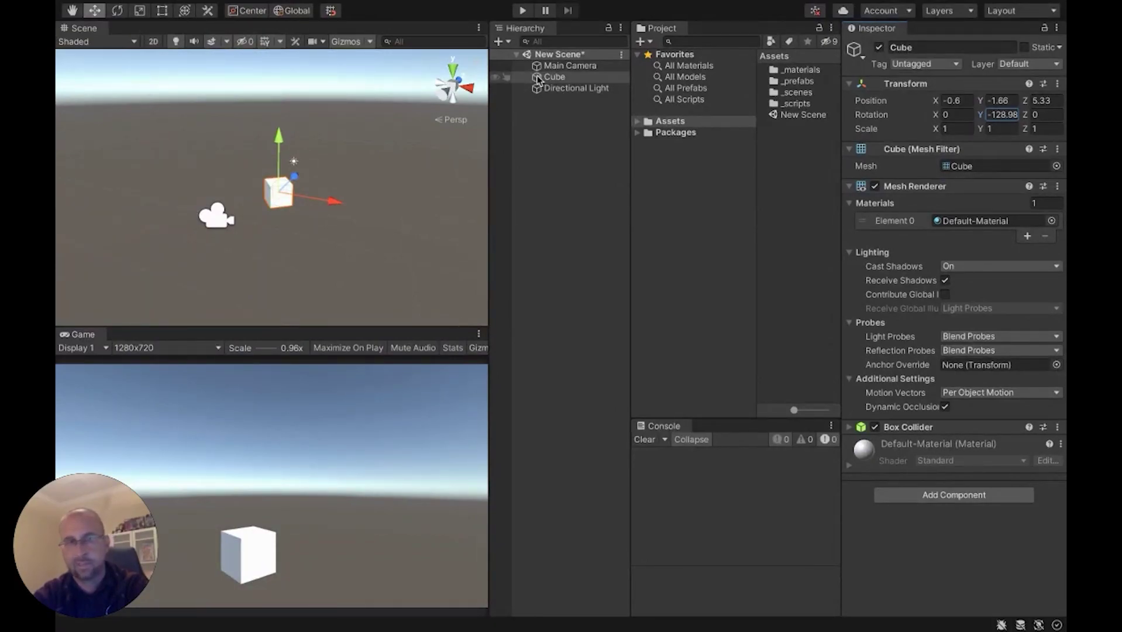
# Add a second 3D cube to the scene
pyautogui.click(549, 131)
pyautogui.rightClick(548, 121)
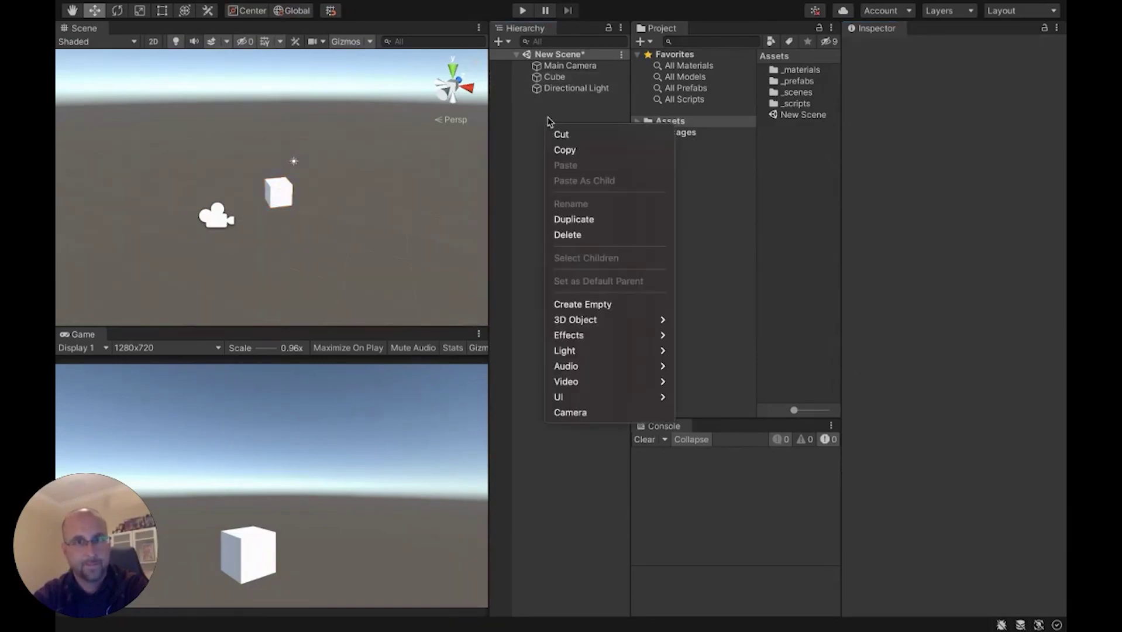
pyautogui.moveTo(598, 322)
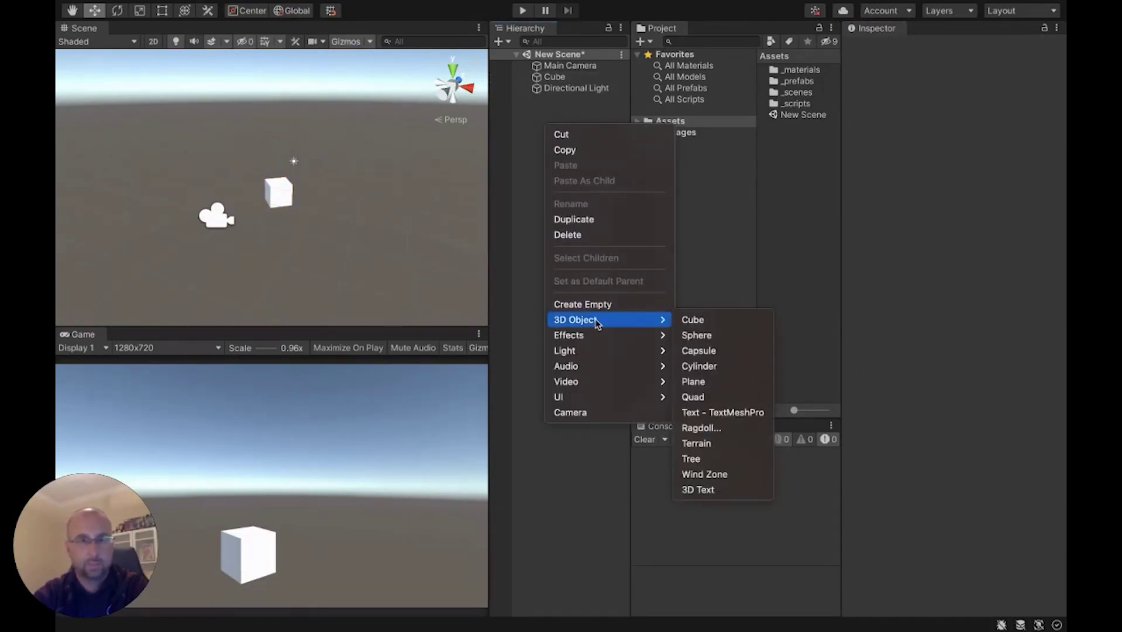
pyautogui.click(703, 324)
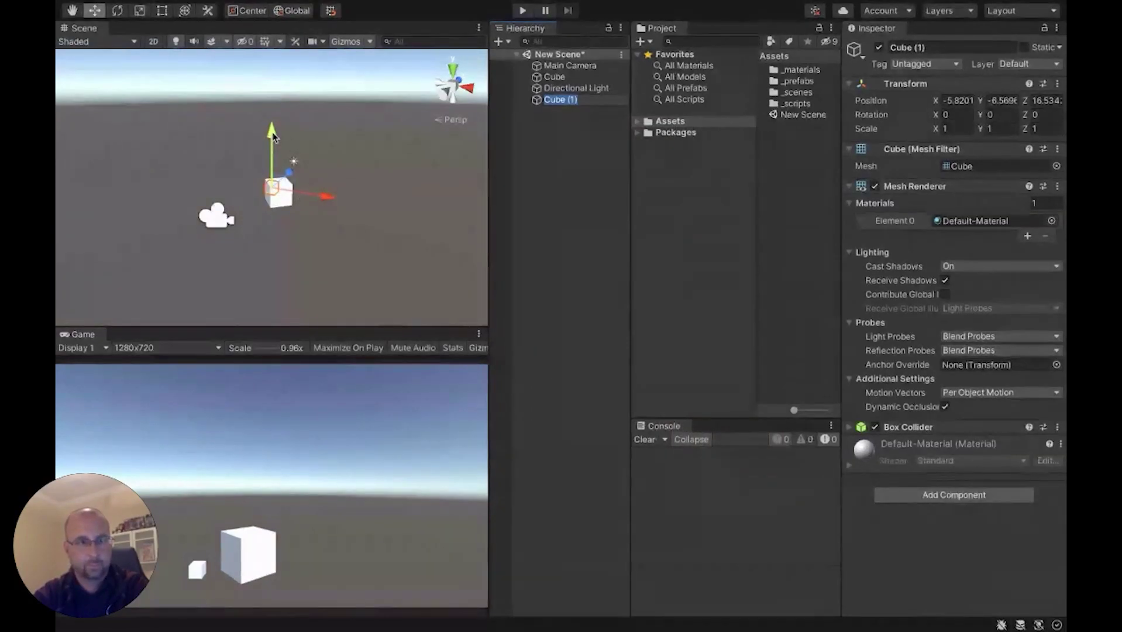
# Rename the second cube as ground
pyautogui.click(559, 112)
pyautogui.click(560, 100)
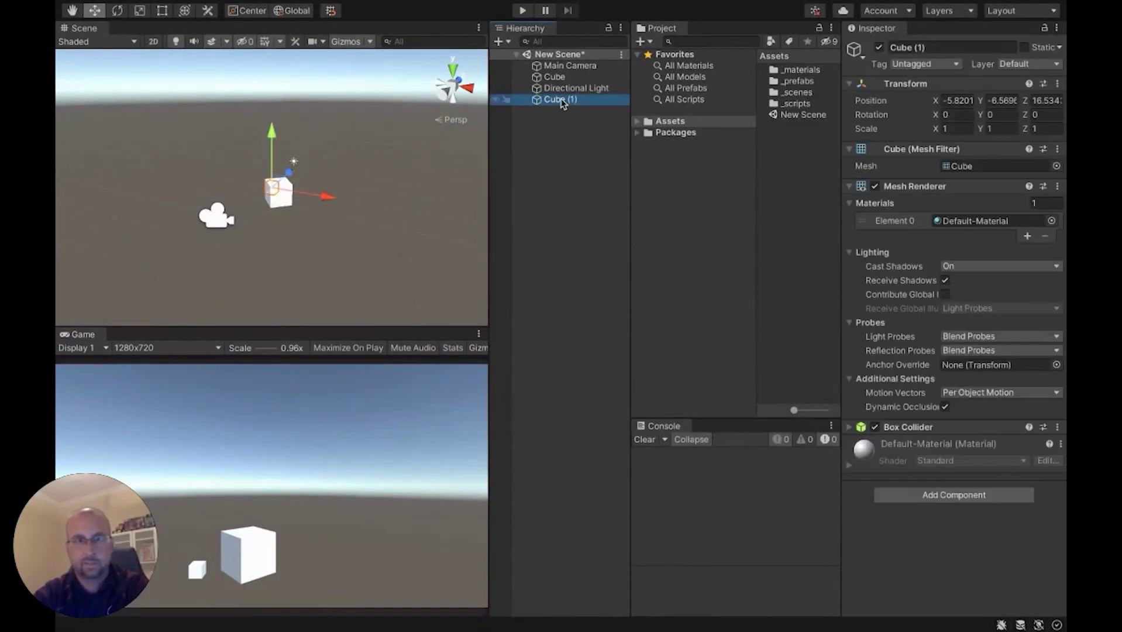
pyautogui.click(561, 100)
pyautogui.write('gro')
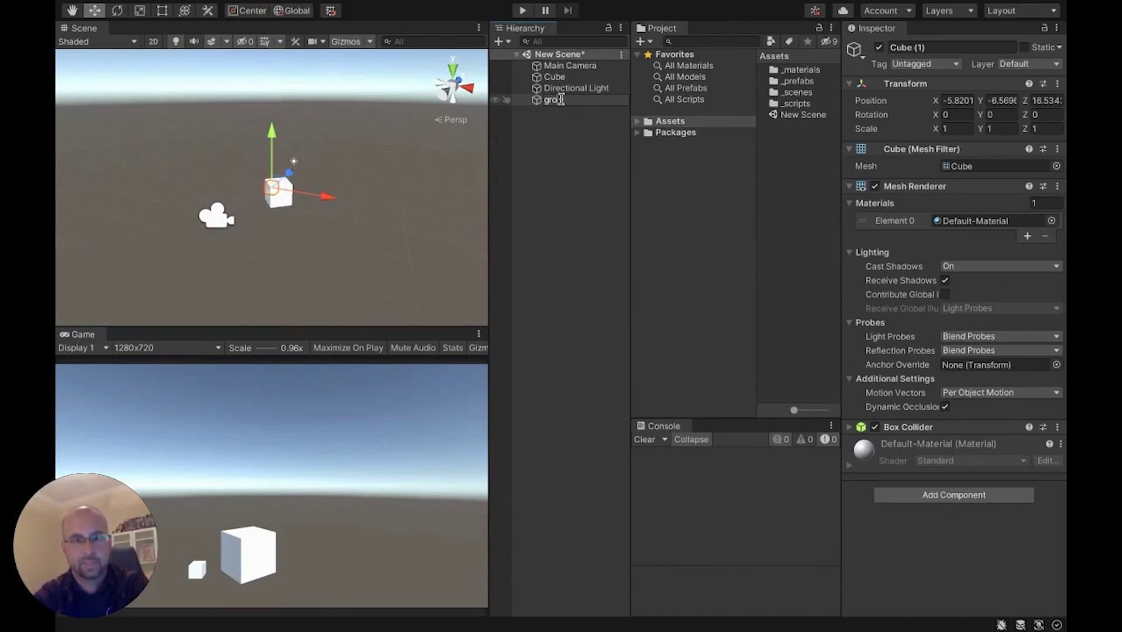
pyautogui.write('und')
pyautogui.press('Return')
# Scale the ground object to 100 along X and 100 along Z
pyautogui.click(959, 127)
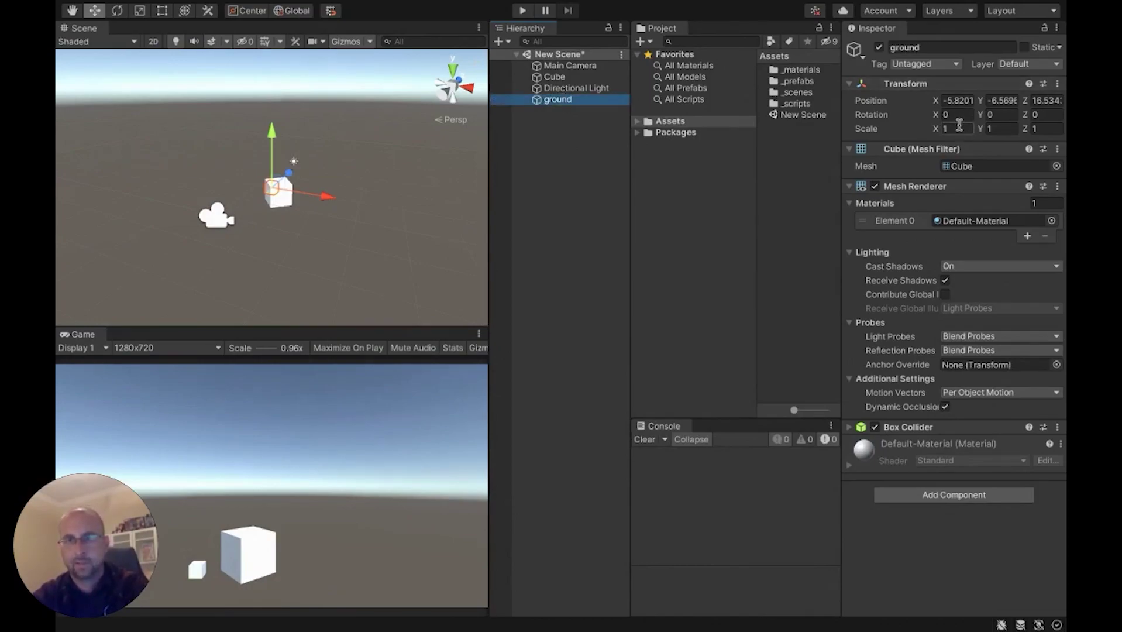
pyautogui.write('100')
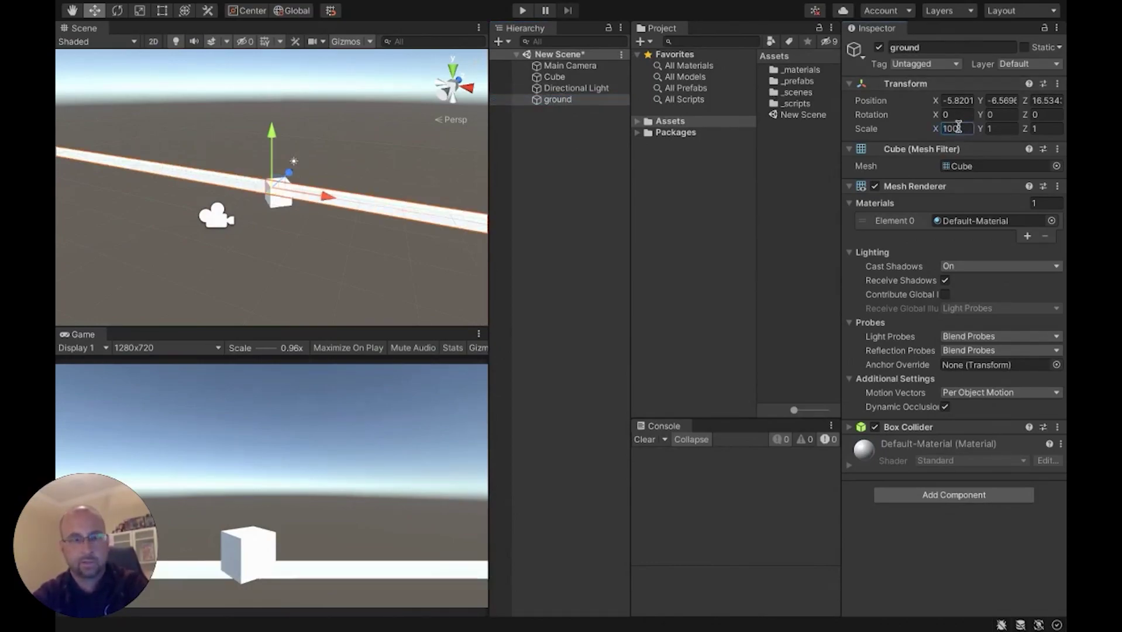
pyautogui.click(1045, 129)
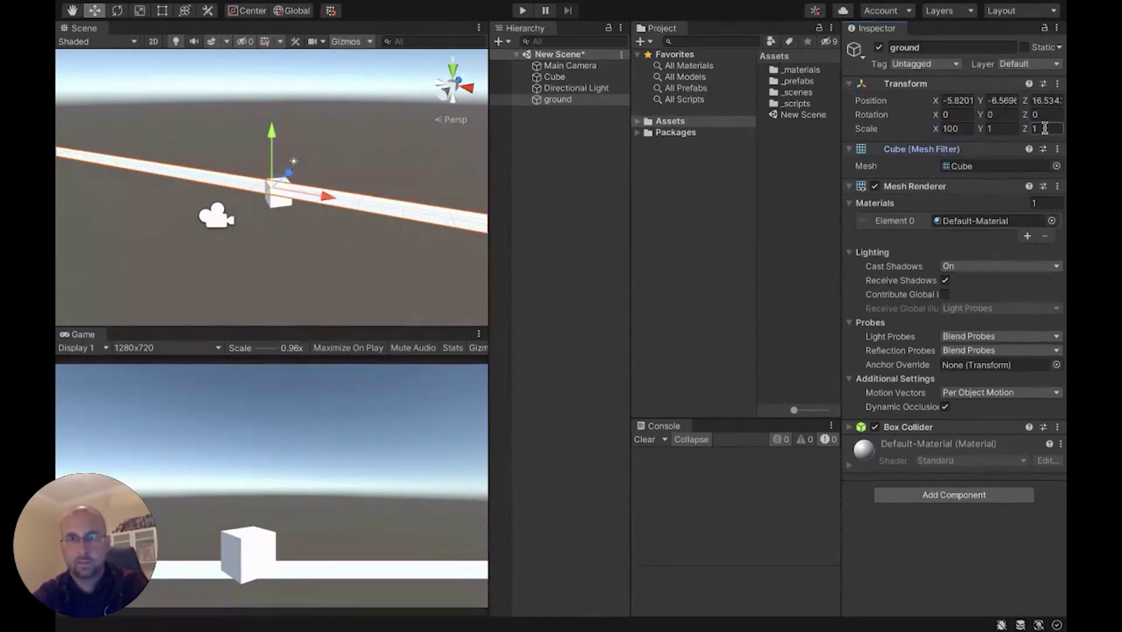
pyautogui.write('100')
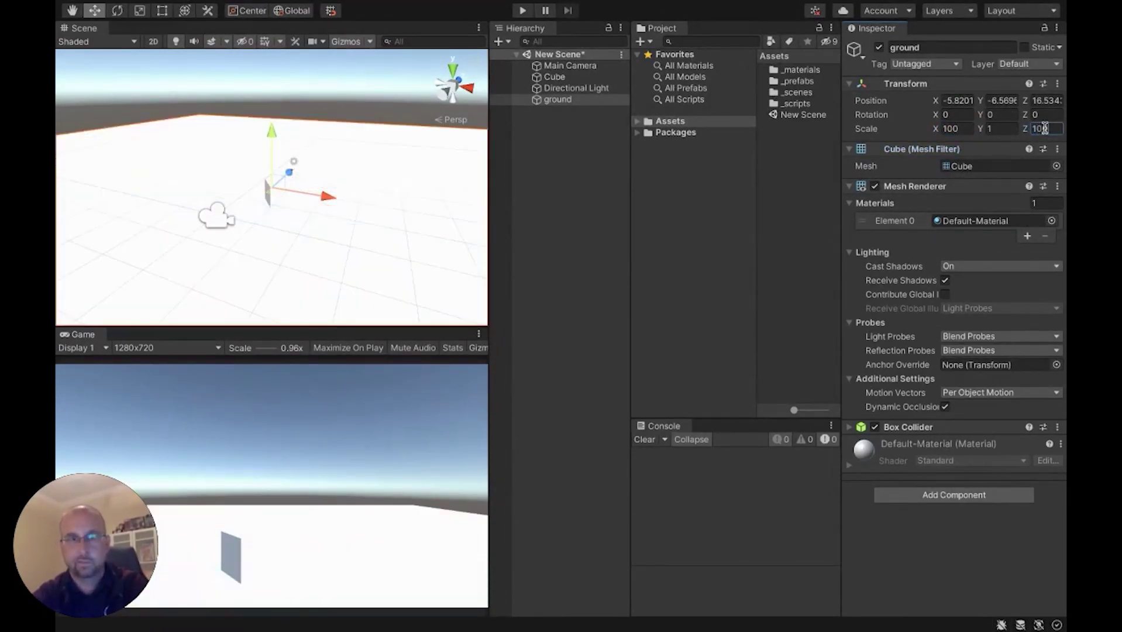
# Reduce the directional light's intensity to 0.4
pyautogui.click(576, 88)
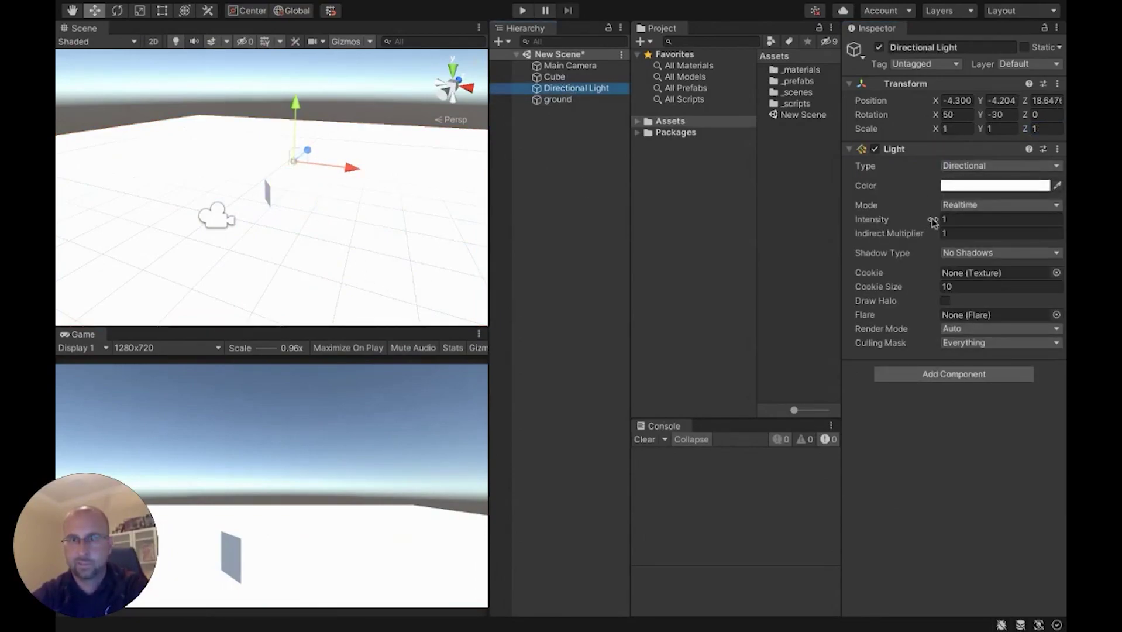
pyautogui.moveTo(930, 221); pyautogui.dragTo(907, 221)
pyautogui.moveTo(375, 207); pyautogui.dragTo(384, 239, button='right')
pyautogui.scroll(-5, 384, 238)
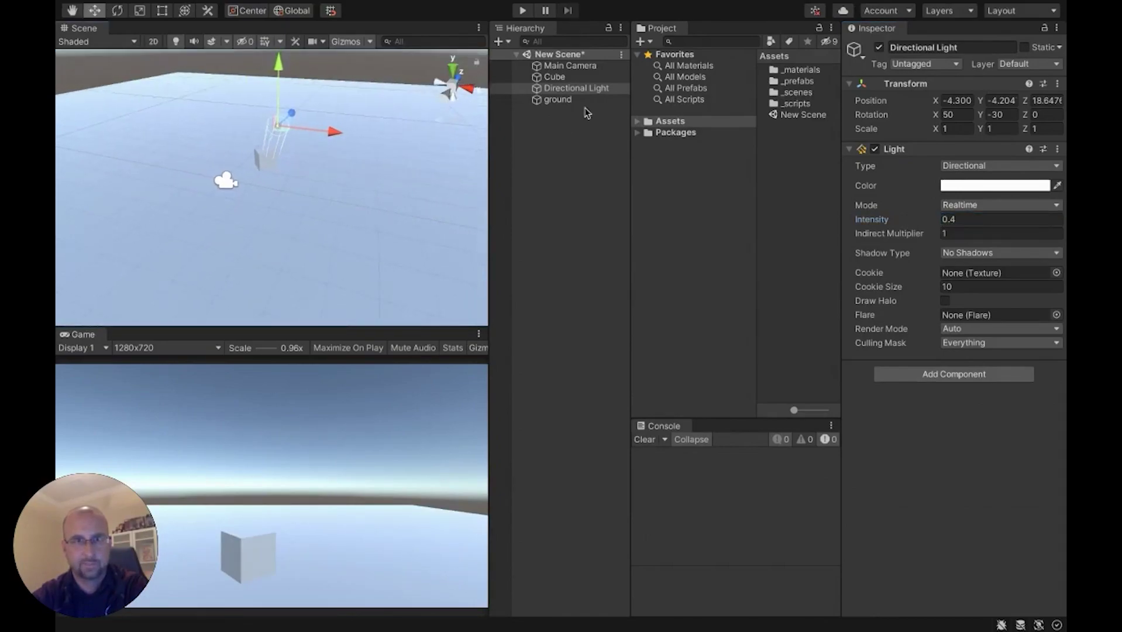
# Move the cube vertically to about Y -3.51 so it sits above the ground
pyautogui.click(558, 101)
pyautogui.click(548, 79)
pyautogui.moveTo(351, 189); pyautogui.dragTo(338, 154, button='right')
pyautogui.scroll(5, 322, 134)
pyautogui.moveTo(287, 130); pyautogui.dragTo(355, 225)
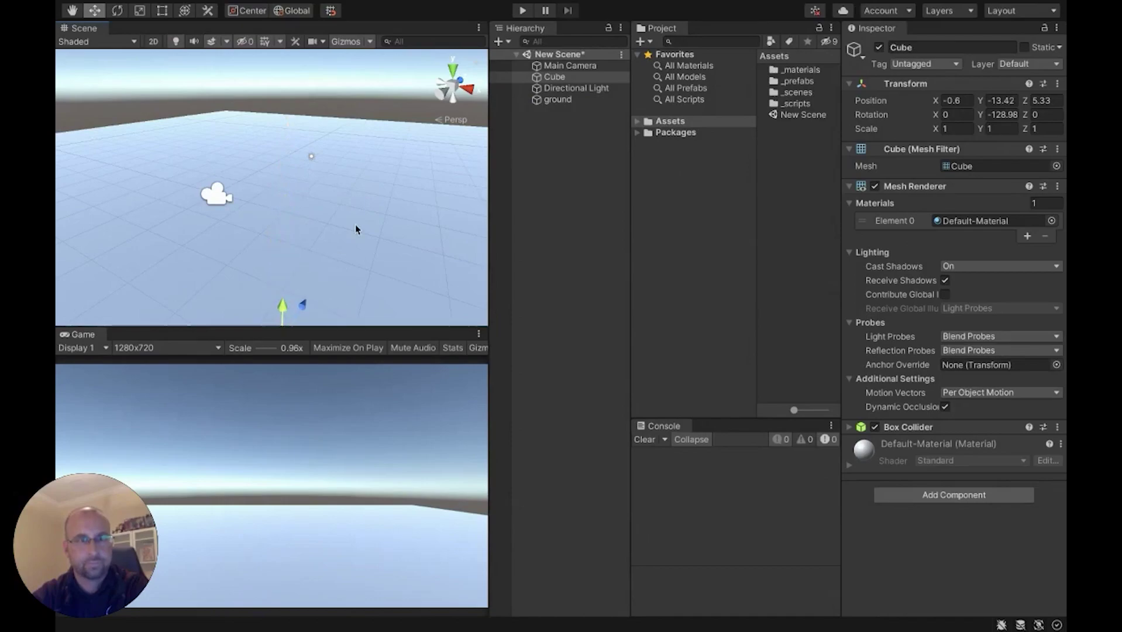
pyautogui.moveTo(355, 224); pyautogui.dragTo(363, 258, button='right')
pyautogui.scroll(-8, 362, 256)
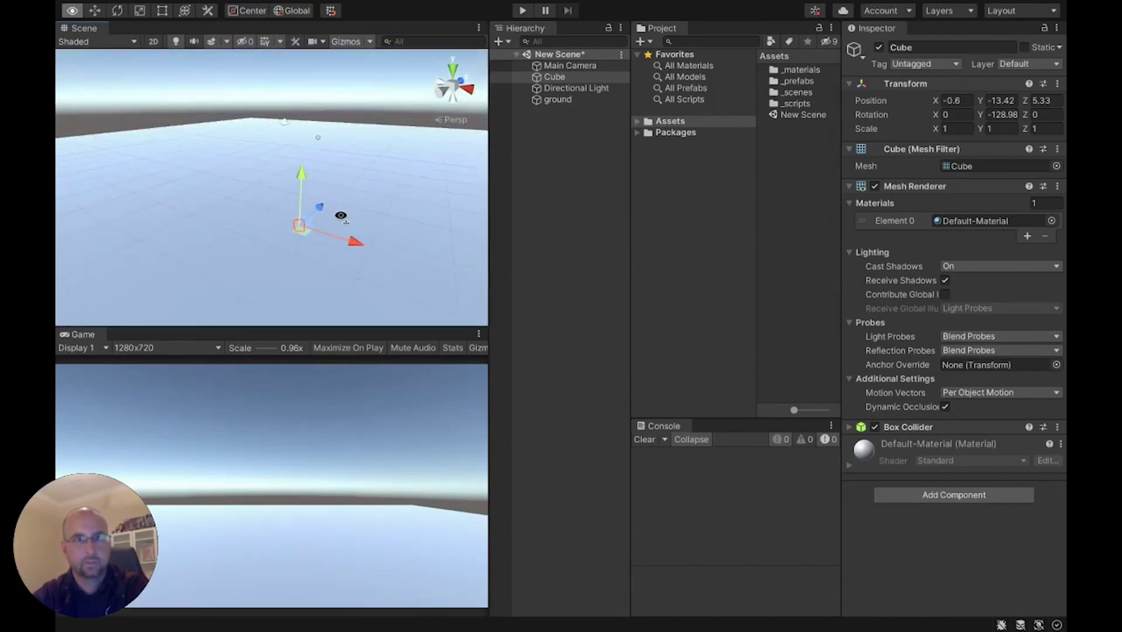
pyautogui.moveTo(301, 178); pyautogui.dragTo(301, 110)
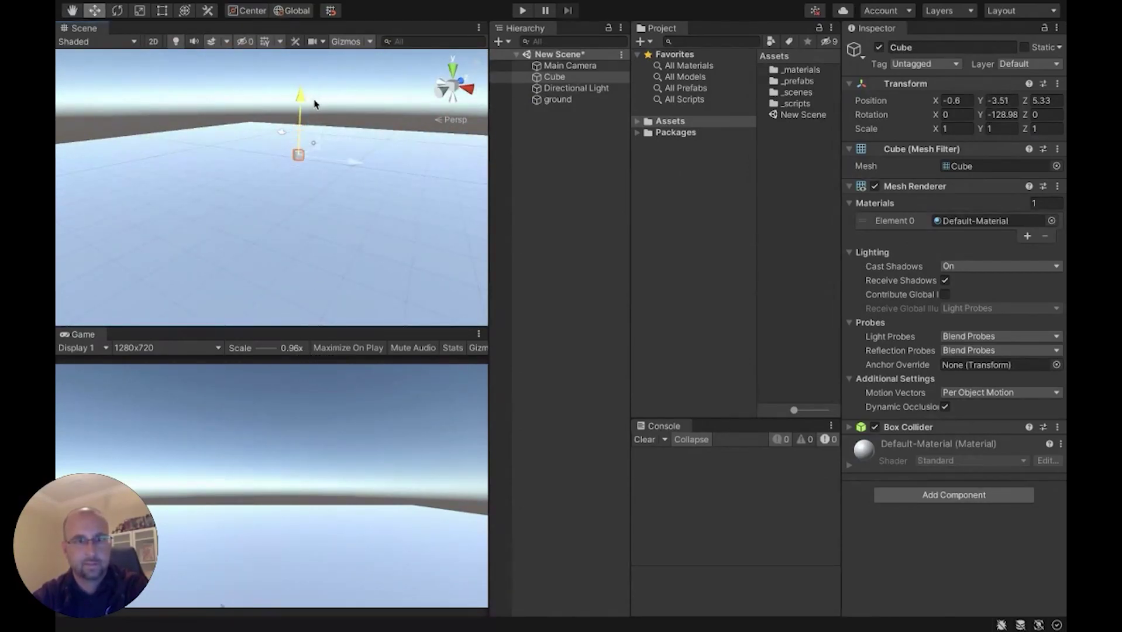
pyautogui.moveTo(403, 148); pyautogui.dragTo(389, 218, button='right')
# Tilt the main camera down about the X axis to about 29.47 so it looks towards the cube
pyautogui.click(569, 88)
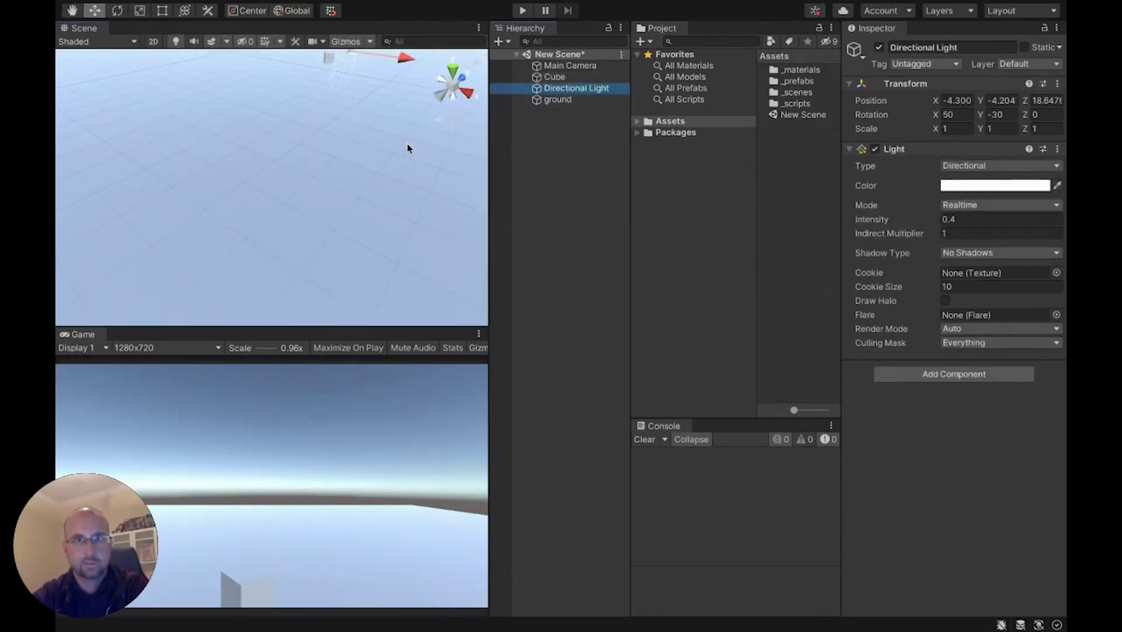
pyautogui.click(570, 66)
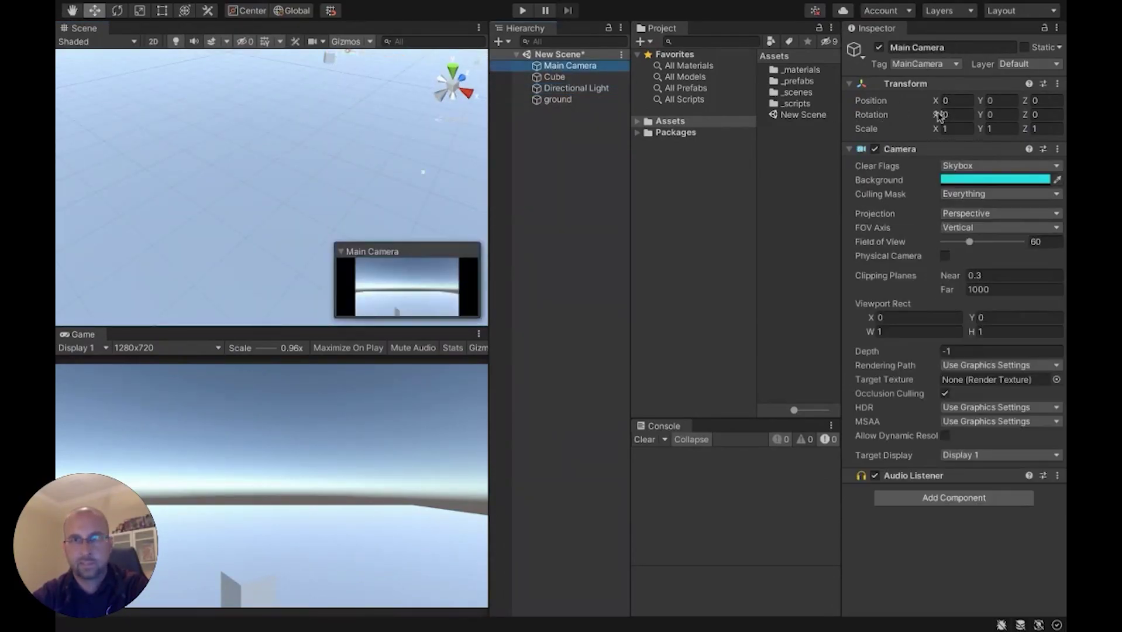
pyautogui.moveTo(926, 118); pyautogui.dragTo(265, 142)
pyautogui.moveTo(266, 142); pyautogui.dragTo(322, 140, button='right')
# Turn the directional light about the Y axis to about -239.61
pyautogui.click(576, 88)
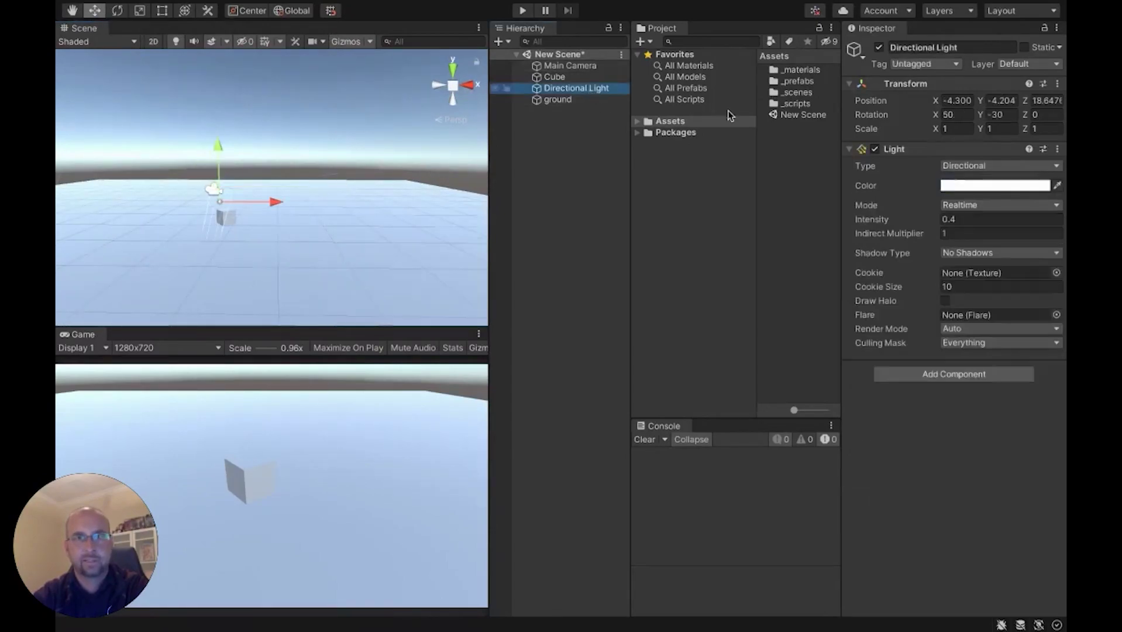
pyautogui.moveTo(982, 116)
pyautogui.mouseDown()
pyautogui.moveTo(706, 117)
pyautogui.moveTo(197, 151)
pyautogui.moveTo(59, 143)
pyautogui.moveTo(58, 8)
pyautogui.moveTo(83, 14)
pyautogui.moveTo(341, 292)
pyautogui.mouseUp()
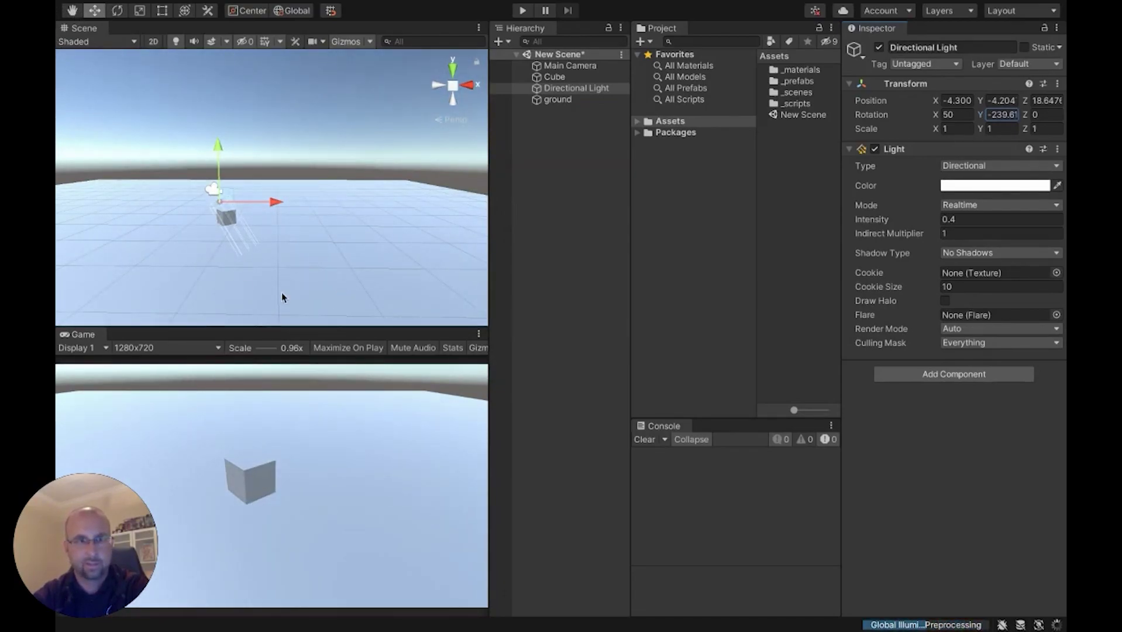
# Move the main camera closer to the cube, to about X -0.63, Y -1.06, Z 2.57
pyautogui.click(571, 66)
pyautogui.keyDown('alt'); pyautogui.moveTo(386, 202); pyautogui.dragTo(347, 161); pyautogui.keyUp('alt')
pyautogui.moveTo(312, 122); pyautogui.dragTo(310, 135)
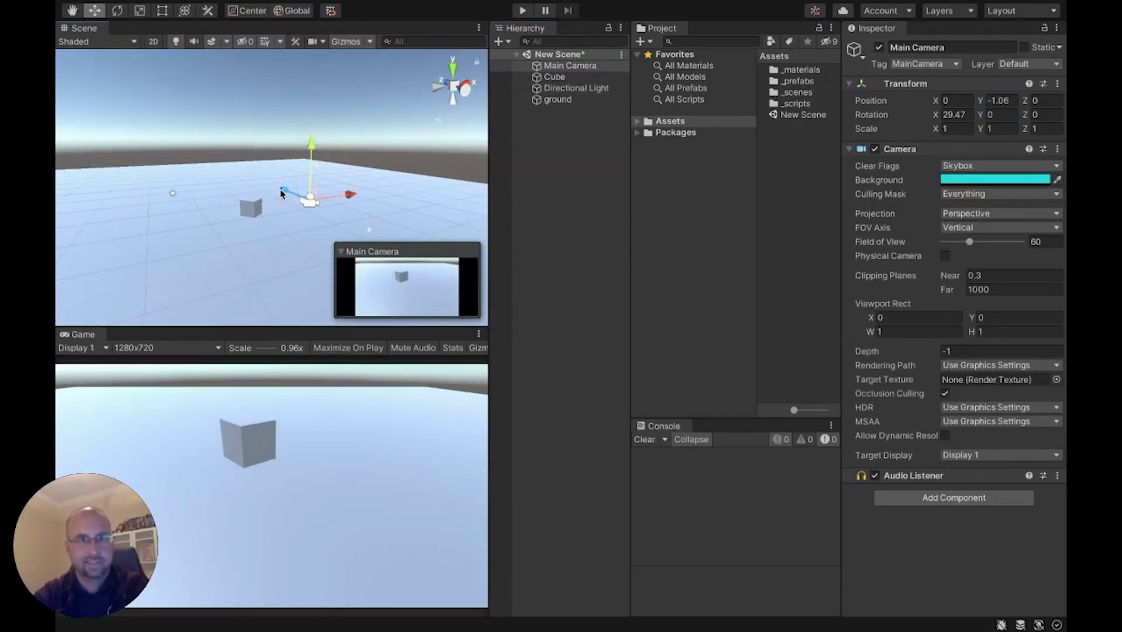
pyautogui.moveTo(284, 186); pyautogui.dragTo(258, 186)
pyautogui.keyDown('alt'); pyautogui.moveTo(373, 184); pyautogui.dragTo(345, 193); pyautogui.keyUp('alt')
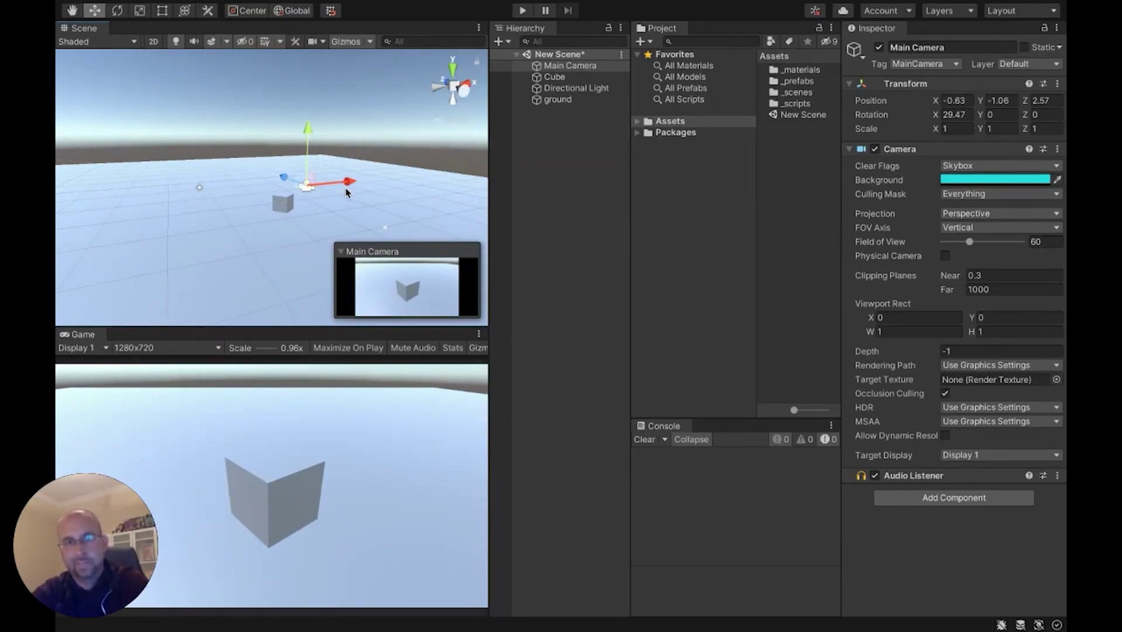
# Test-run the scene with Maximize On Play off, and again with it enabled, stopping playback each time
pyautogui.click(524, 11)
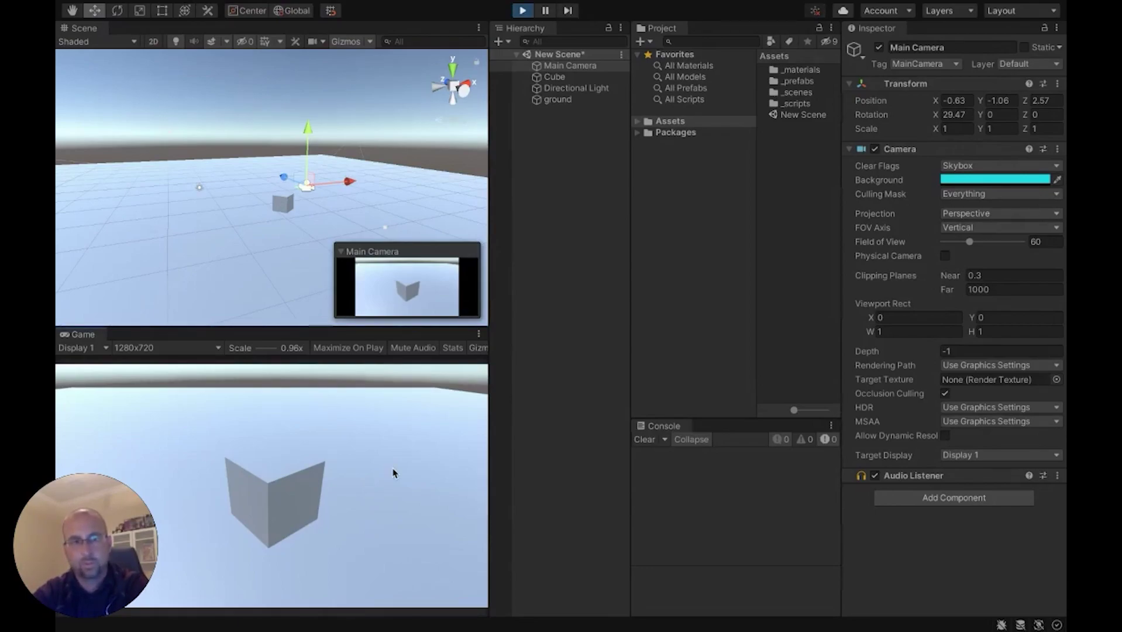
pyautogui.click(522, 11)
pyautogui.click(349, 347)
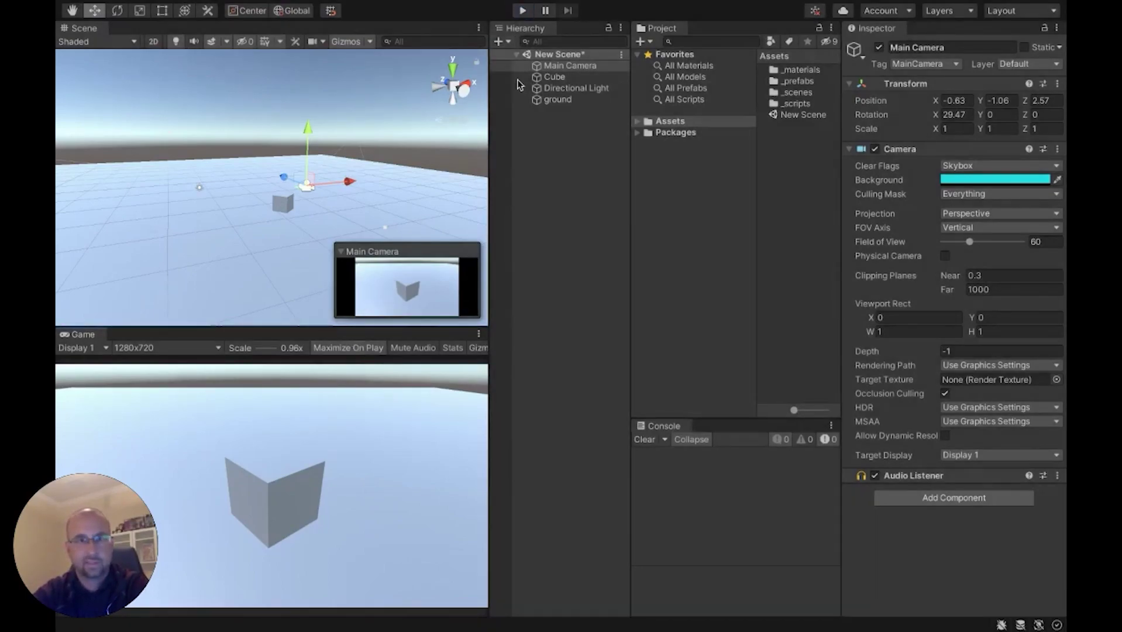
pyautogui.click(523, 10)
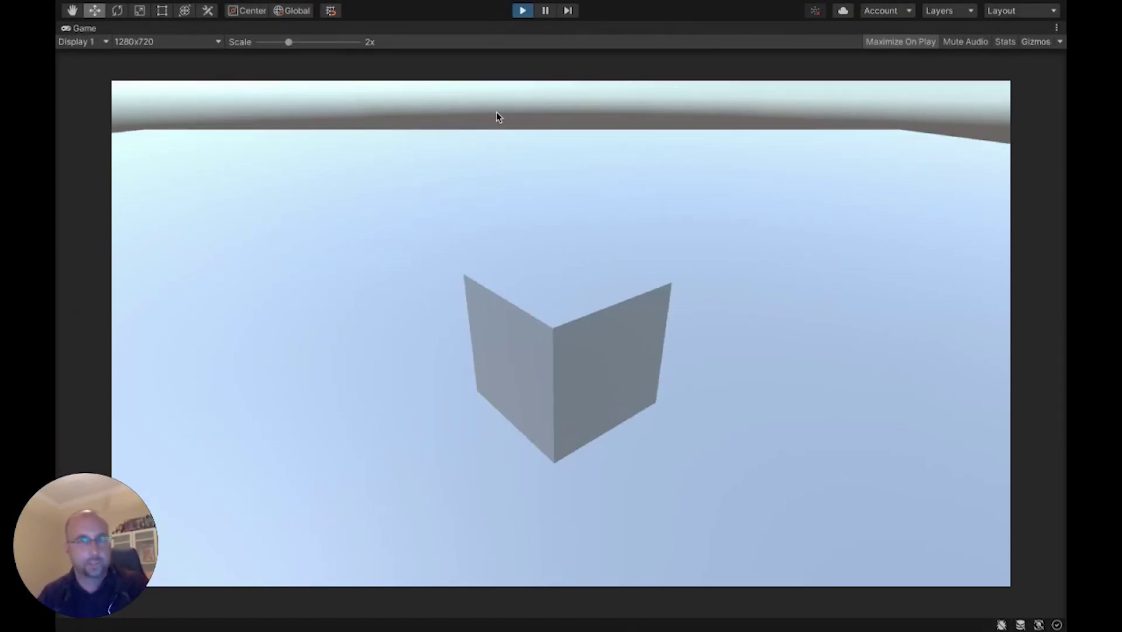
pyautogui.hotkey('ctrl', 'p')
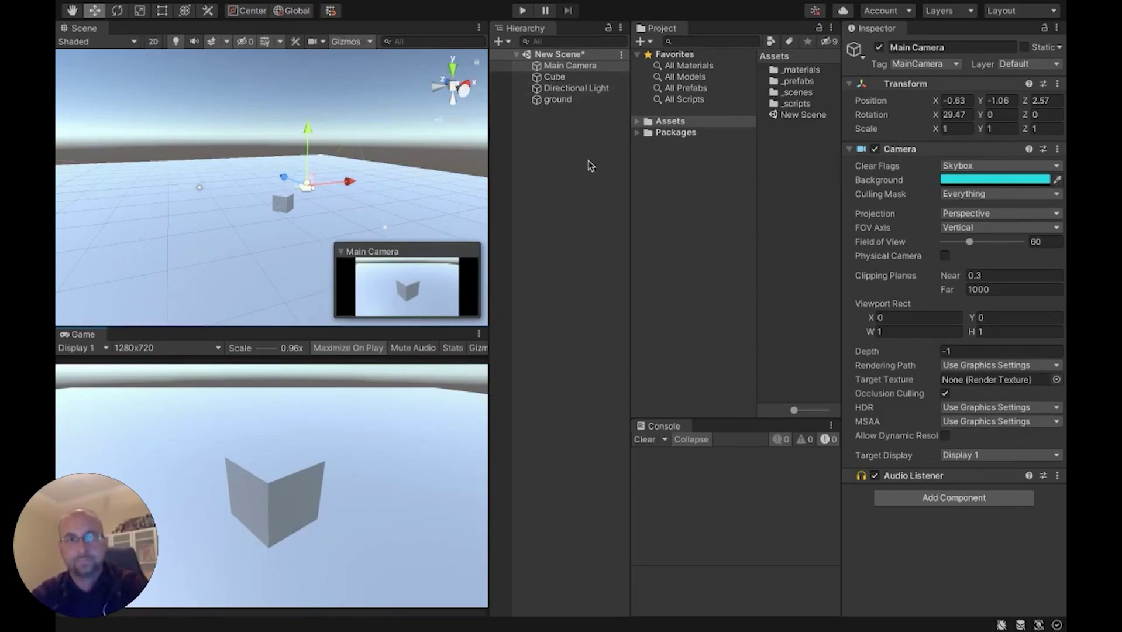
pyautogui.hotkey('ctrl', 'Right')
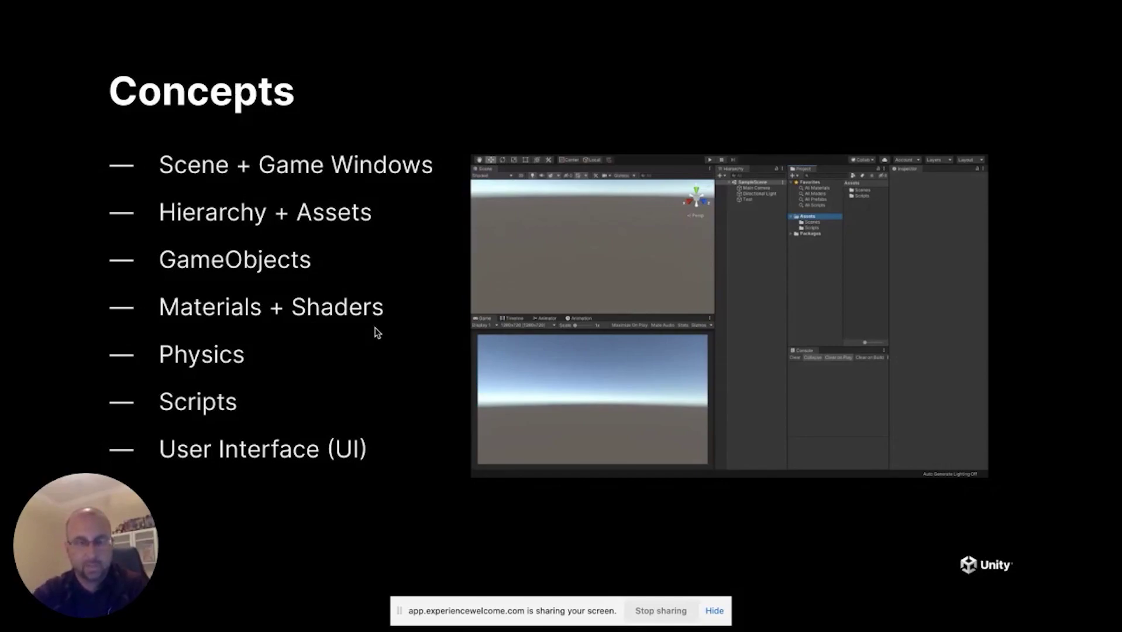
pyautogui.hotkey('ctrl', 'Left')
pyautogui.moveTo(368, 215)
pyautogui.mouseDown(button='right')
pyautogui.moveTo(363, 227)
pyautogui.moveTo(370, 208)
pyautogui.moveTo(378, 225)
pyautogui.mouseUp(button='right')
pyautogui.press('w')
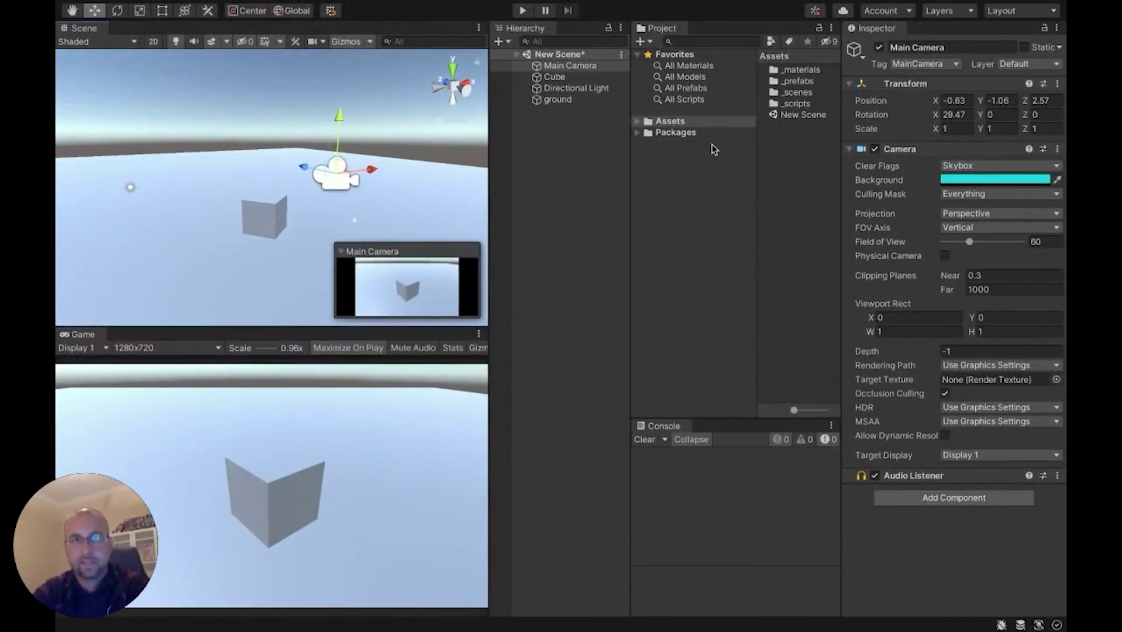
# Create a new material named material_ground in the Assets folder and widen the asset list to show its full name
pyautogui.click(669, 121)
pyautogui.click(787, 167)
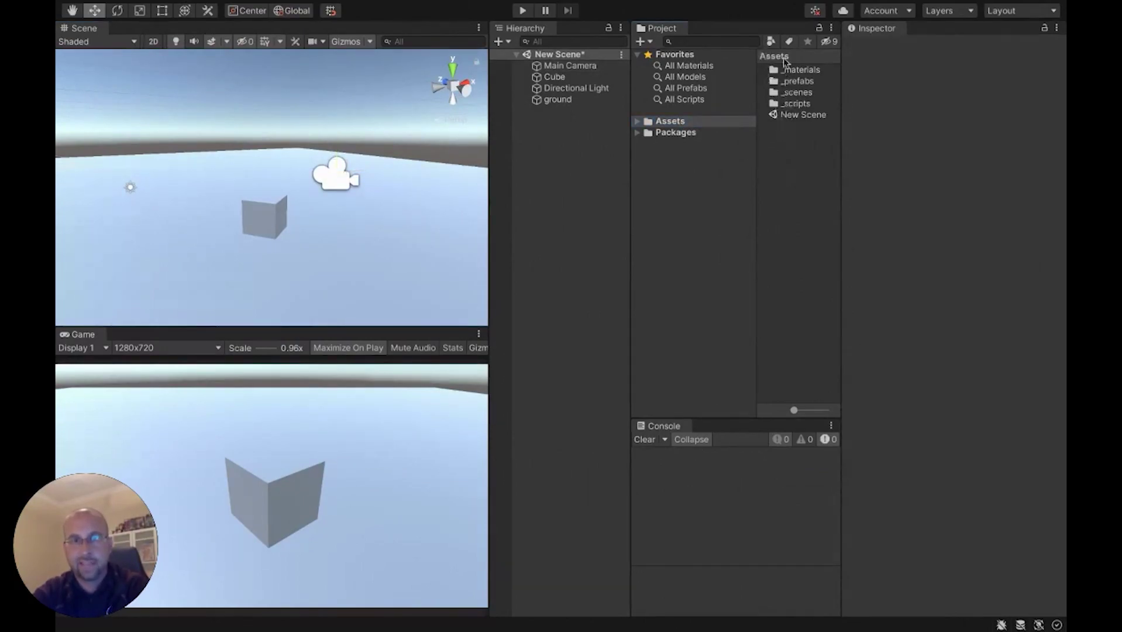
pyautogui.rightClick(794, 179)
pyautogui.moveTo(810, 188)
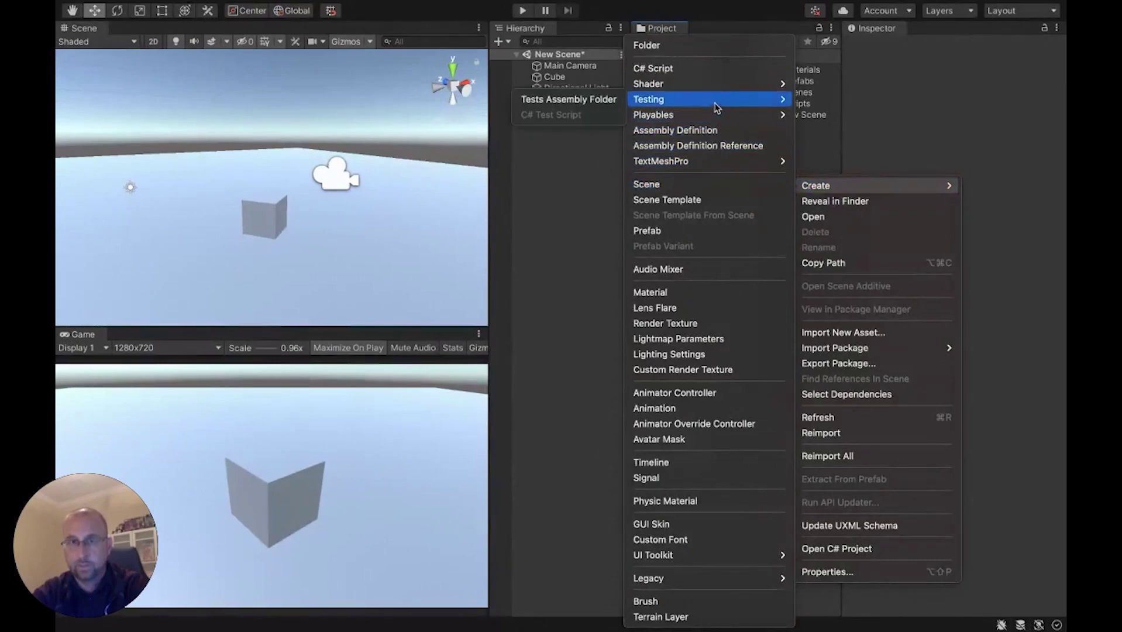
pyautogui.click(695, 291)
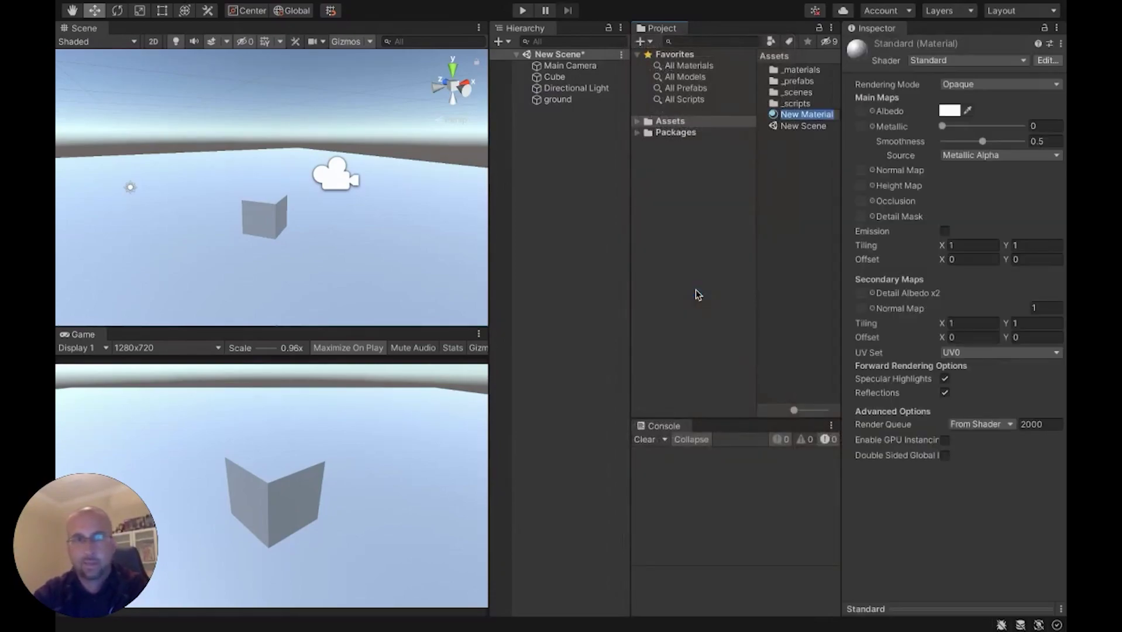
pyautogui.write('mater')
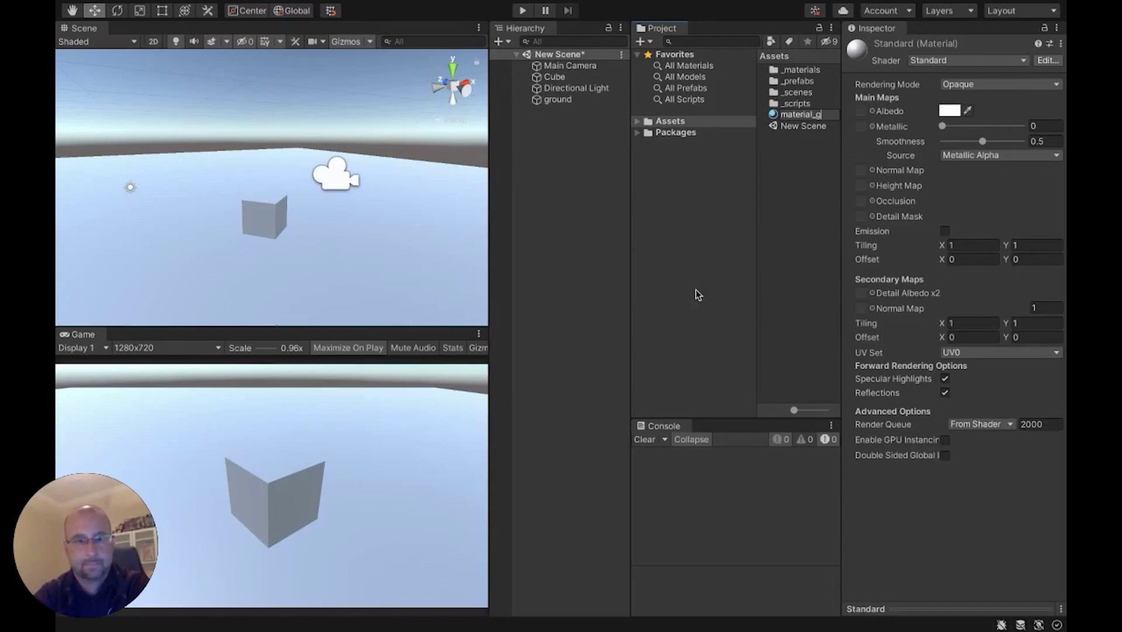
pyautogui.write('ial_ground')
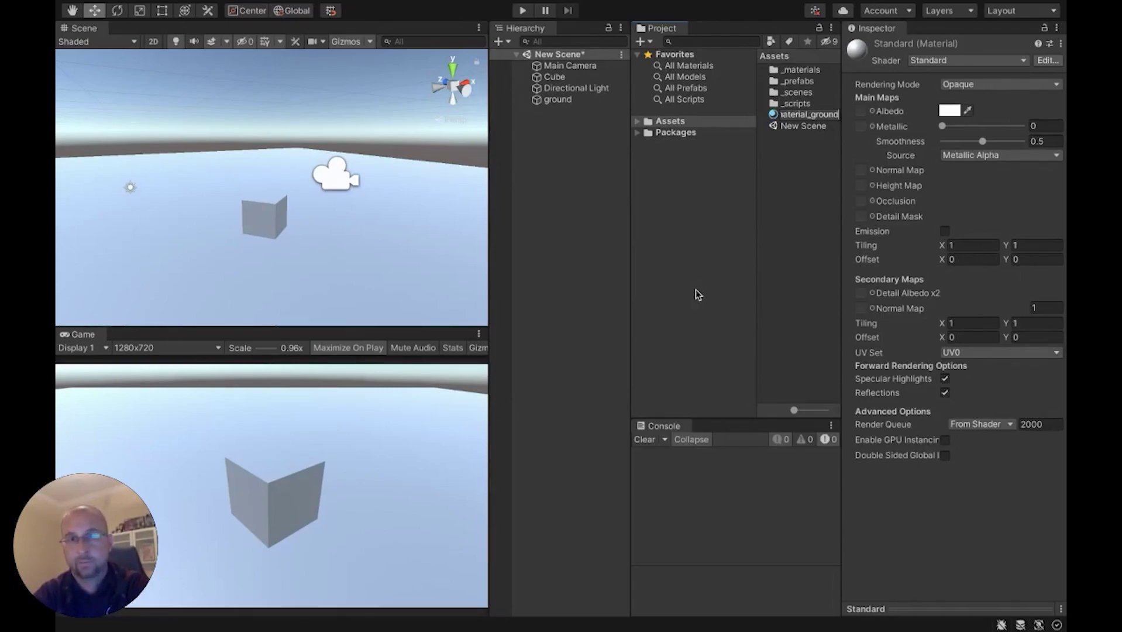
pyautogui.press('Return')
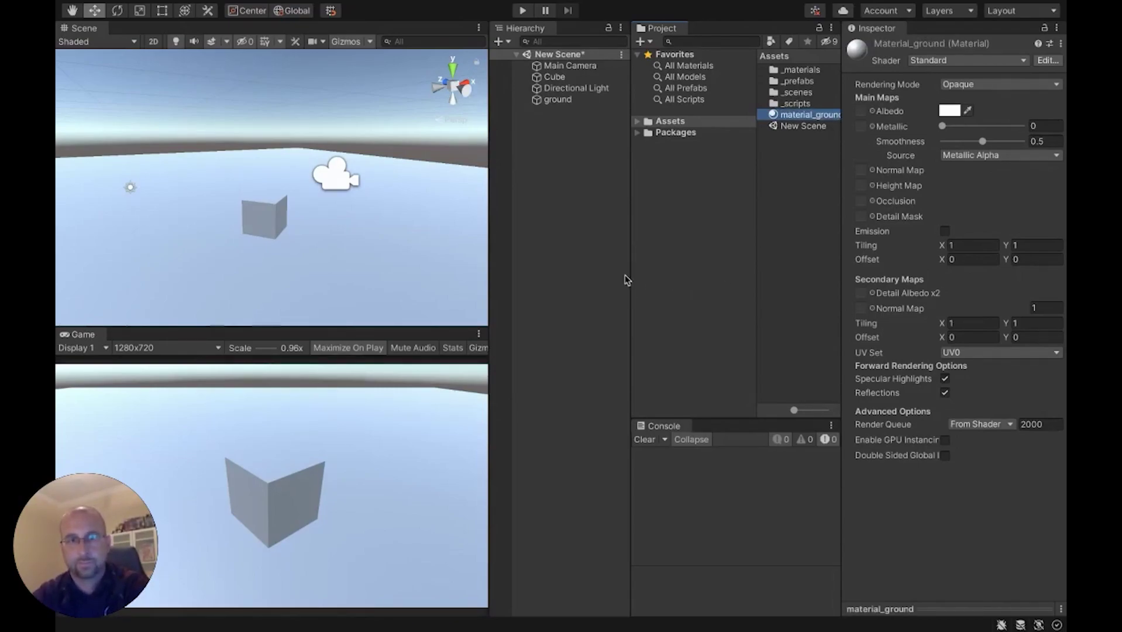
pyautogui.moveTo(630, 275); pyautogui.dragTo(615, 278)
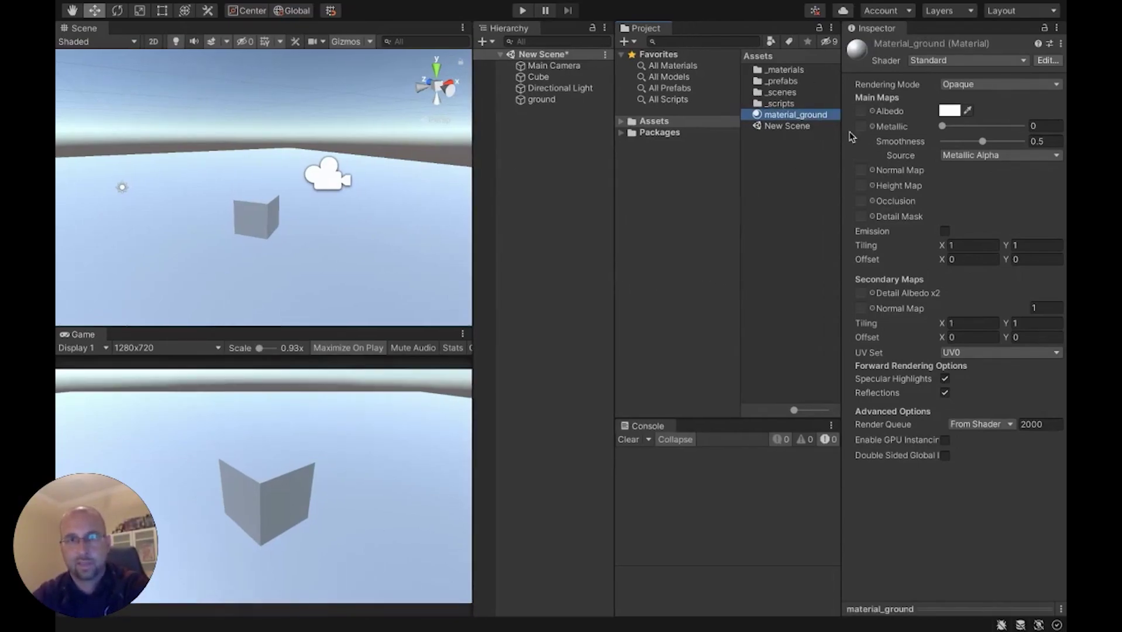
pyautogui.click(949, 111)
pyautogui.click(913, 103)
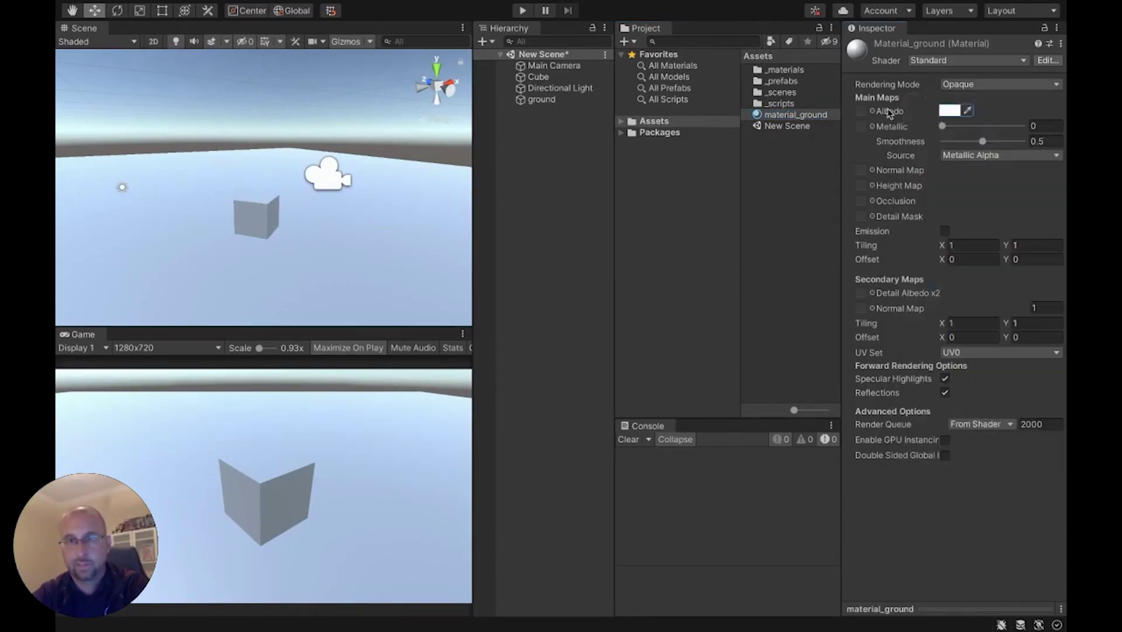
pyautogui.click(805, 114)
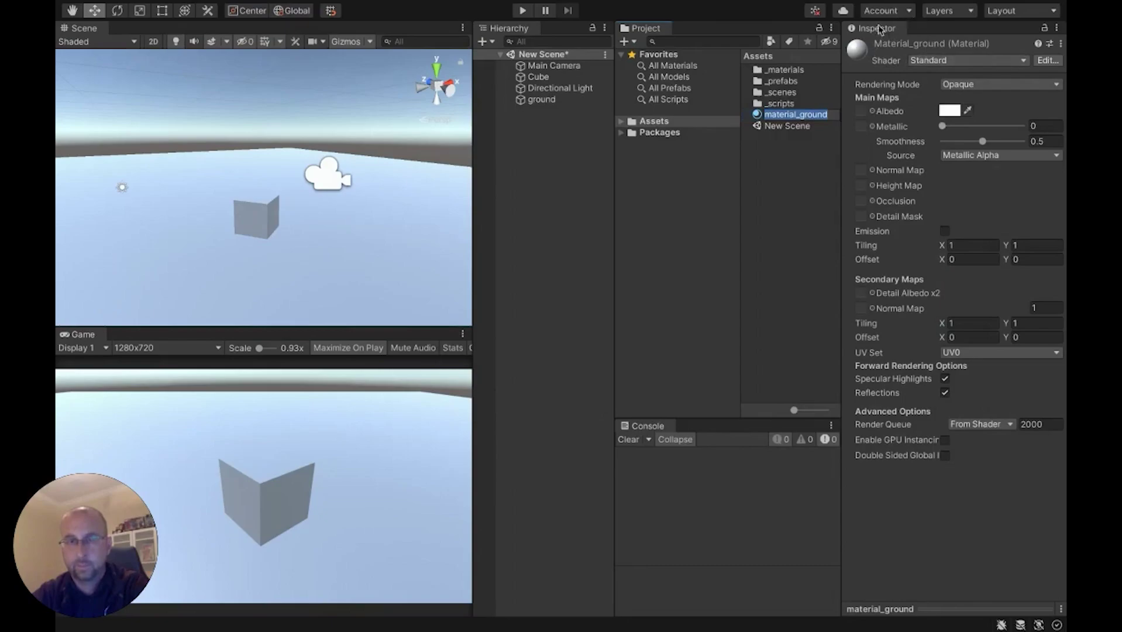
pyautogui.click(759, 115)
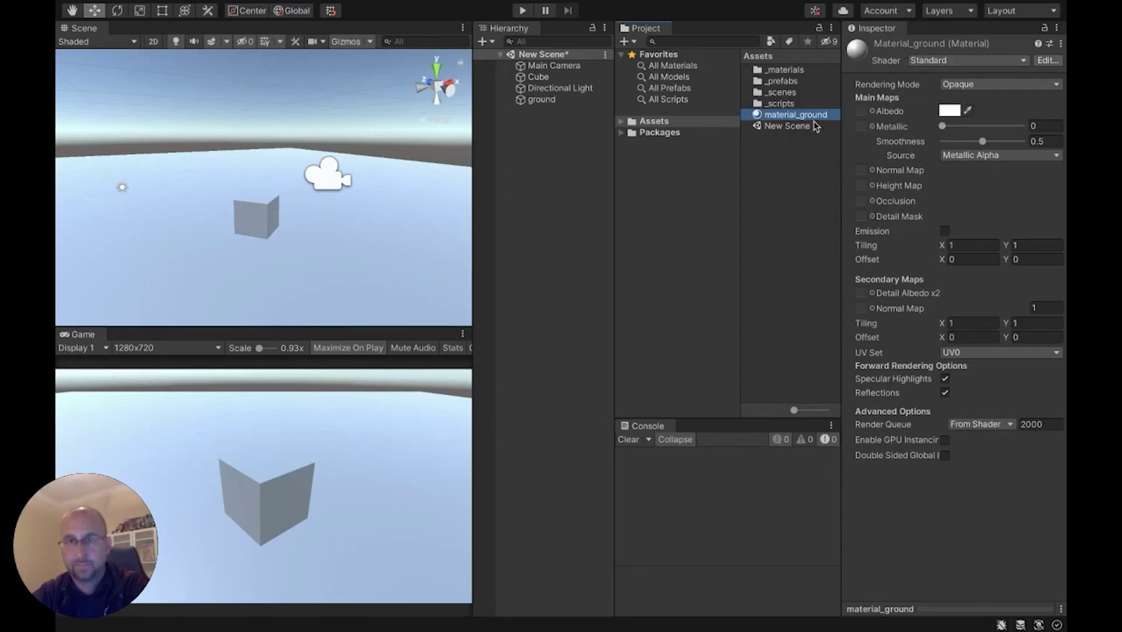
# Set the albedo colour of material_ground to bright green, hex 05FF00
pyautogui.click(949, 110)
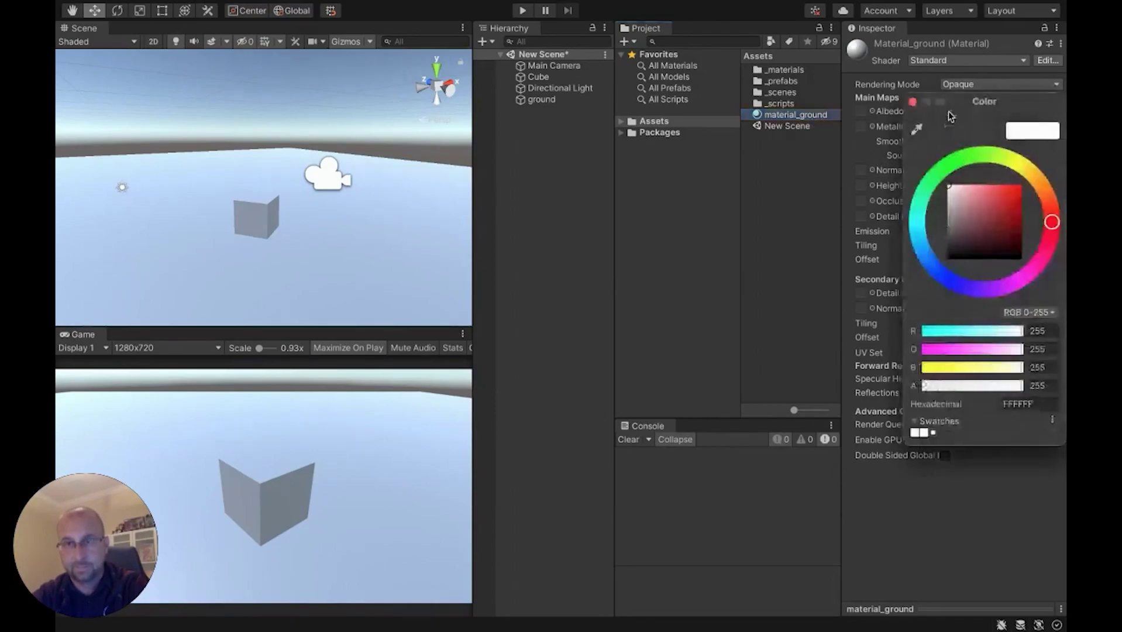
pyautogui.click(952, 164)
pyautogui.moveTo(985, 228); pyautogui.dragTo(1031, 180)
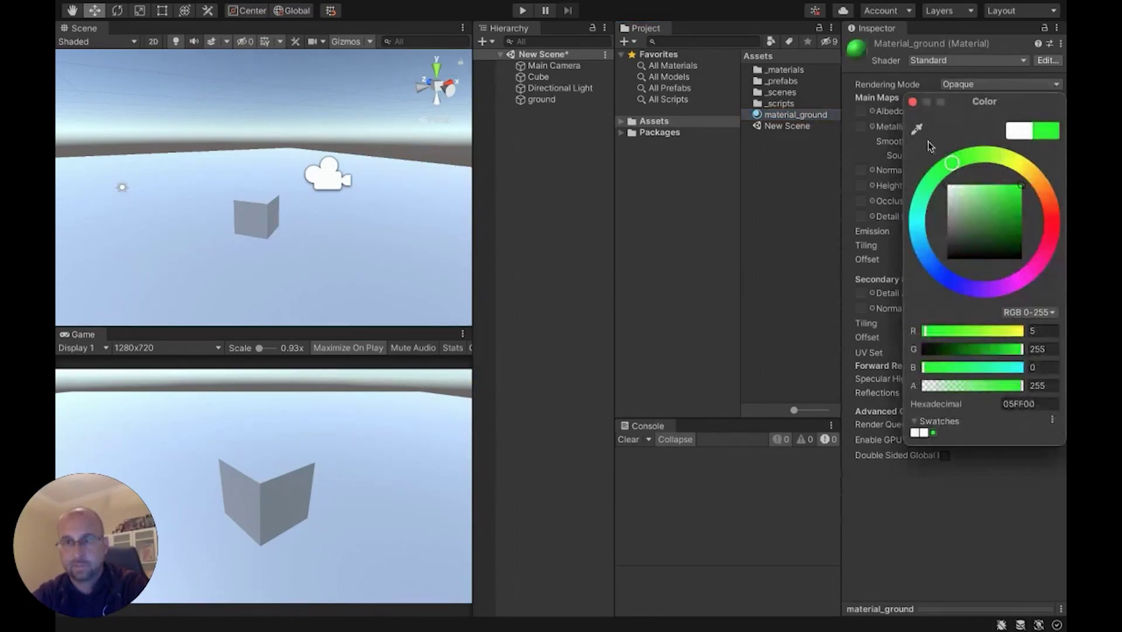
pyautogui.click(913, 103)
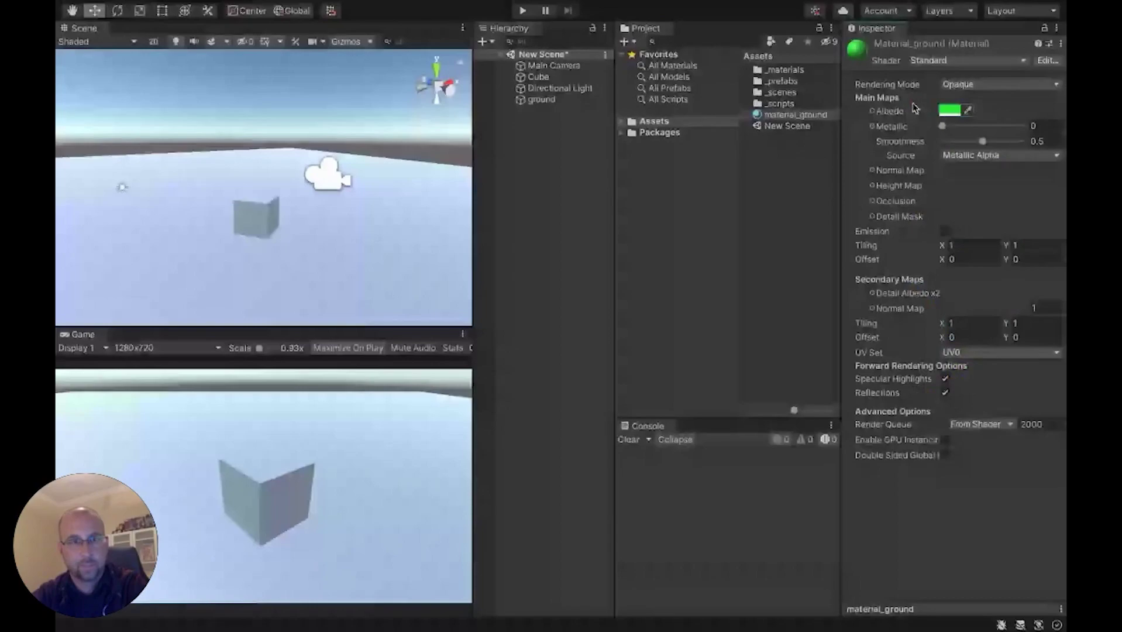
# Apply material_ground to the ground object
pyautogui.click(338, 248)
pyautogui.click(530, 100)
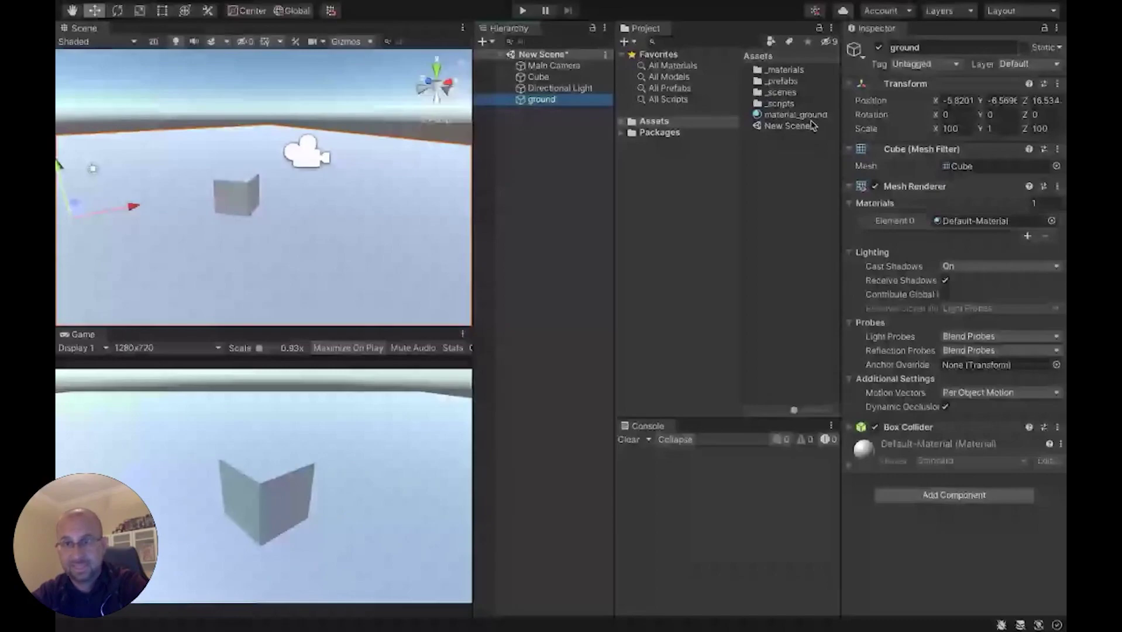
pyautogui.moveTo(796, 115); pyautogui.dragTo(315, 216)
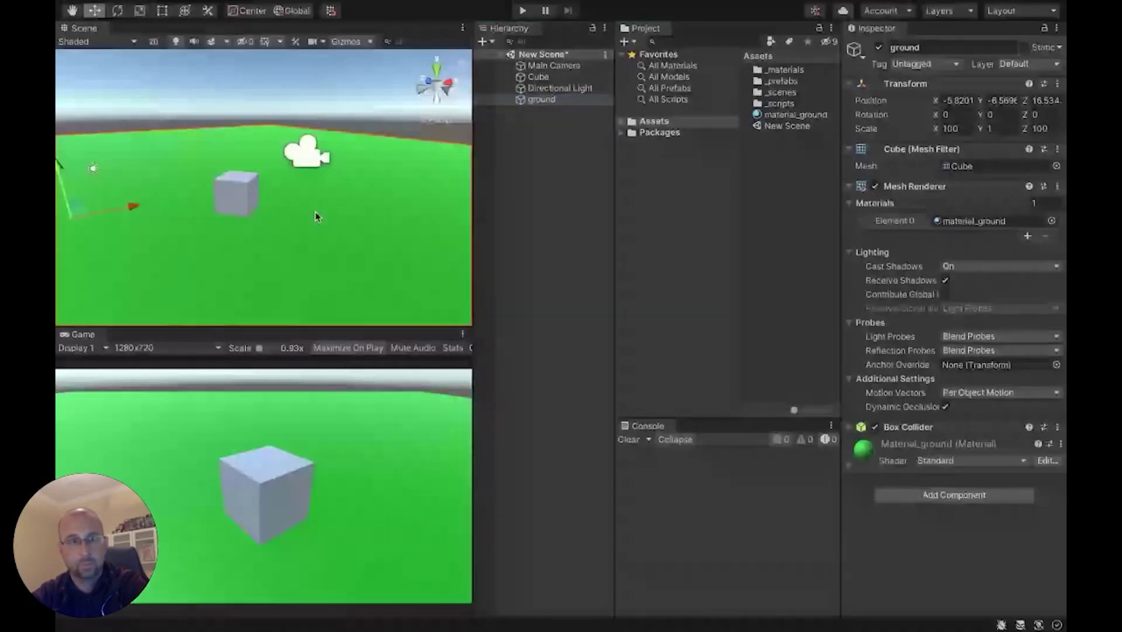
# Set the directional light's shadow type to Hard Shadows and view the cube's shadow in the scene
pyautogui.click(548, 89)
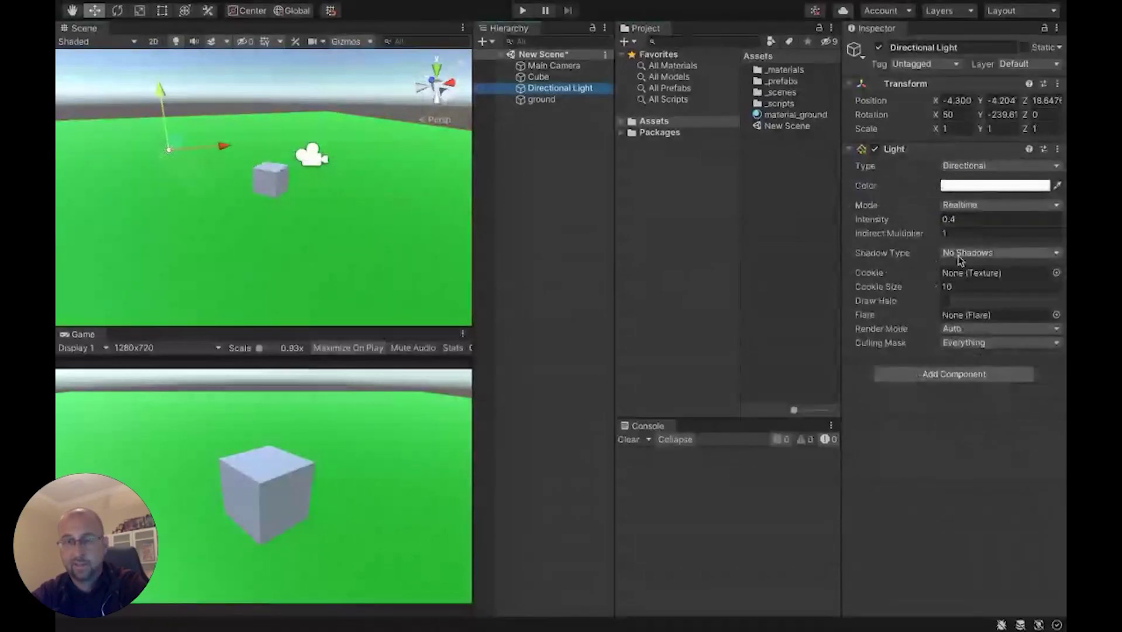
pyautogui.click(960, 258)
pyautogui.click(963, 271)
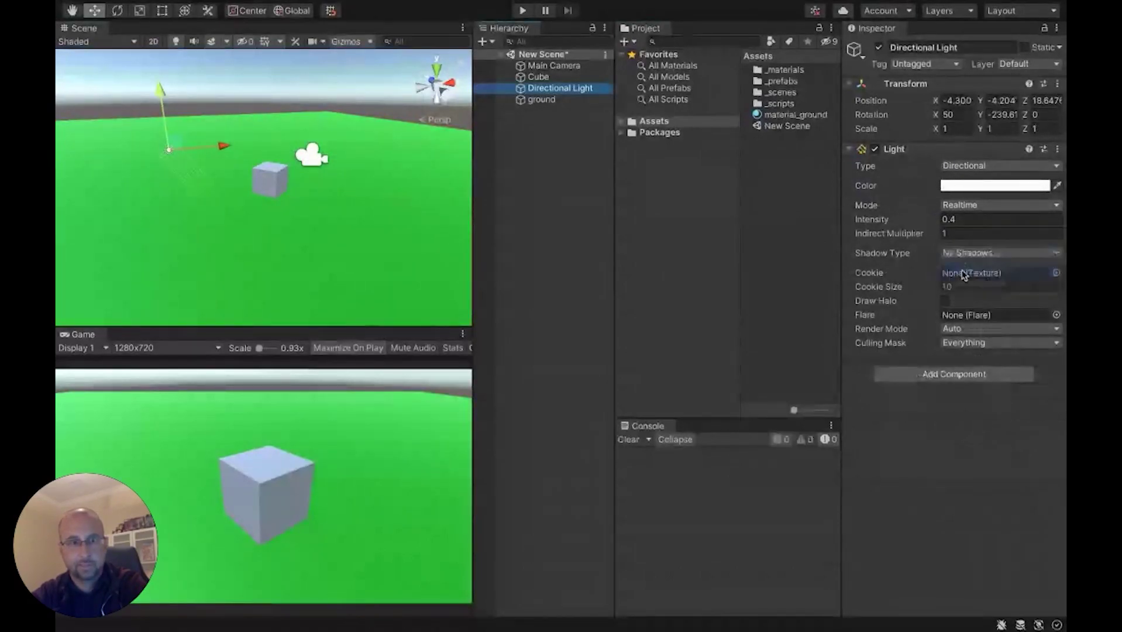
pyautogui.moveTo(255, 138)
pyautogui.mouseDown(button='right')
pyautogui.moveTo(258, 156)
pyautogui.moveTo(255, 134)
pyautogui.mouseUp(button='right')
pyautogui.scroll(-5, 258, 147)
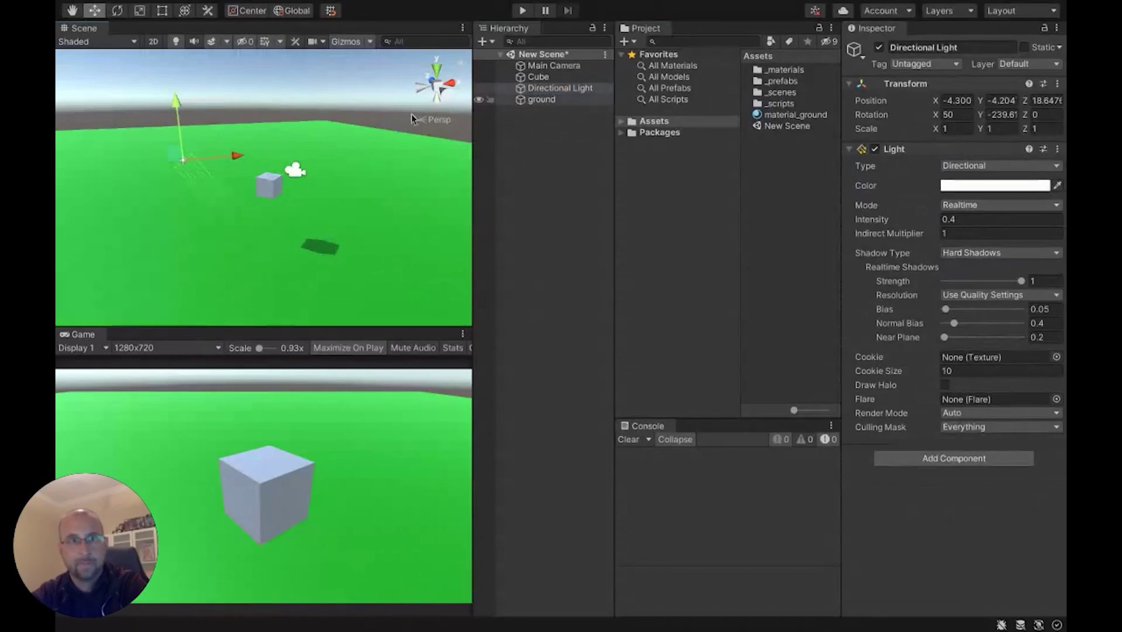
# Lower the cube to about Y -5.54, just above the ground, and lower the Main Camera to about Y -4.04 to frame it
pyautogui.click(535, 76)
pyautogui.keyDown('alt'); pyautogui.moveTo(325, 131); pyautogui.dragTo(263, 178); pyautogui.keyUp('alt')
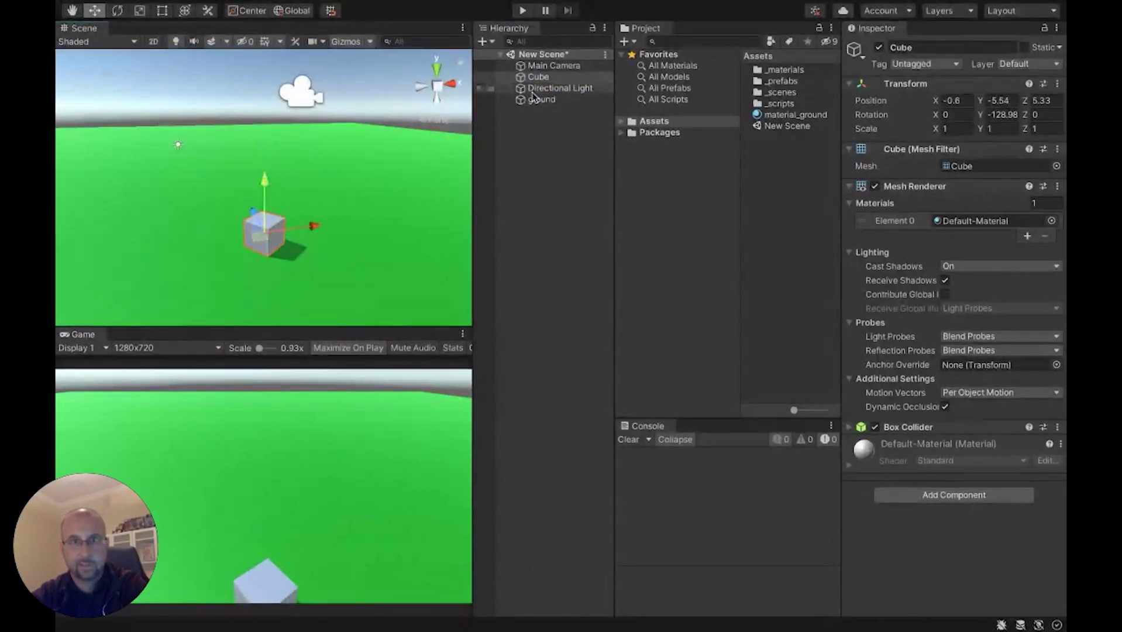
pyautogui.click(548, 65)
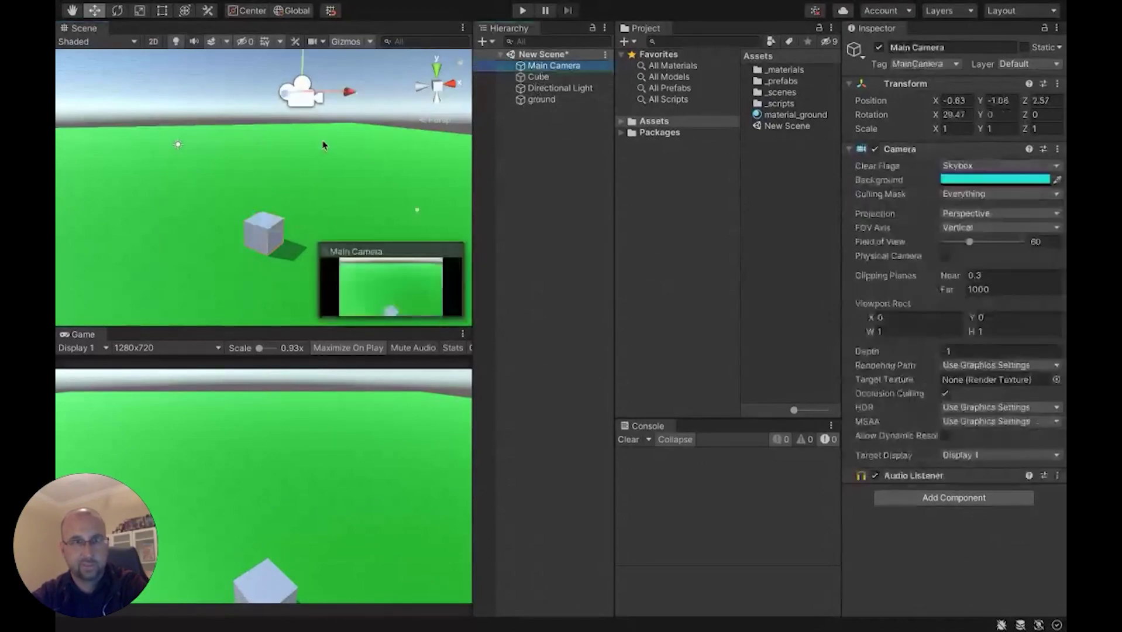
pyautogui.scroll(-3, 324, 145)
pyautogui.moveTo(264, 83); pyautogui.dragTo(263, 157)
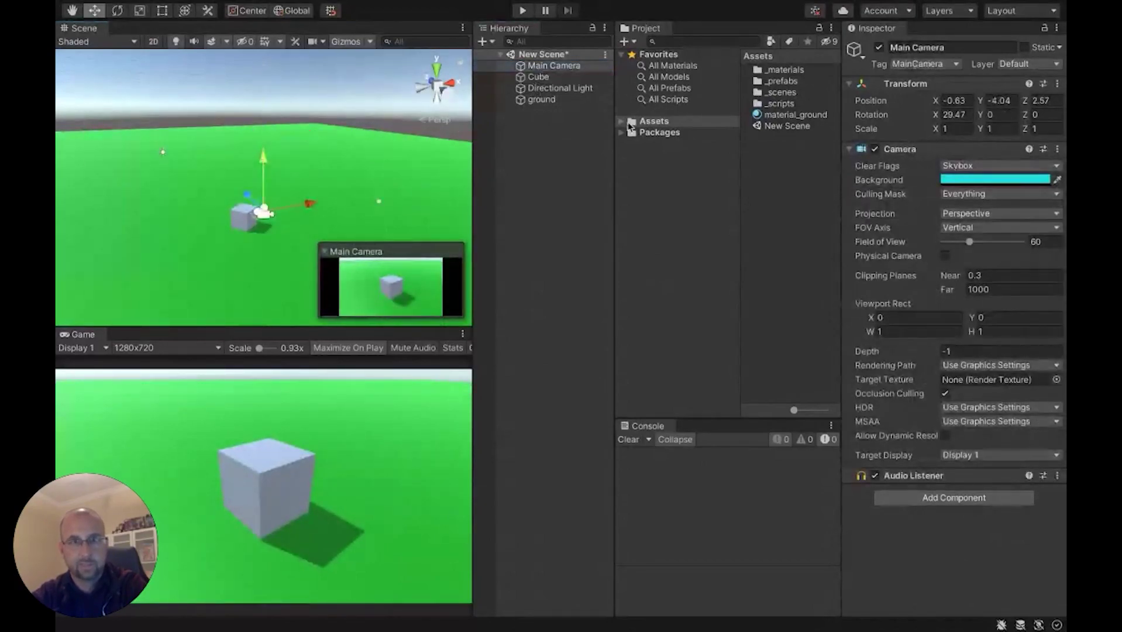
# Rotate the directional light to about -455.7 on the Y axis so the shadow direction changes, and save the scene
pyautogui.click(579, 88)
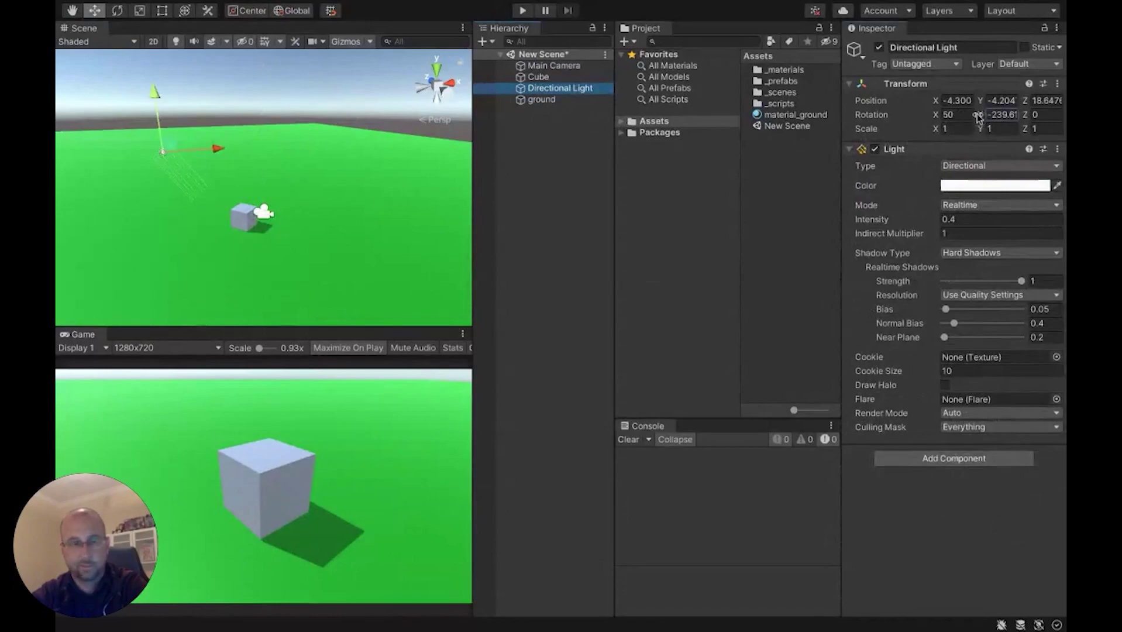
pyautogui.moveTo(978, 116); pyautogui.dragTo(57, 399)
pyautogui.moveTo(373, 229); pyautogui.dragTo(350, 242, button='right')
pyautogui.press('s')
pyautogui.press('a')
pyautogui.press('super+s')
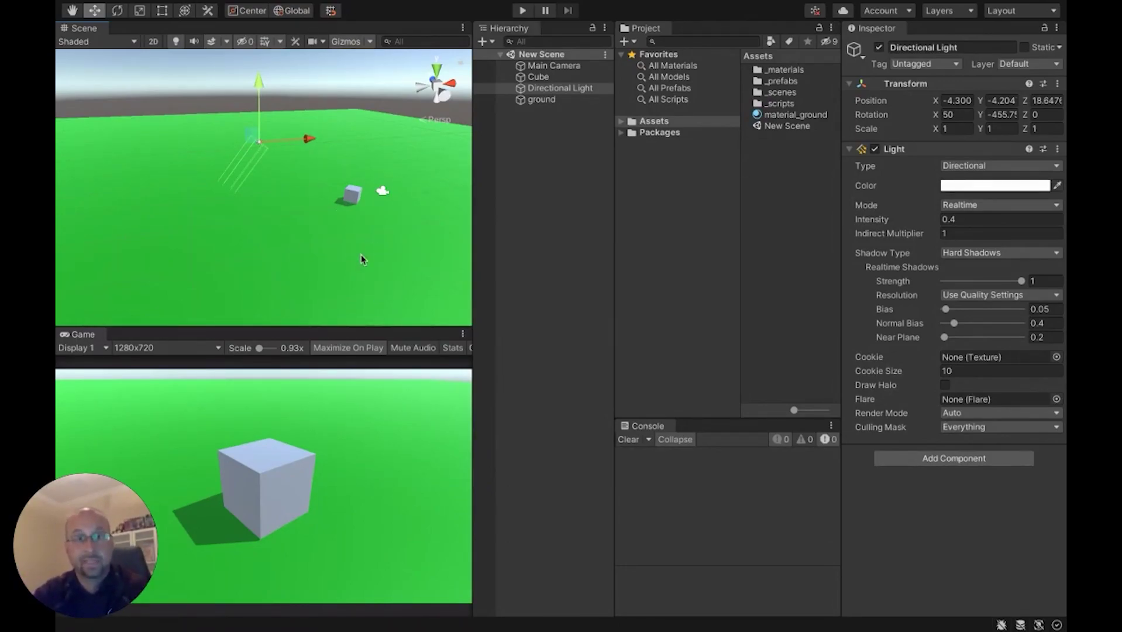
# Examine the settings of material_ground, both in the asset itself and in the material section of the ground object
pyautogui.moveTo(375, 252); pyautogui.dragTo(354, 246, button='right')
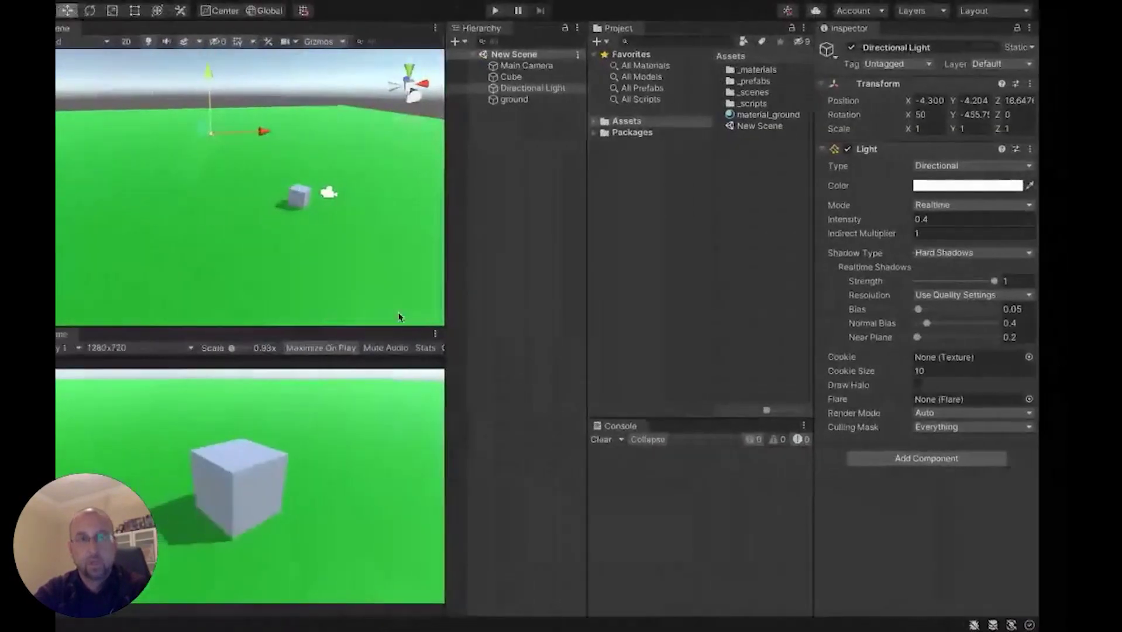
pyautogui.click(755, 115)
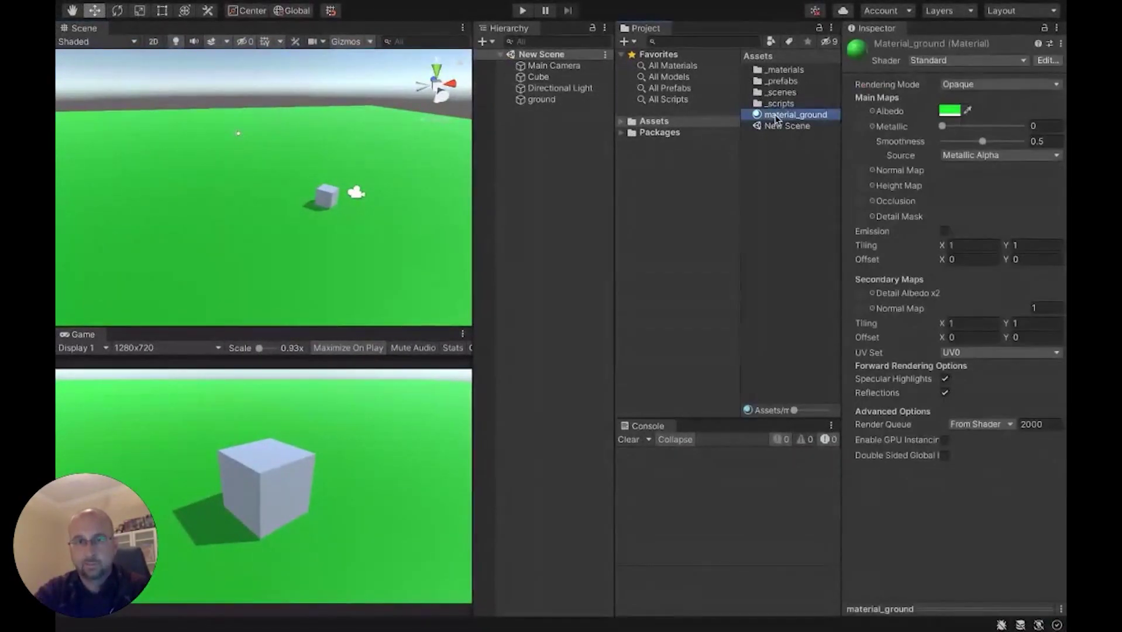
pyautogui.click(542, 99)
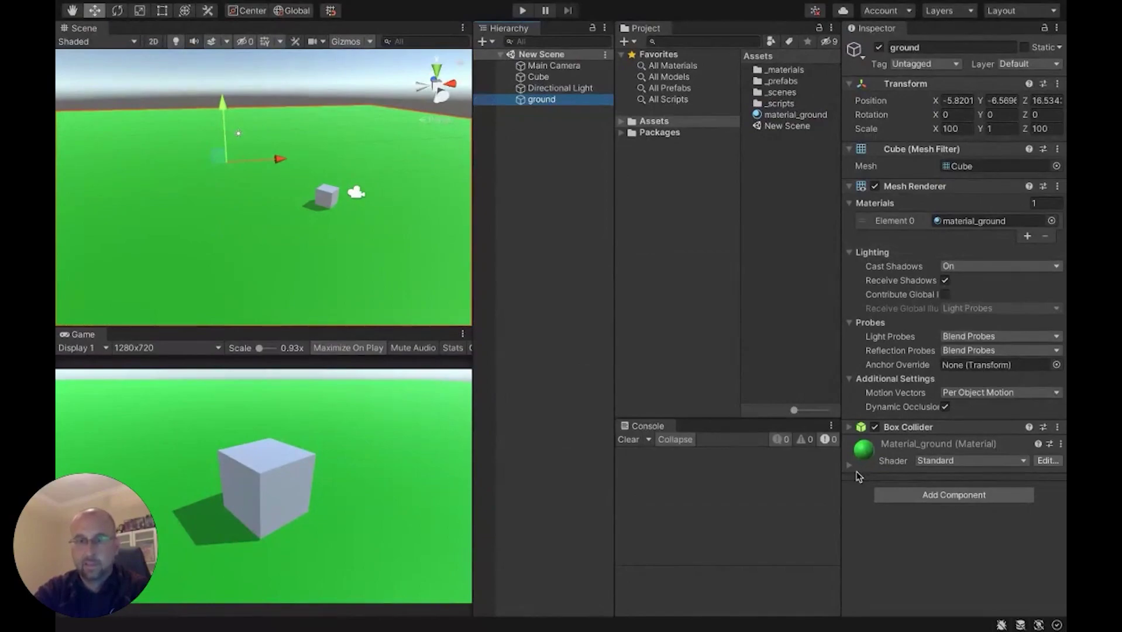
pyautogui.click(850, 465)
pyautogui.scroll(-5, 901, 442)
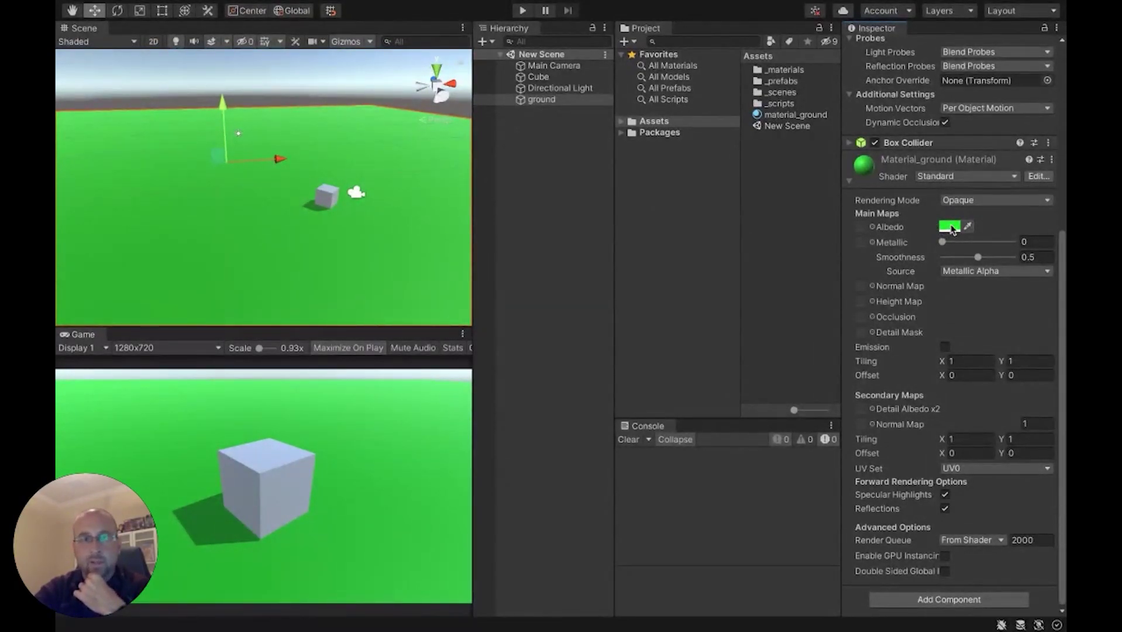
# Duplicate material_ground and rename the copy as material_cube
pyautogui.click(796, 114)
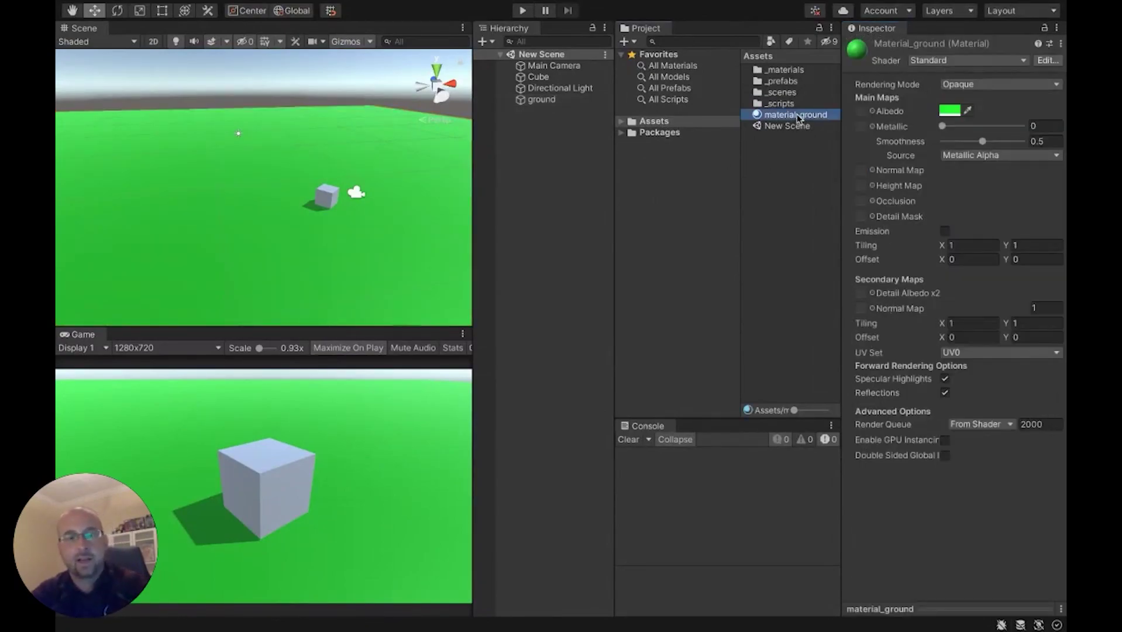
pyautogui.hotkey('ctrl', 'd')
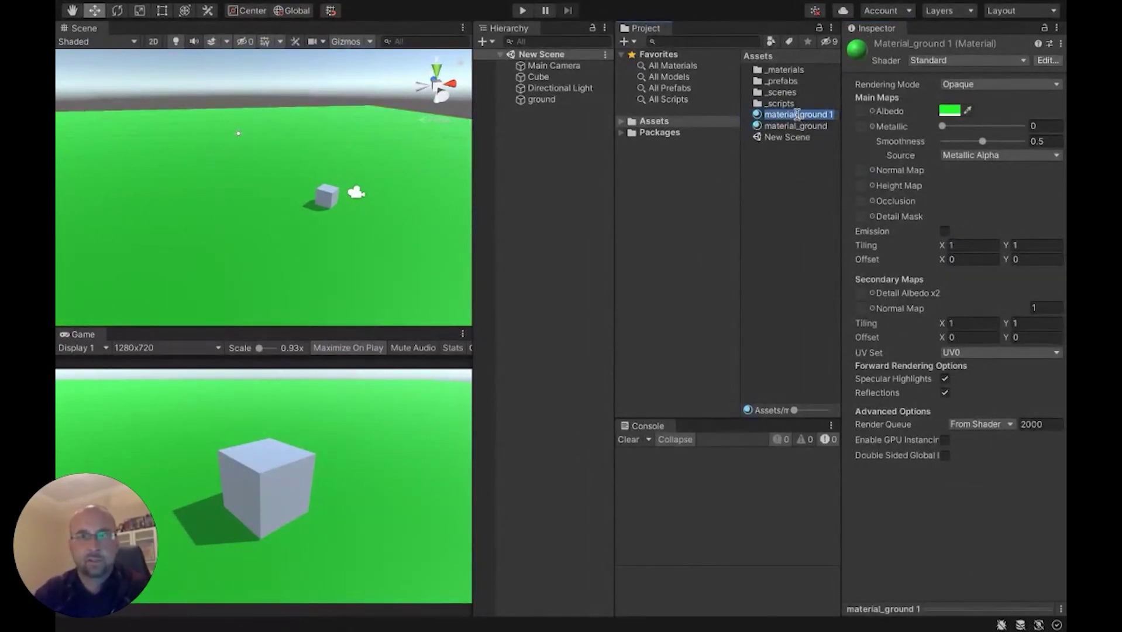
pyautogui.press('End')
pyautogui.press('BackSpace')
pyautogui.press('BackSpace')
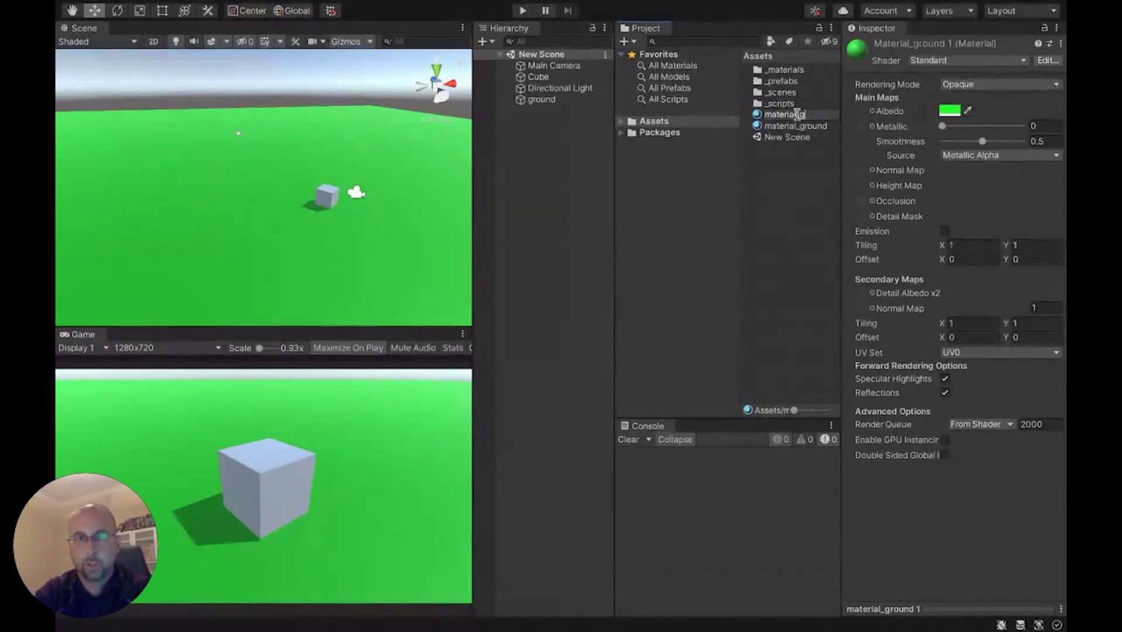
pyautogui.press('BackSpace')
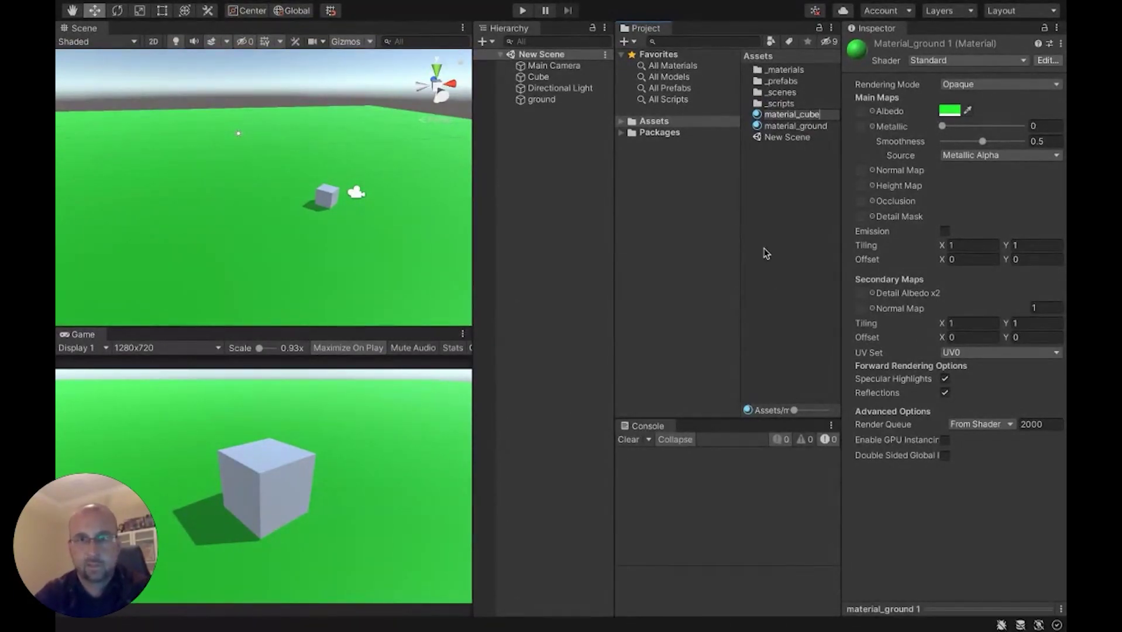
pyautogui.press('Return')
# Set the albedo colour of material_cube to a strong magenta pink
pyautogui.click(949, 110)
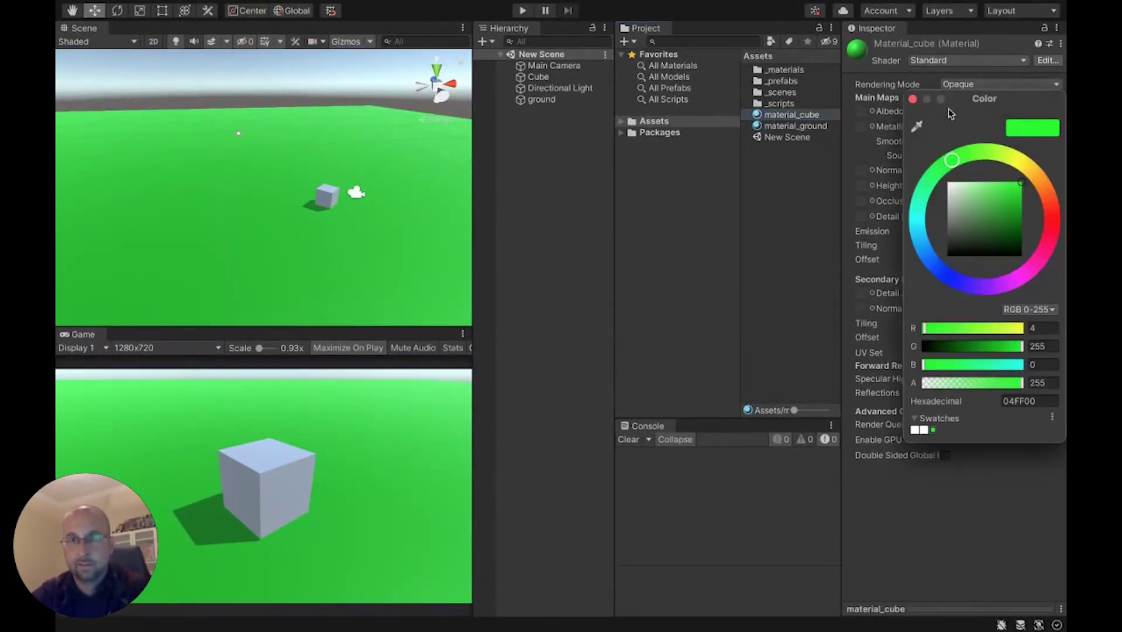
pyautogui.click(1039, 260)
pyautogui.moveTo(1002, 217); pyautogui.dragTo(1019, 196)
pyautogui.click(913, 99)
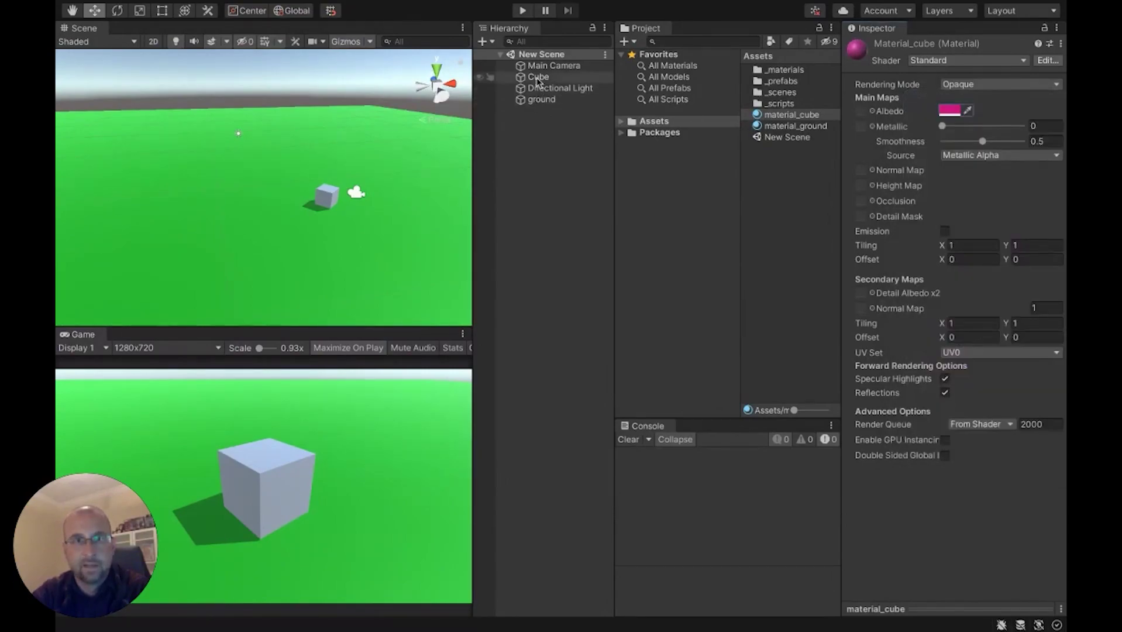
# Move the cube below the ground in the object list and assign material_cube to its Mesh Renderer
pyautogui.moveTo(537, 77); pyautogui.dragTo(539, 108)
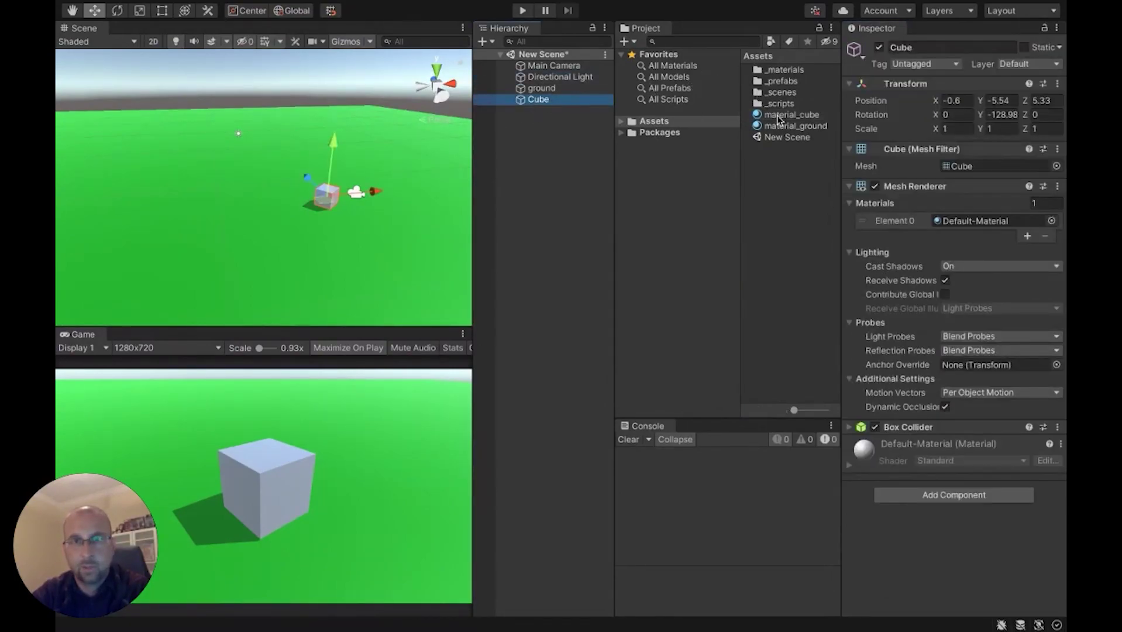
pyautogui.moveTo(777, 115); pyautogui.dragTo(970, 220)
pyautogui.moveTo(279, 233); pyautogui.dragTo(173, 224, button='right')
# Tilt the Main Camera to an X rotation of 24.6 to show more of the sky above the cube
pyautogui.click(550, 66)
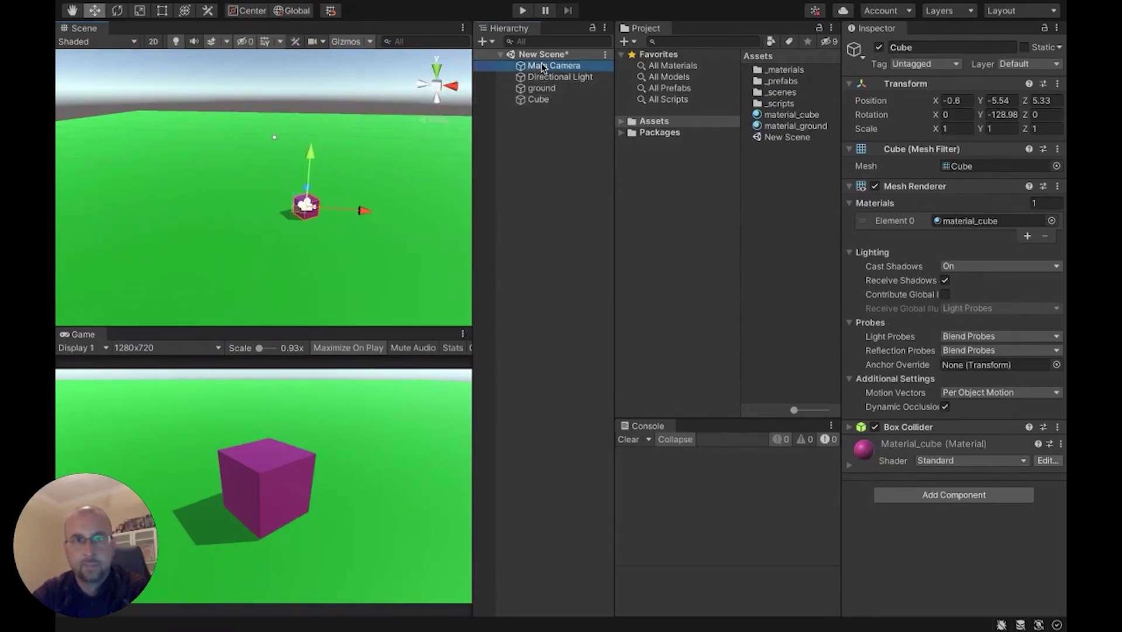
pyautogui.moveTo(980, 118); pyautogui.dragTo(607, 153)
pyautogui.hotkey('ctrl', 'z')
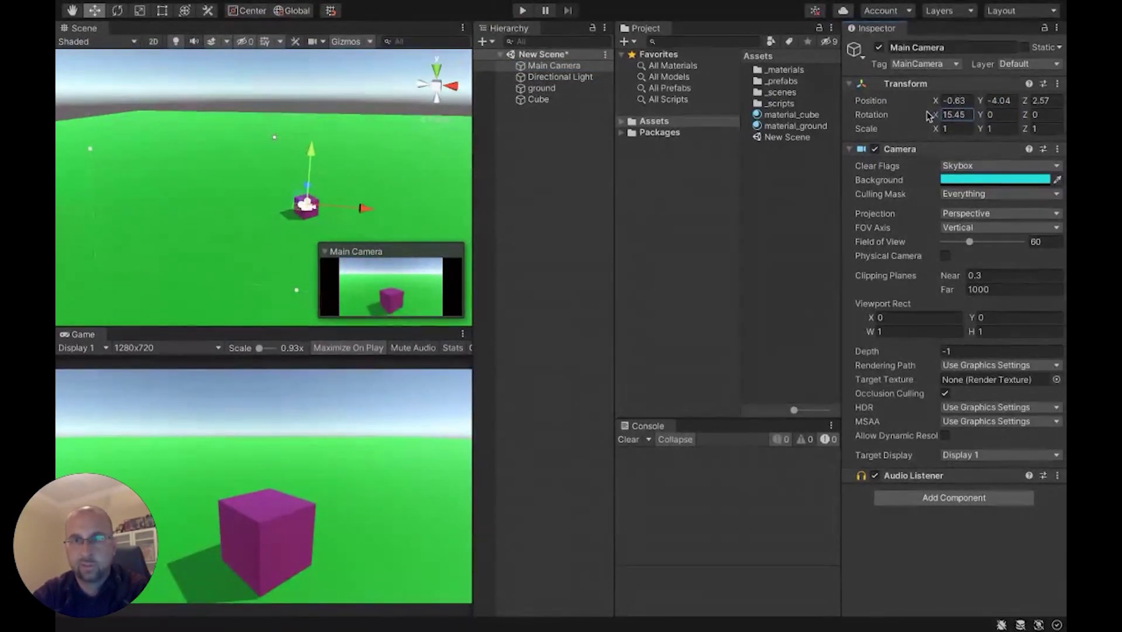
pyautogui.moveTo(935, 115); pyautogui.dragTo(976, 122)
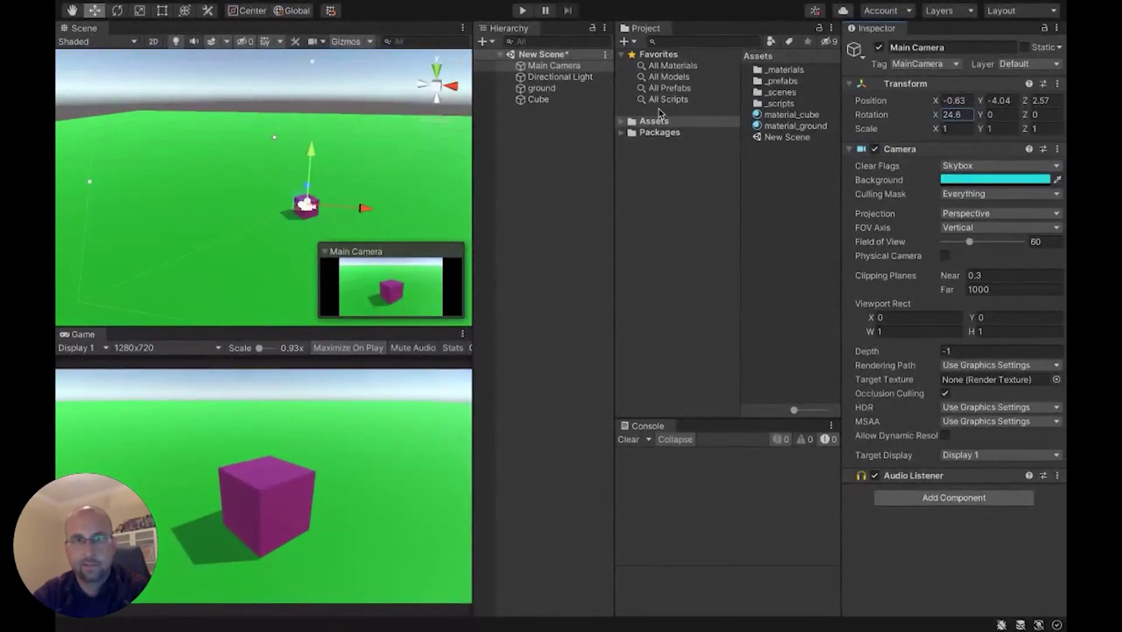
# Set the Main Camera's clear flags to Solid Color and its background to light cyan, hex 20F6F6
pyautogui.click(559, 77)
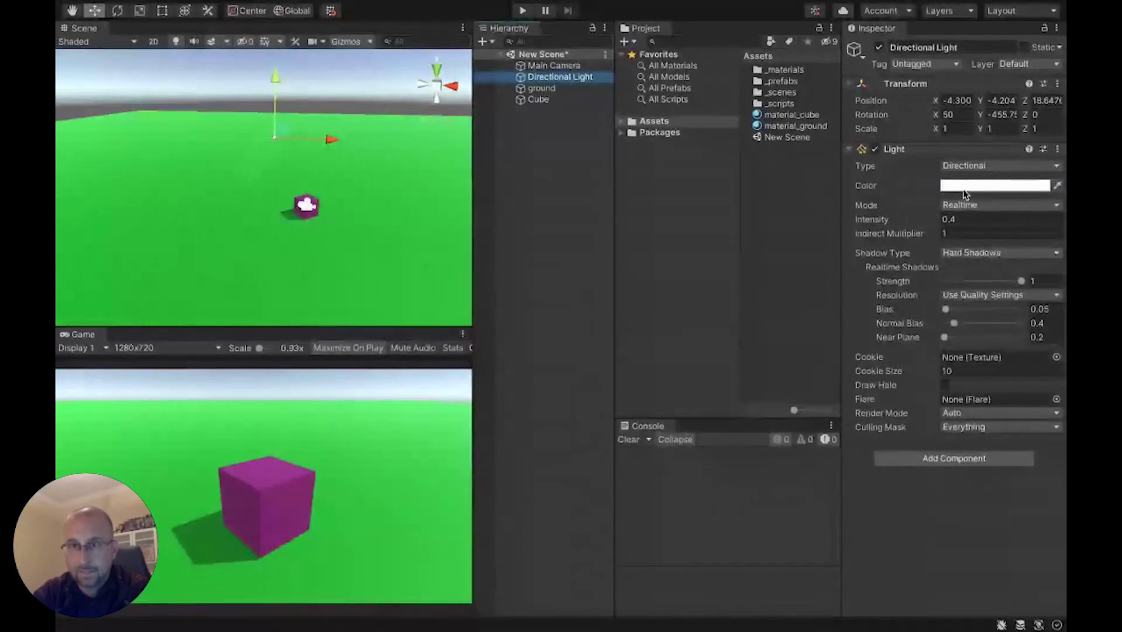
pyautogui.click(554, 65)
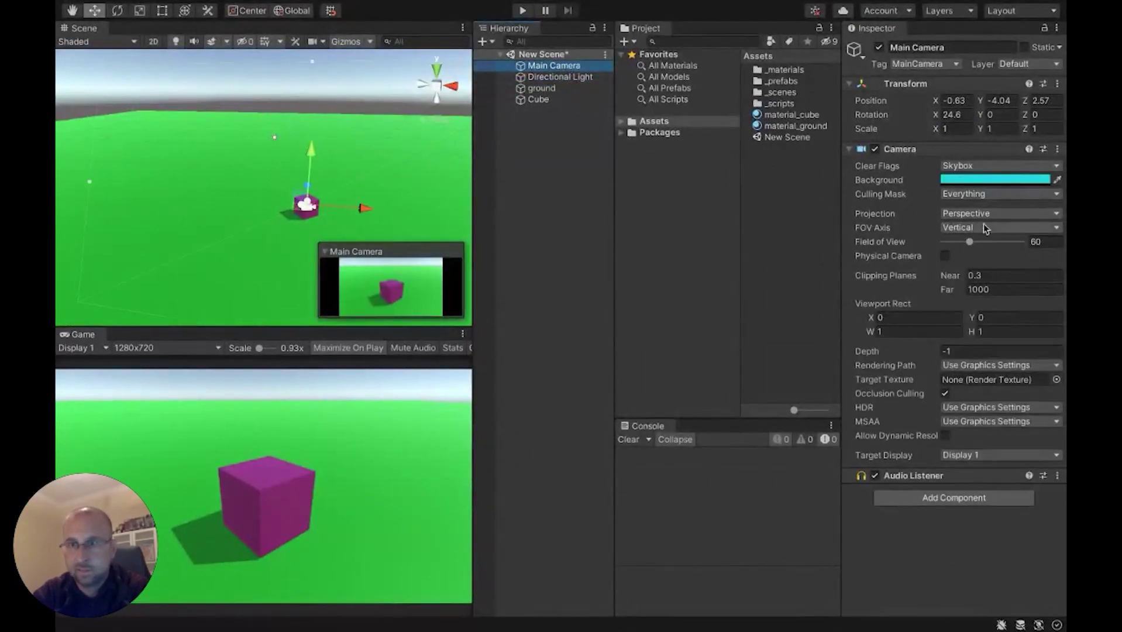
pyautogui.click(963, 166)
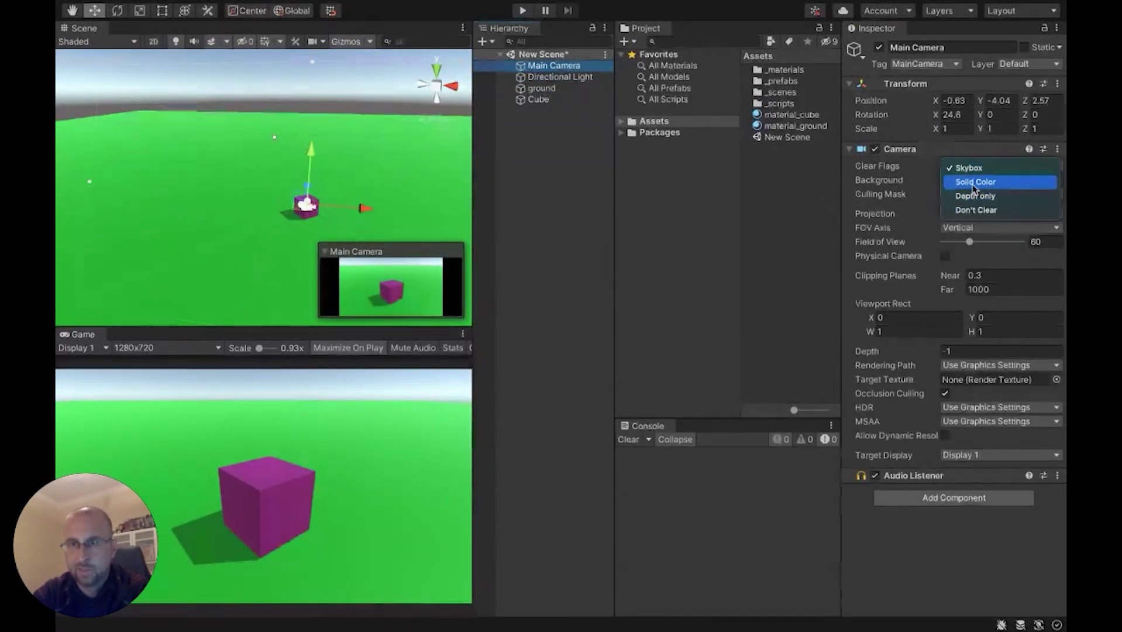
pyautogui.click(973, 183)
pyautogui.click(955, 181)
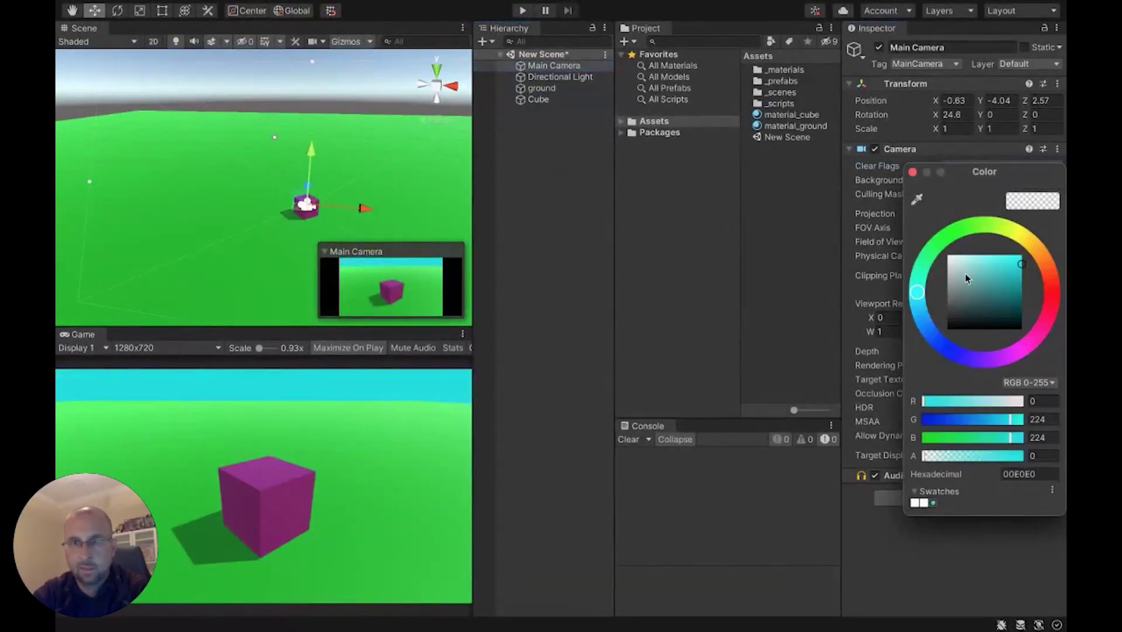
pyautogui.moveTo(997, 265); pyautogui.dragTo(1008, 261)
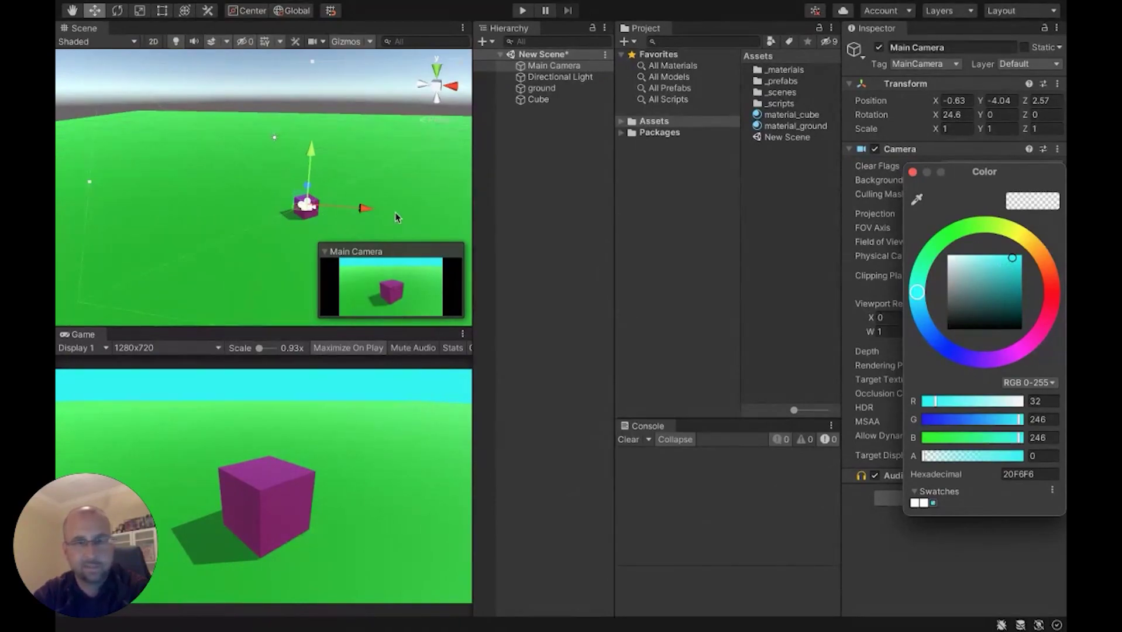
pyautogui.click(569, 160)
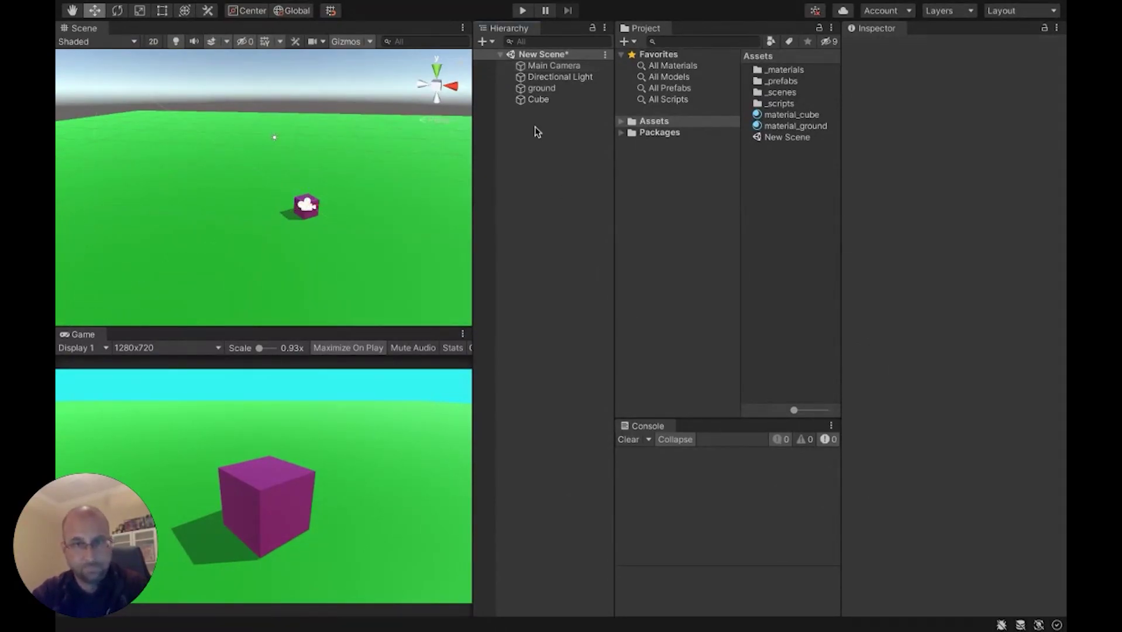
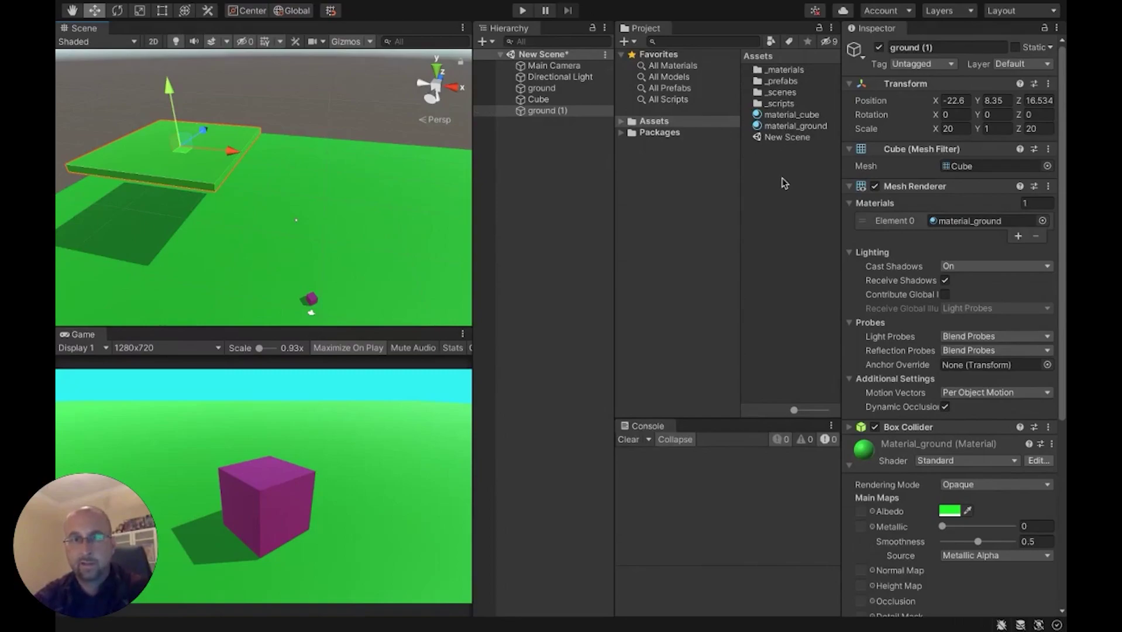
# Duplicate material_ground and rename the copy as material_platform
pyautogui.click(781, 126)
pyautogui.hotkey('ctrl', 'd')
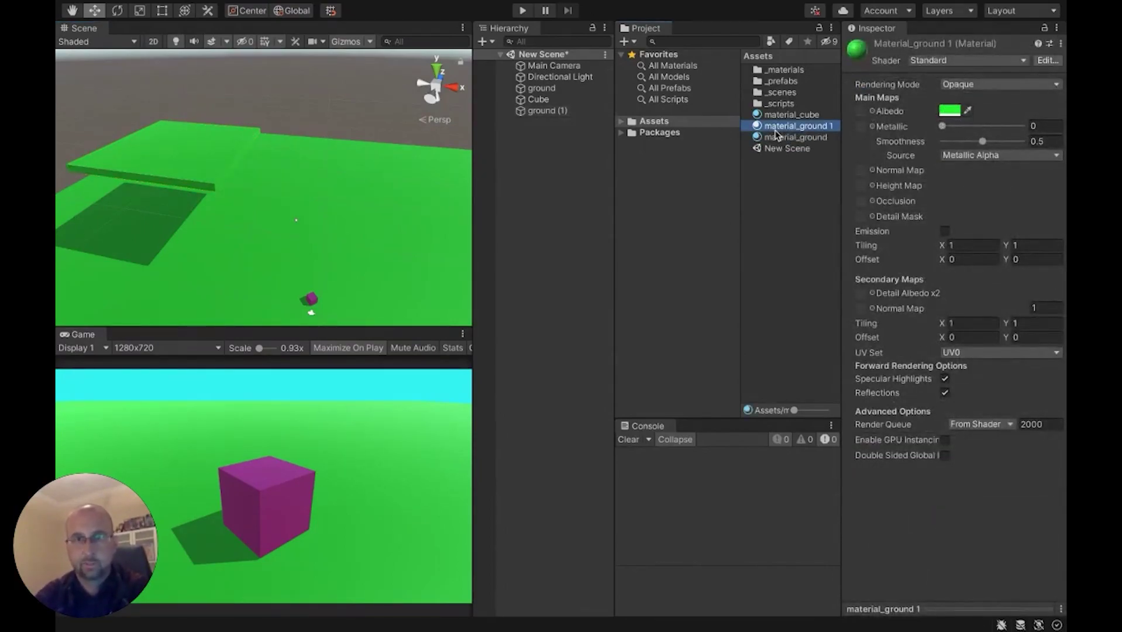
pyautogui.click(776, 128)
pyautogui.press('End')
pyautogui.press('BackSpace')
pyautogui.press('BackSpace')
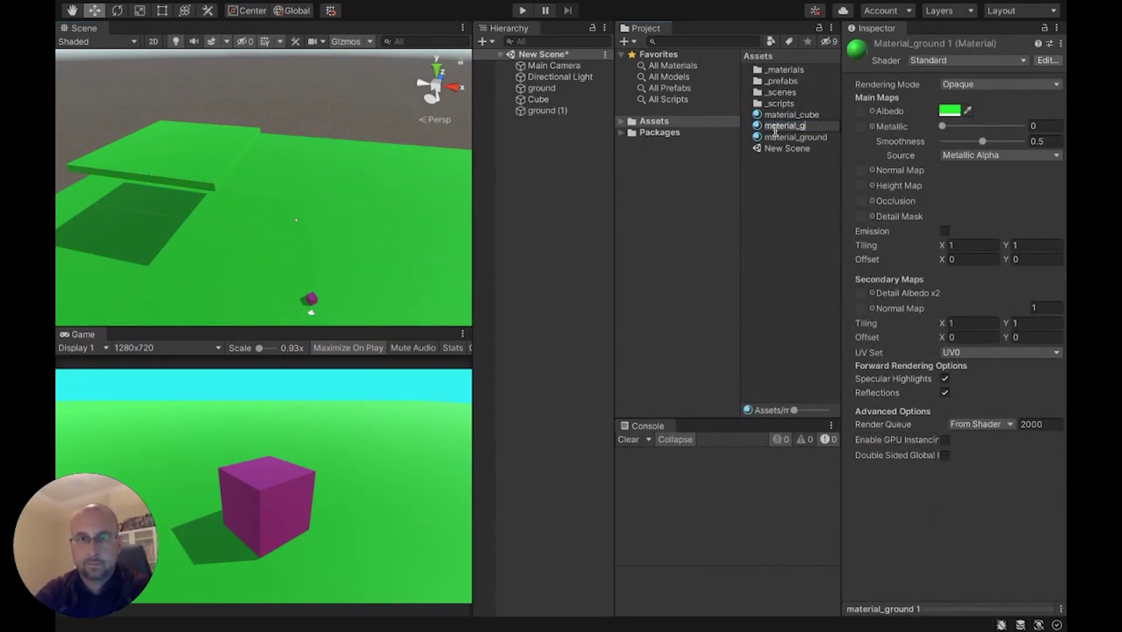
pyautogui.write('platform')
pyautogui.press('Return')
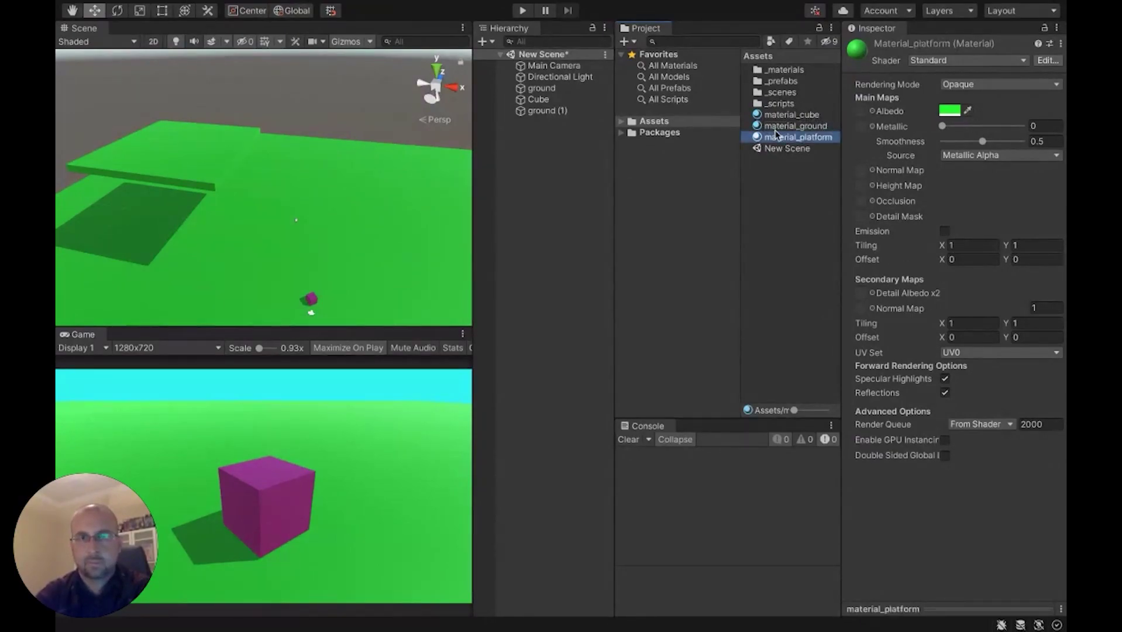
# Set the albedo colour of material_platform to a golden orange, about hex FFBA00
pyautogui.click(949, 110)
pyautogui.click(1034, 174)
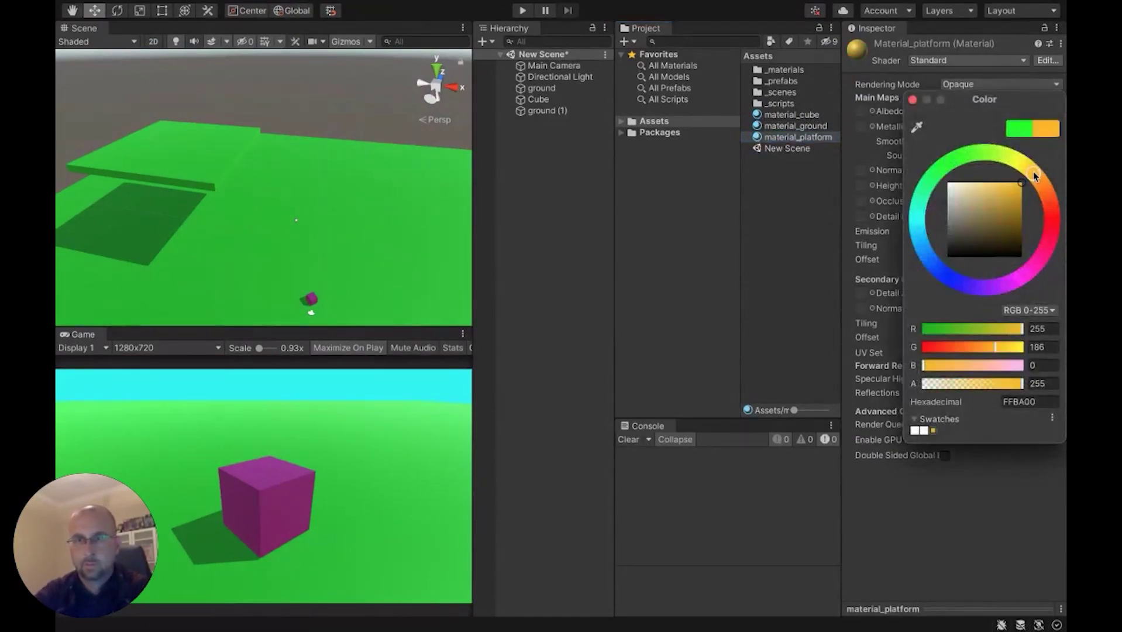
pyautogui.click(1015, 199)
pyautogui.click(1022, 185)
pyautogui.click(913, 101)
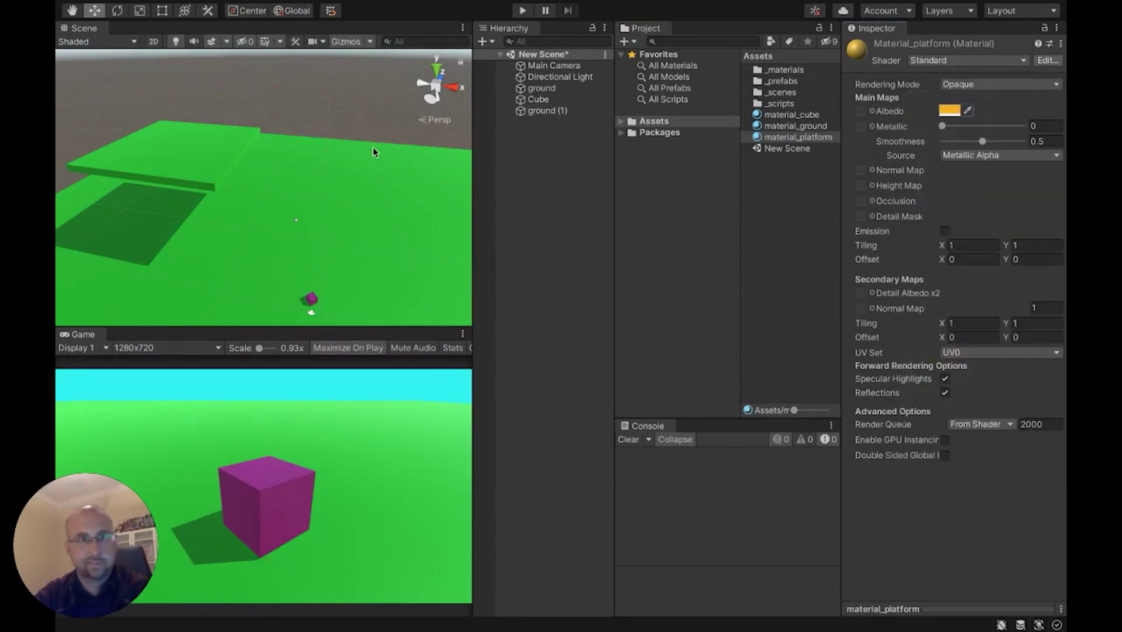
# Assign material_platform to the raised ground copy and rename that object as platform
pyautogui.click(200, 158)
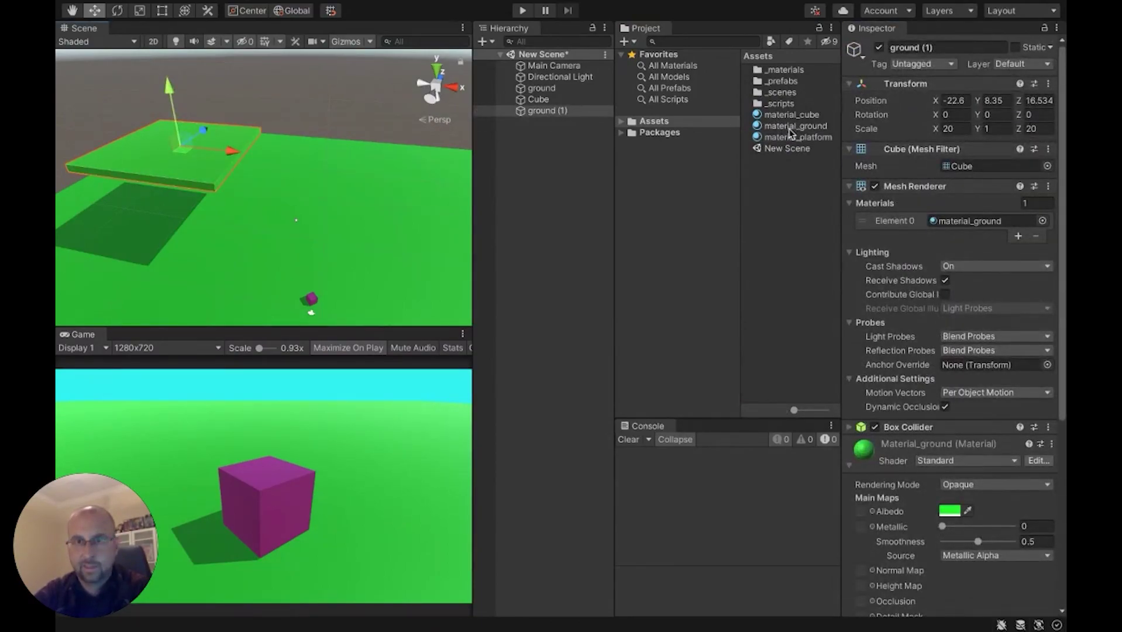
pyautogui.moveTo(790, 140); pyautogui.dragTo(983, 220)
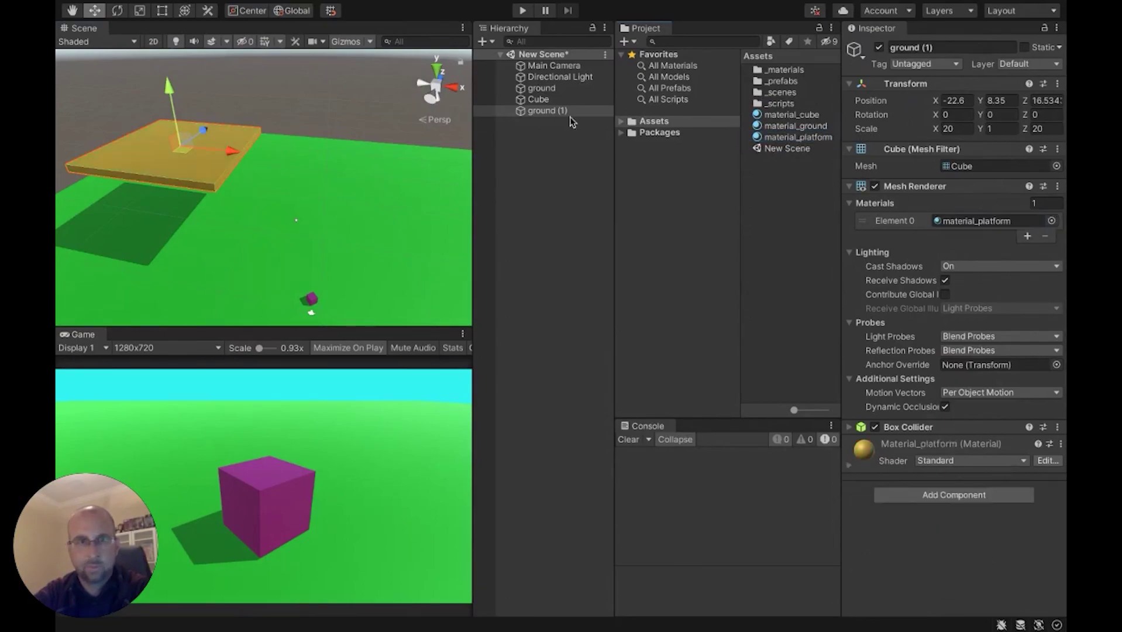
pyautogui.click(543, 111)
pyautogui.write('plat')
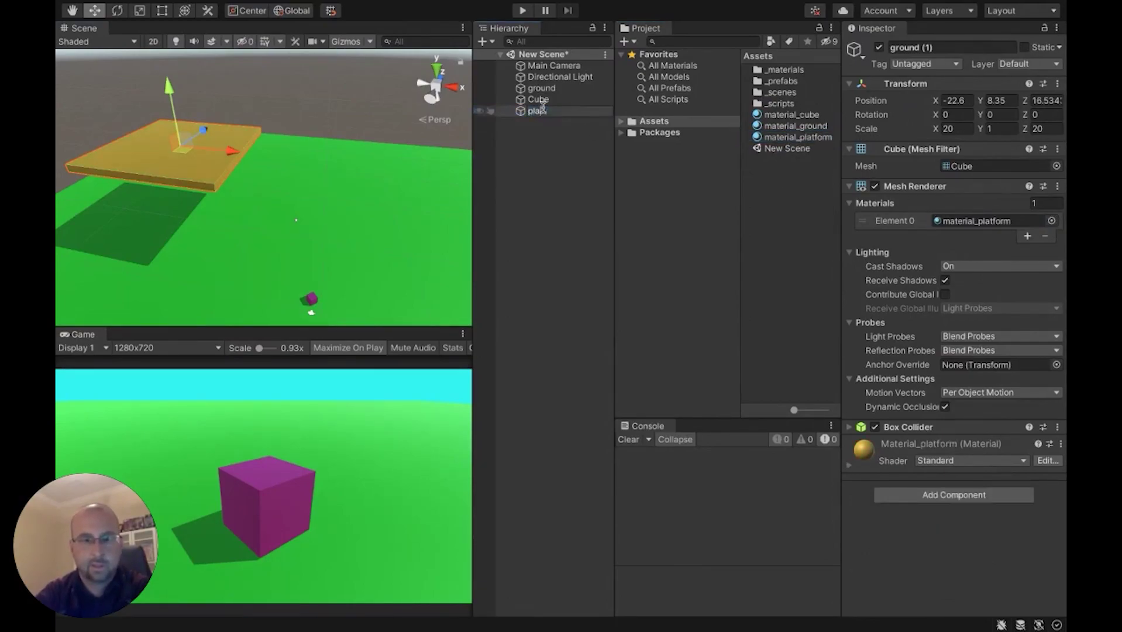
pyautogui.write('form')
pyautogui.press('Return')
pyautogui.keyDown('alt'); pyautogui.moveTo(281, 170); pyautogui.dragTo(363, 157); pyautogui.keyUp('alt')
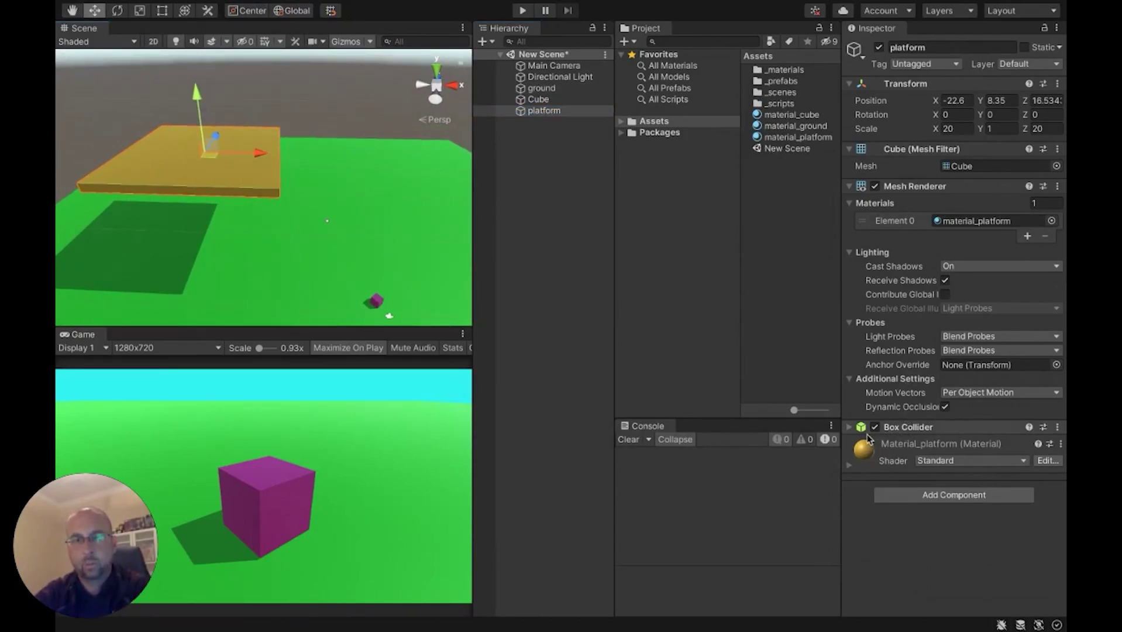
# Expand the platform's Box Collider settings and add a new 3D sphere to the scene
pyautogui.click(850, 428)
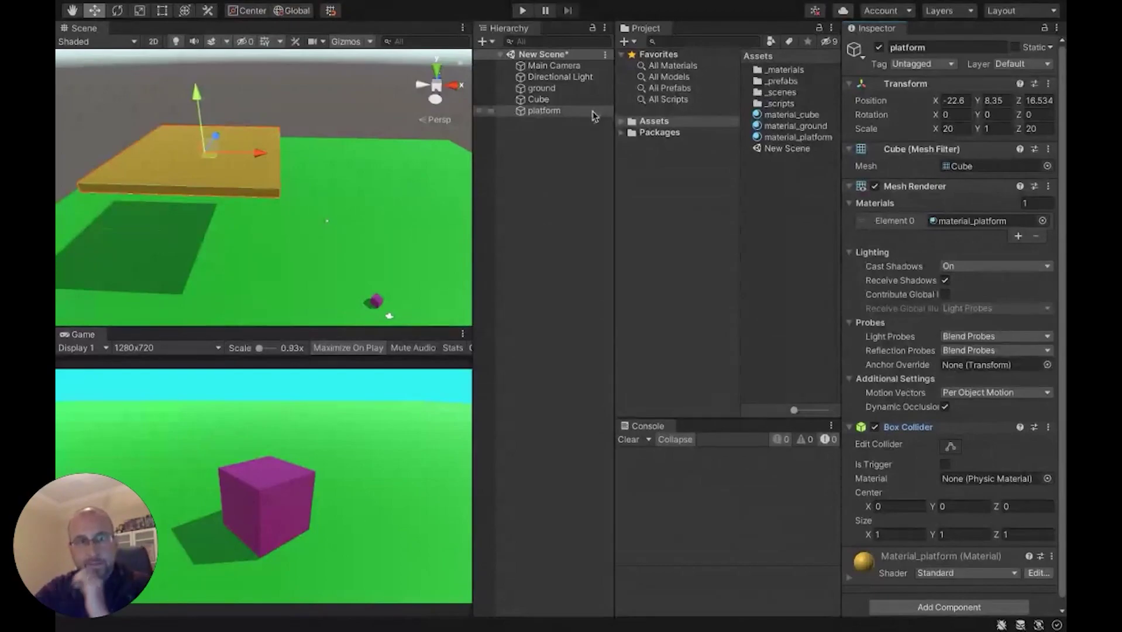
pyautogui.click(541, 149)
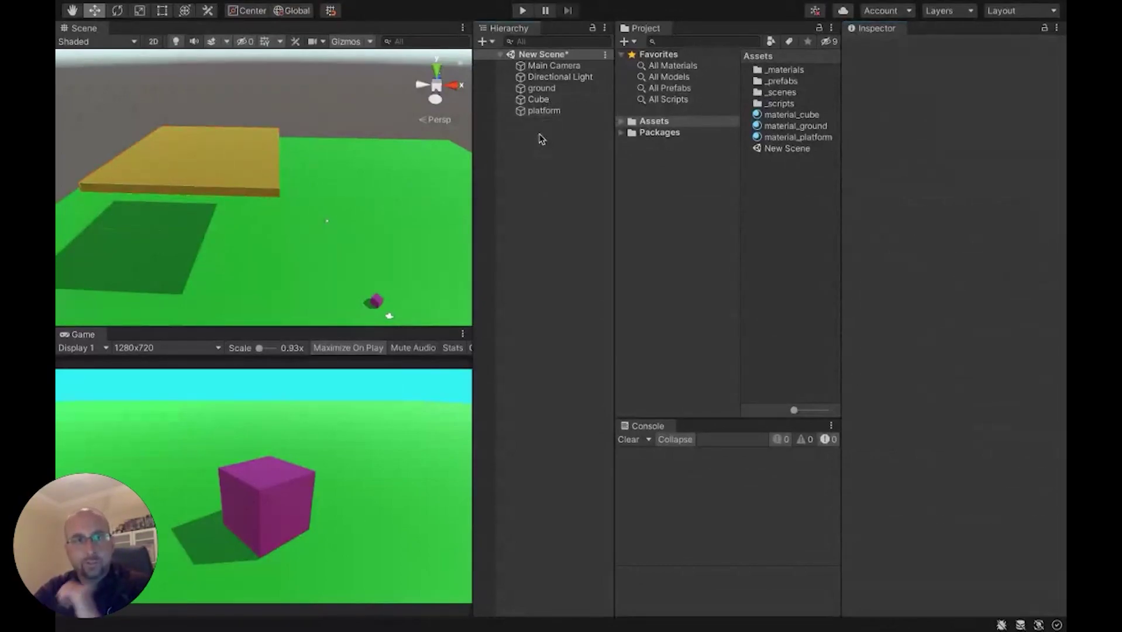
pyautogui.rightClick(539, 137)
pyautogui.moveTo(598, 327)
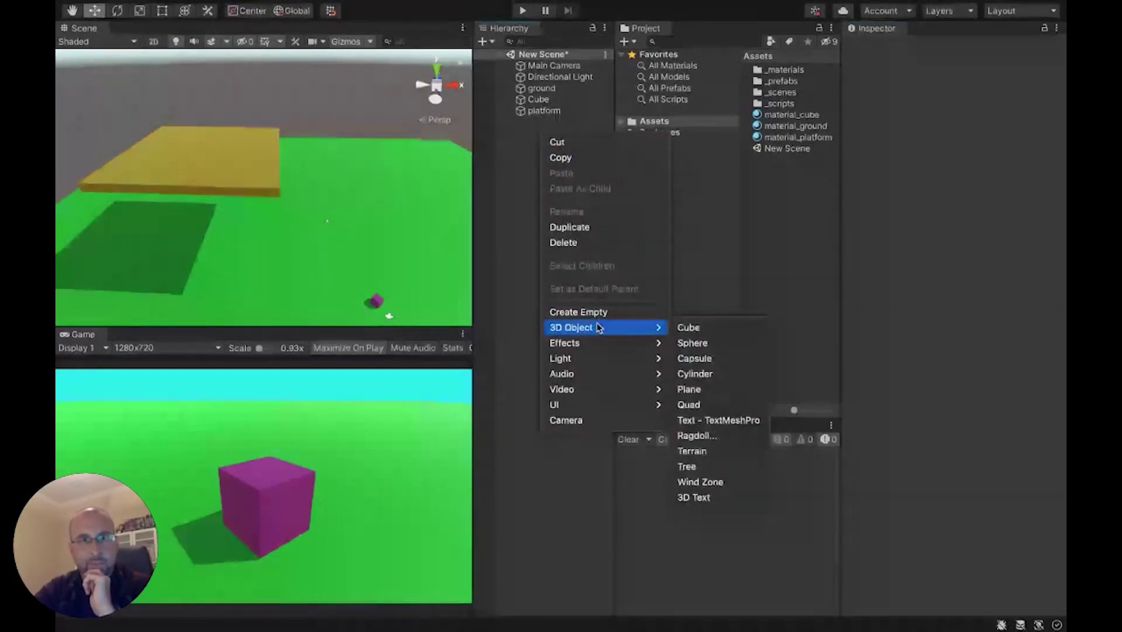
pyautogui.click(692, 343)
pyautogui.click(522, 125)
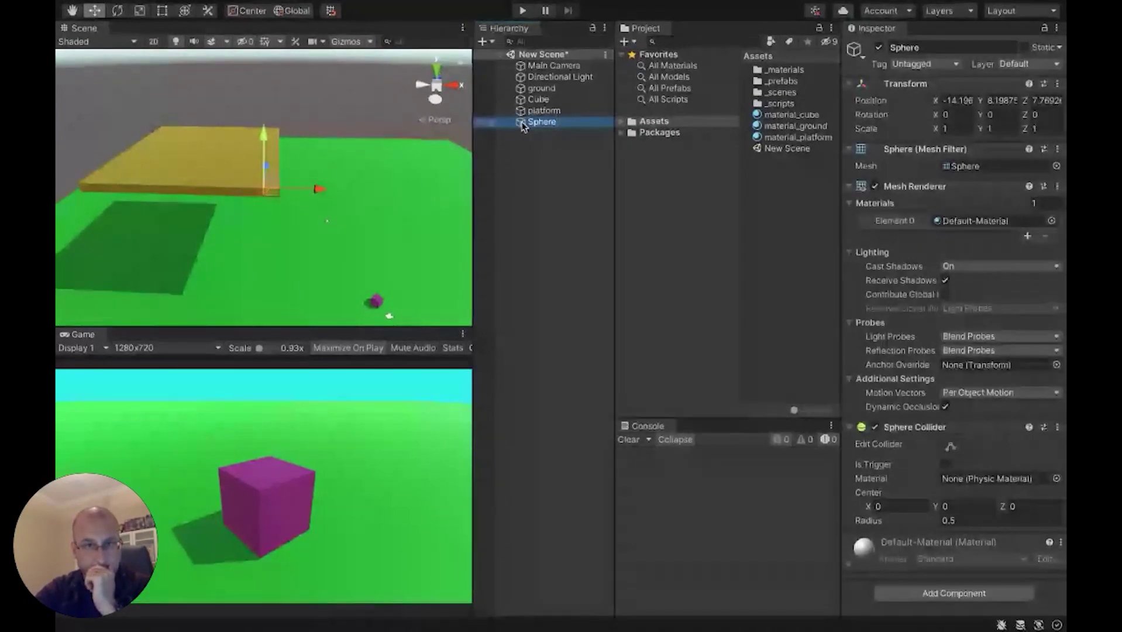
# Centre the Sphere on the platform by parenting it, setting its local position to 0, 0, 0, and unparenting it
pyautogui.moveTo(522, 126); pyautogui.dragTo(544, 111)
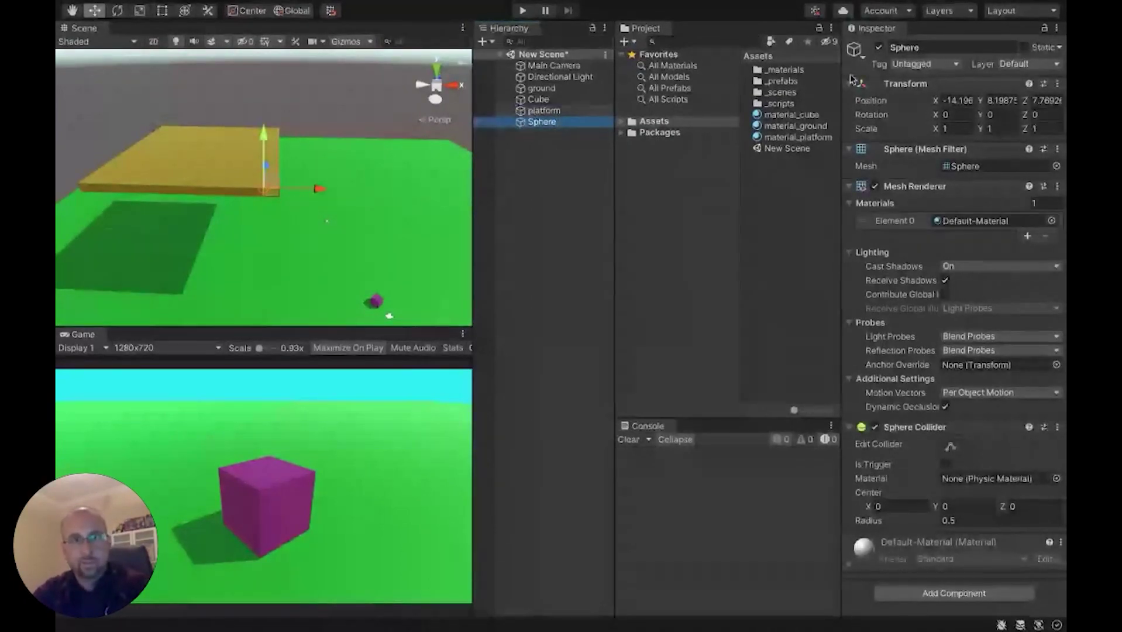
pyautogui.click(954, 97)
pyautogui.write('0')
pyautogui.press('Tab')
pyautogui.write('0')
pyautogui.press('Tab')
pyautogui.write('0')
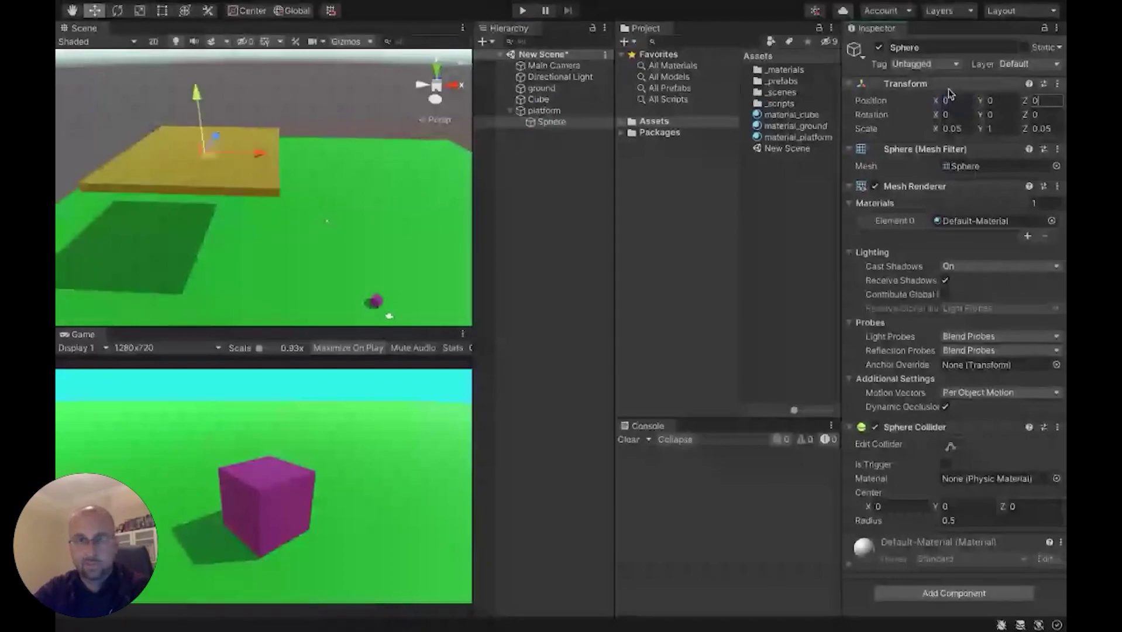
pyautogui.moveTo(543, 122); pyautogui.dragTo(544, 139)
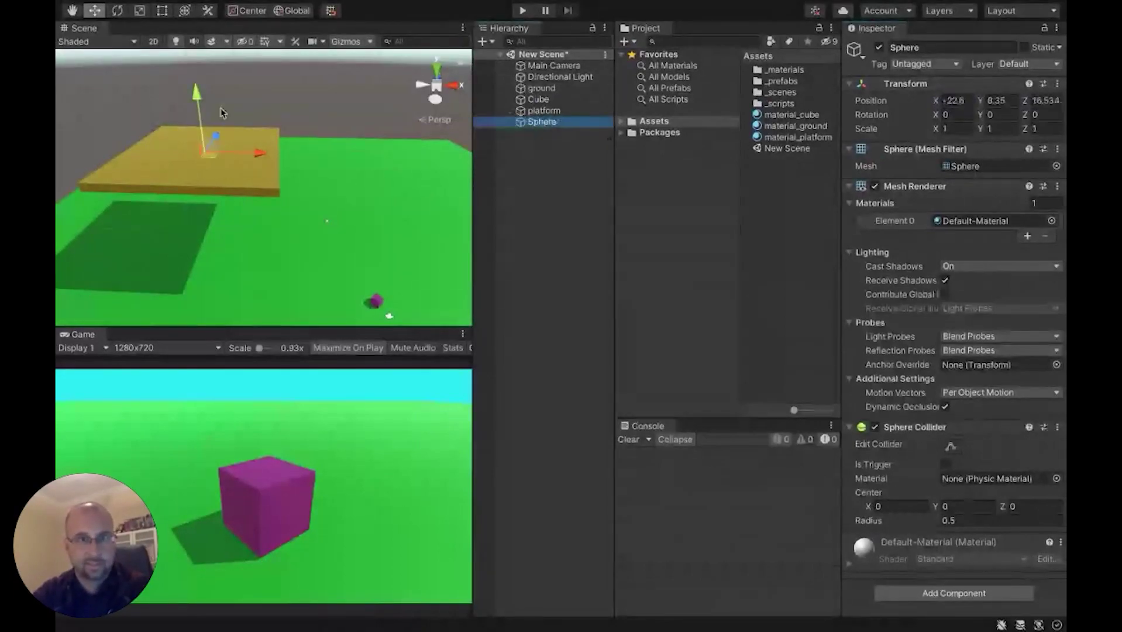
# Raise the Sphere straight up above the platform to a Y position of about 16.24
pyautogui.moveTo(197, 101); pyautogui.dragTo(194, 47)
pyautogui.moveTo(316, 157); pyautogui.dragTo(253, 166, button='right')
pyautogui.press('w')
pyautogui.press('s')
pyautogui.moveTo(245, 90); pyautogui.dragTo(246, 84)
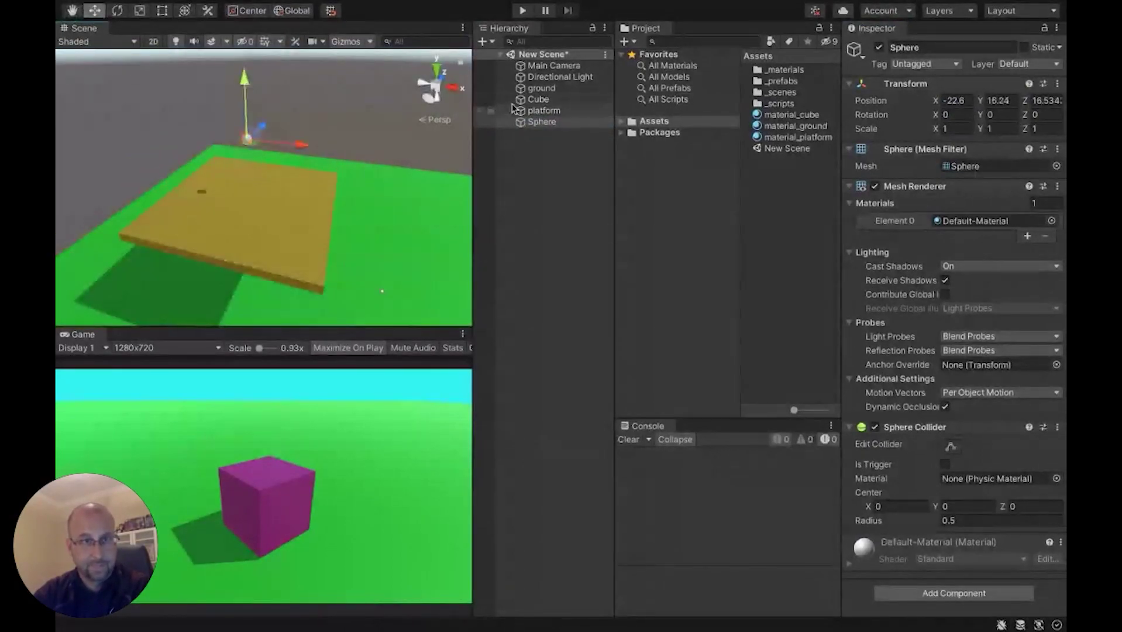
# Move the Main Camera to about X -19.4, Y 19.63, Z 2.57 and set its X rotation to about 38.3
pyautogui.click(530, 66)
pyautogui.press('s')
pyautogui.moveTo(313, 156); pyautogui.dragTo(190, 172, button='right')
pyautogui.moveTo(190, 173); pyautogui.dragTo(139, 80)
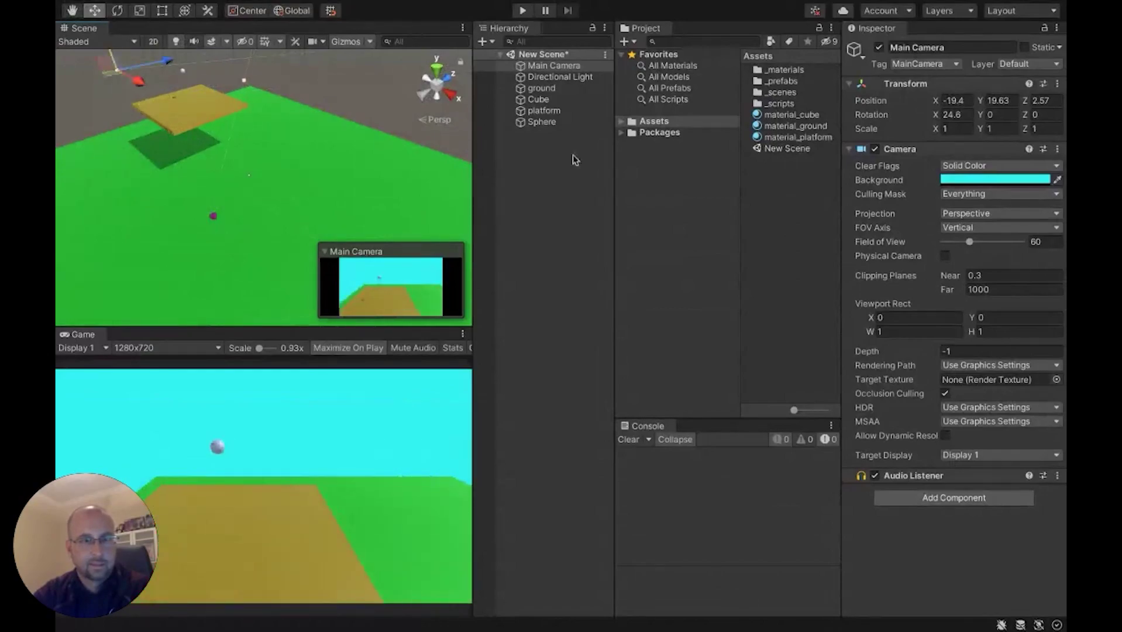
pyautogui.click(951, 115)
pyautogui.write('45.5')
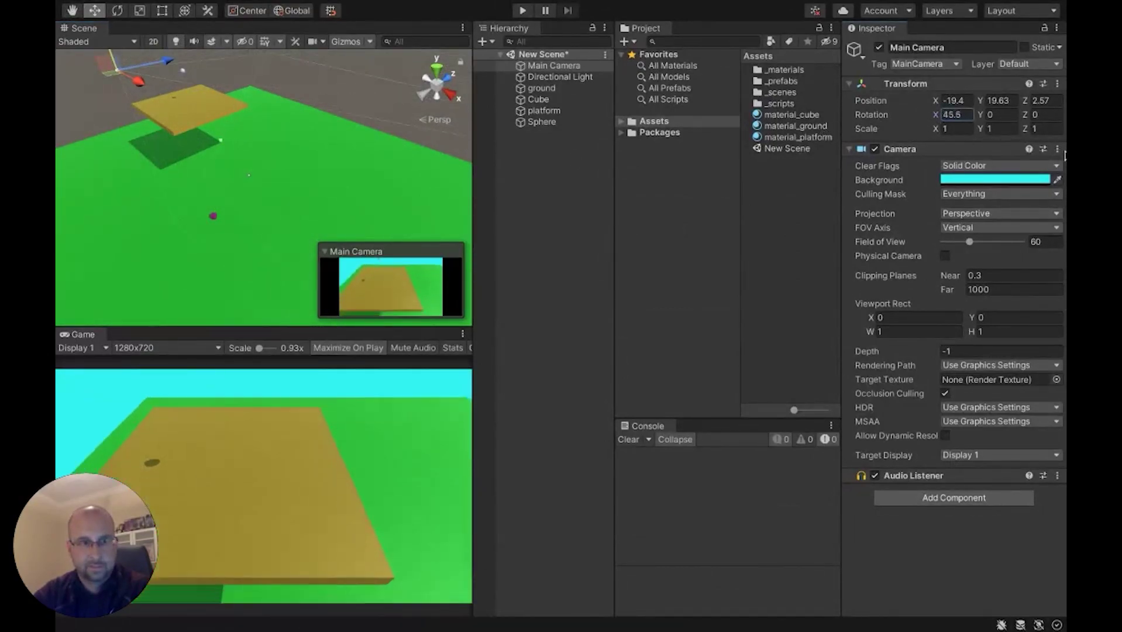
pyautogui.moveTo(1066, 156); pyautogui.dragTo(979, 154)
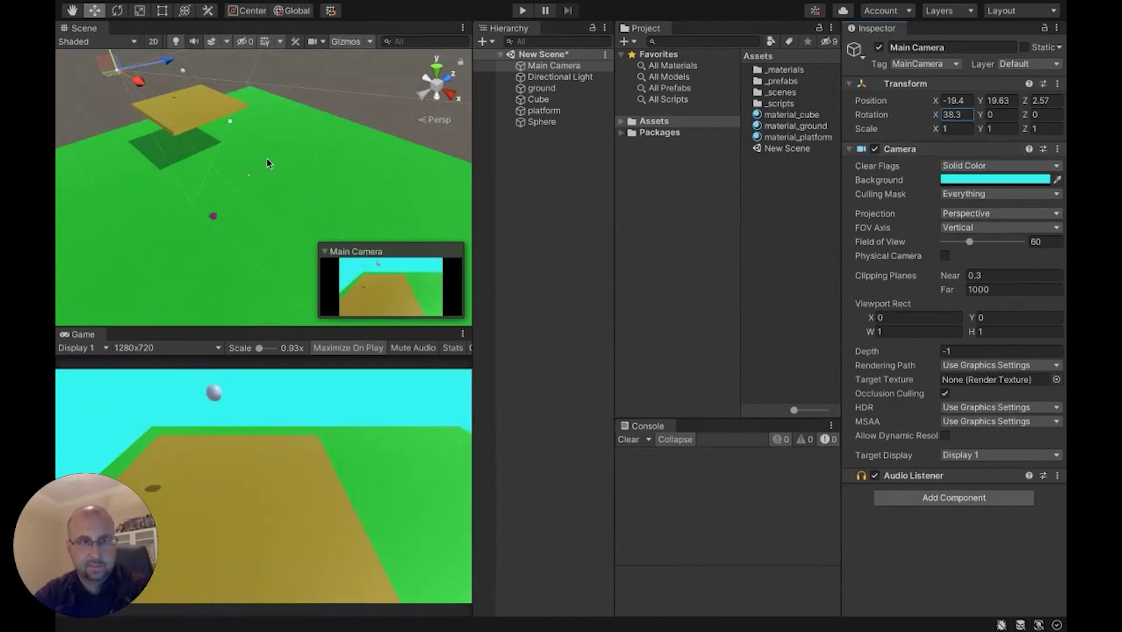
# Shift the Main Camera to about X -33.4 and set its Y rotation to about 43.5
pyautogui.moveTo(267, 159); pyautogui.dragTo(274, 161, button='right')
pyautogui.press('s')
pyautogui.moveTo(161, 105); pyautogui.dragTo(123, 103)
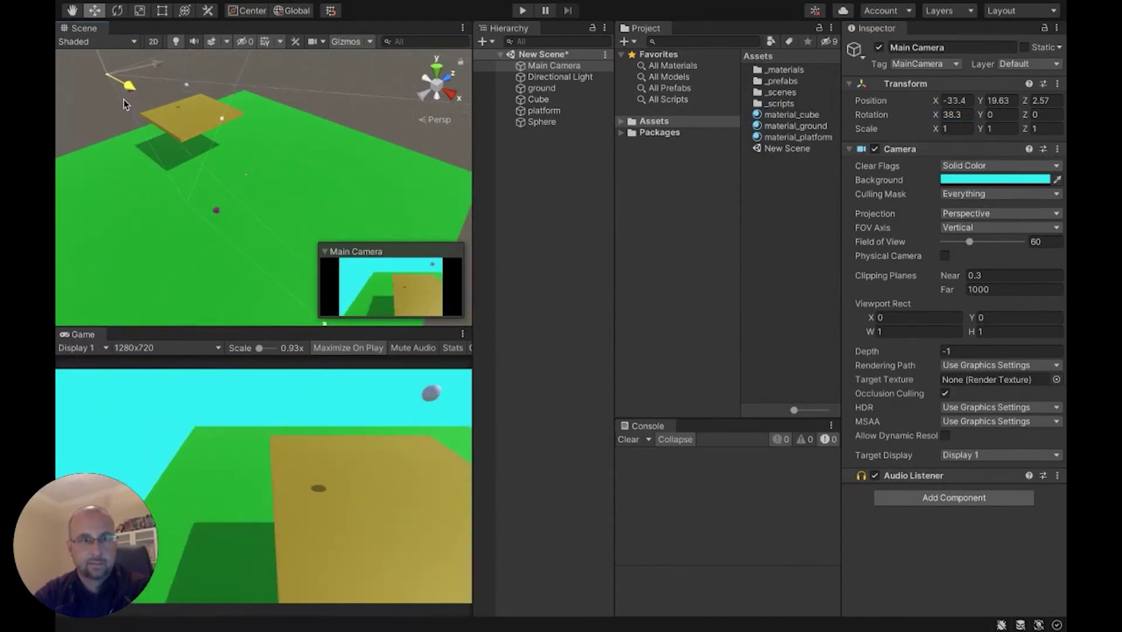
pyautogui.keyDown('alt'); pyautogui.moveTo(184, 145); pyautogui.dragTo(197, 146); pyautogui.keyUp('alt')
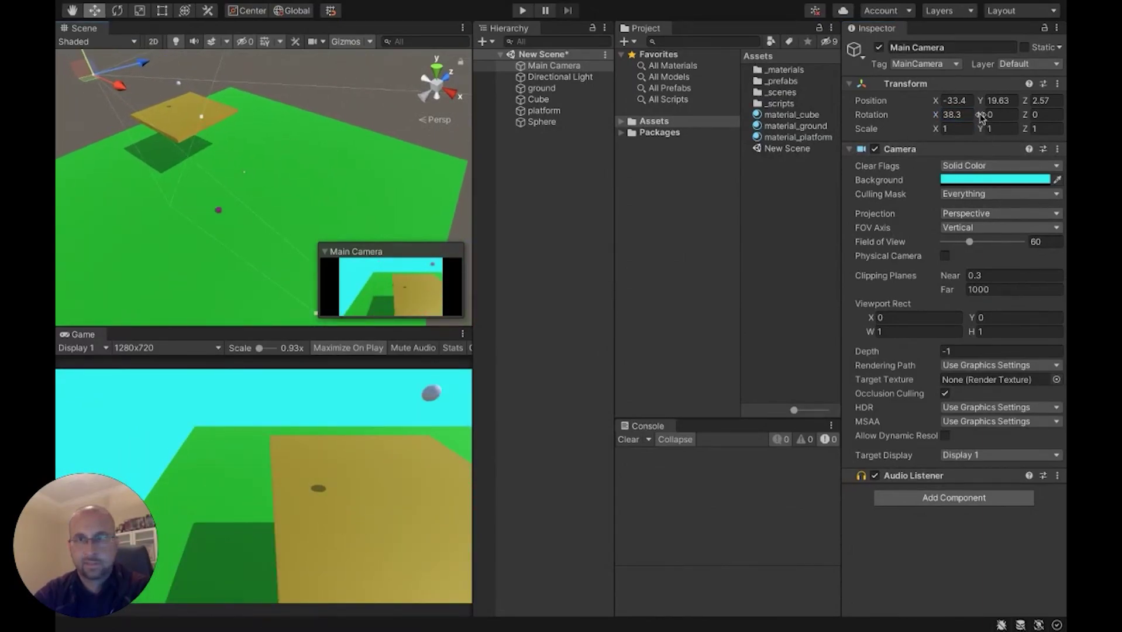
pyautogui.moveTo(982, 116); pyautogui.dragTo(1064, 157)
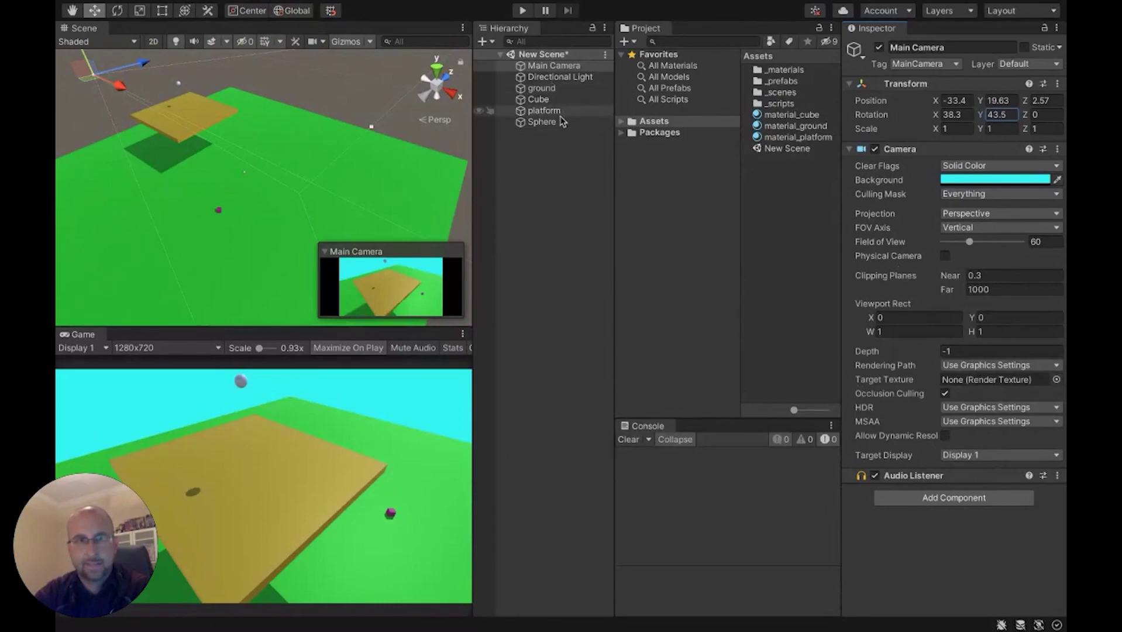
# Select the Sphere, then run the scene in play mode to check whether it moves, and stop it
pyautogui.click(542, 121)
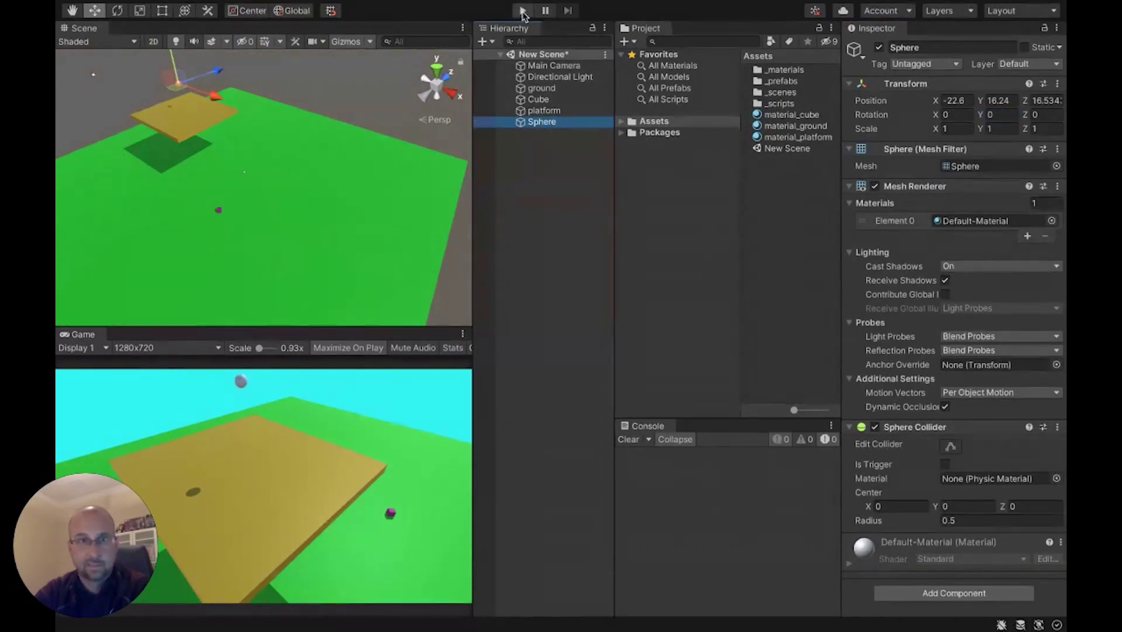
pyautogui.click(522, 11)
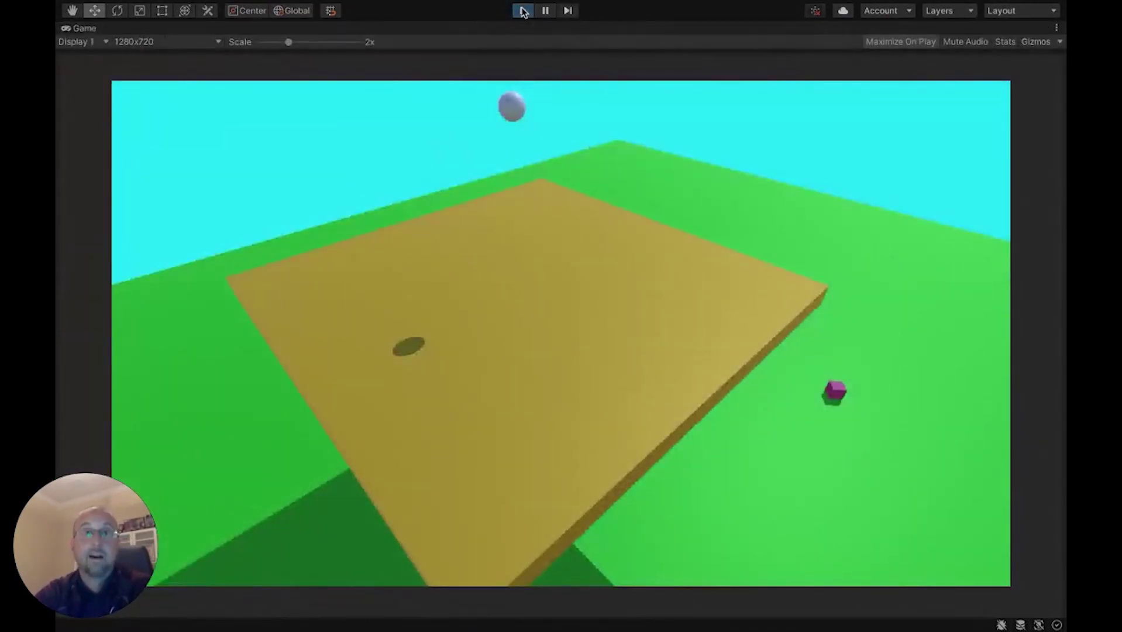
pyautogui.click(523, 11)
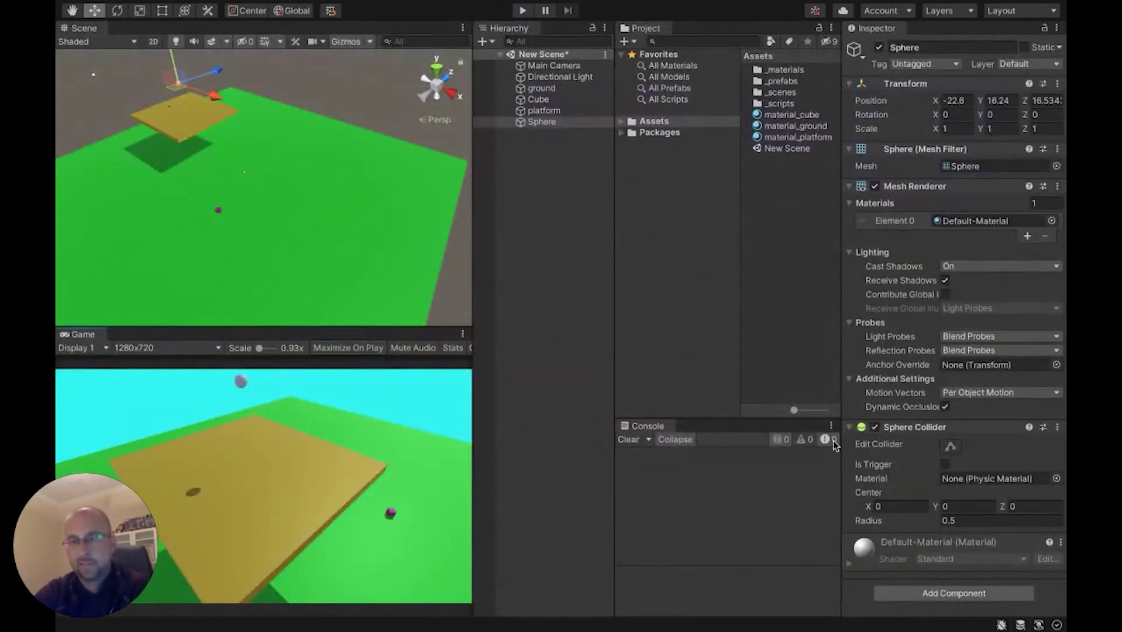
# Collapse the Sphere Collider settings and add a Rigidbody component to the Sphere
pyautogui.click(849, 428)
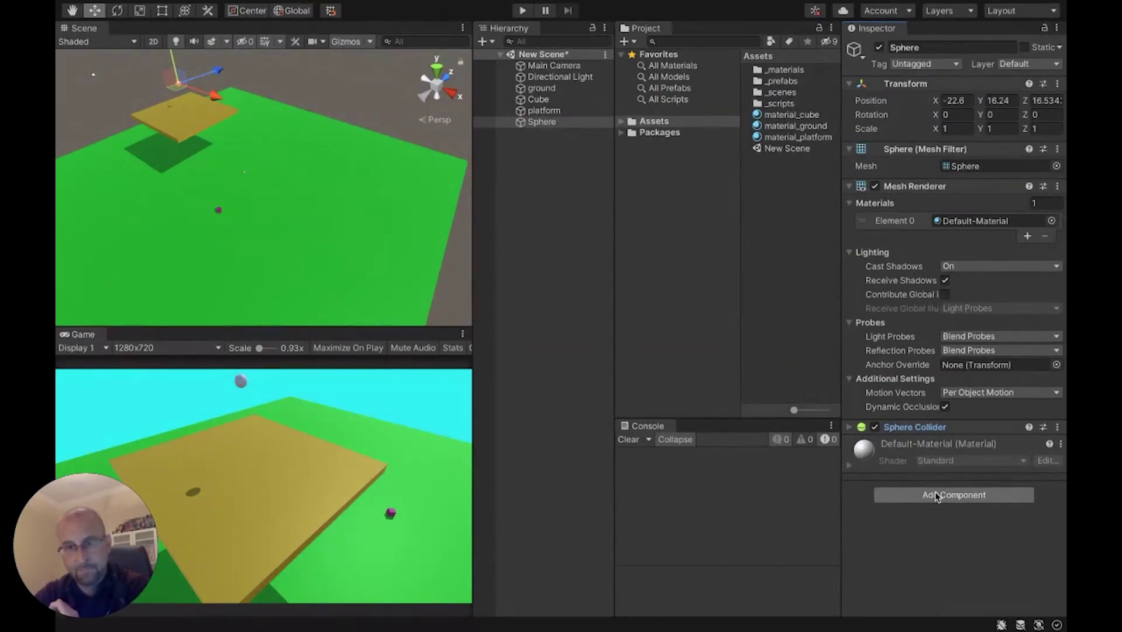
pyautogui.click(936, 495)
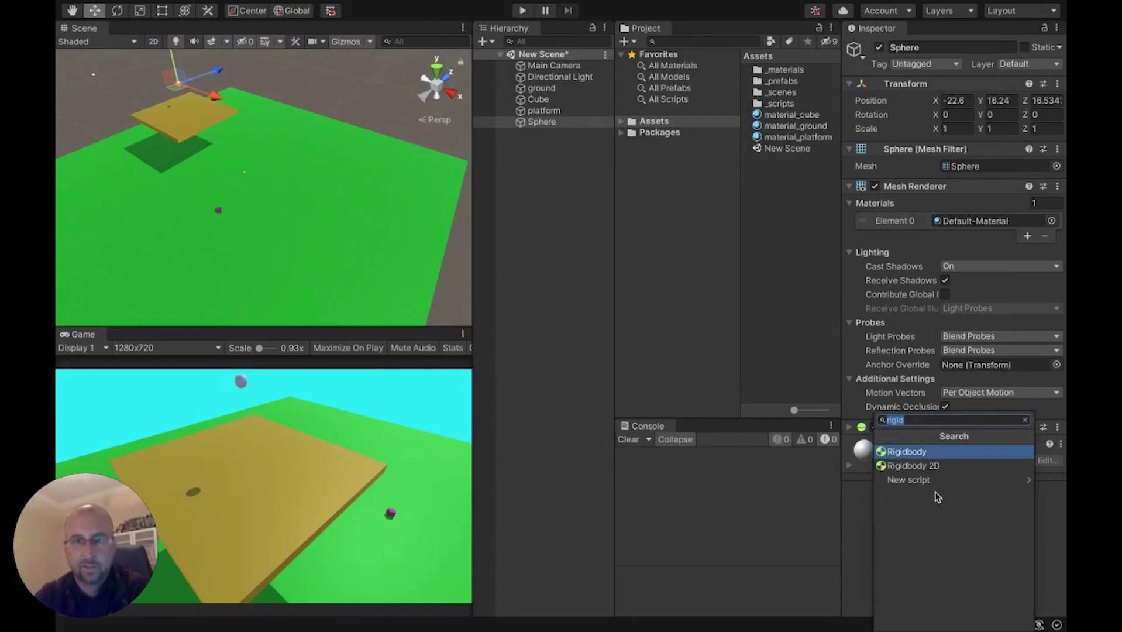
pyautogui.click(915, 458)
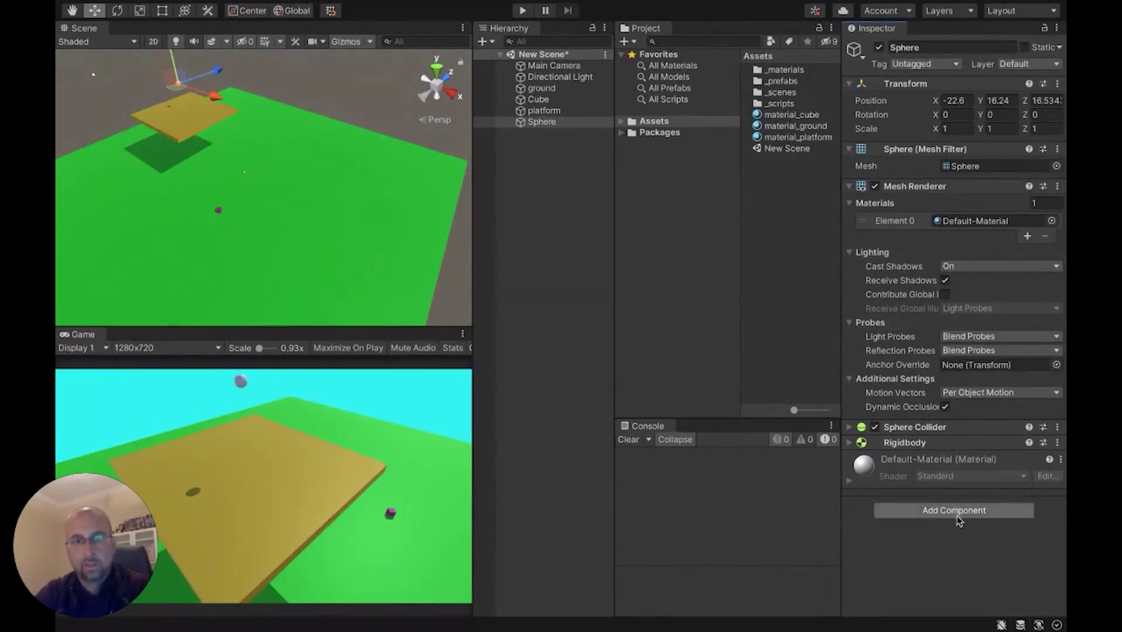
# Compare the components of the platform and the Sphere, then remove the Sphere's Rigidbody
pyautogui.click(549, 111)
pyautogui.click(550, 122)
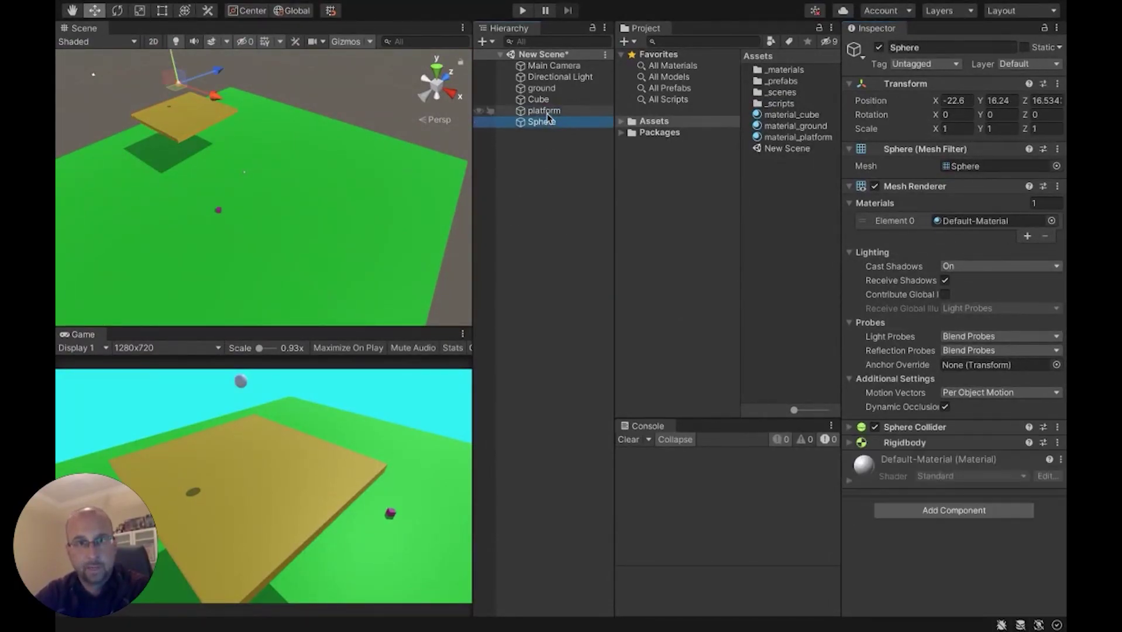
pyautogui.click(550, 112)
pyautogui.click(553, 121)
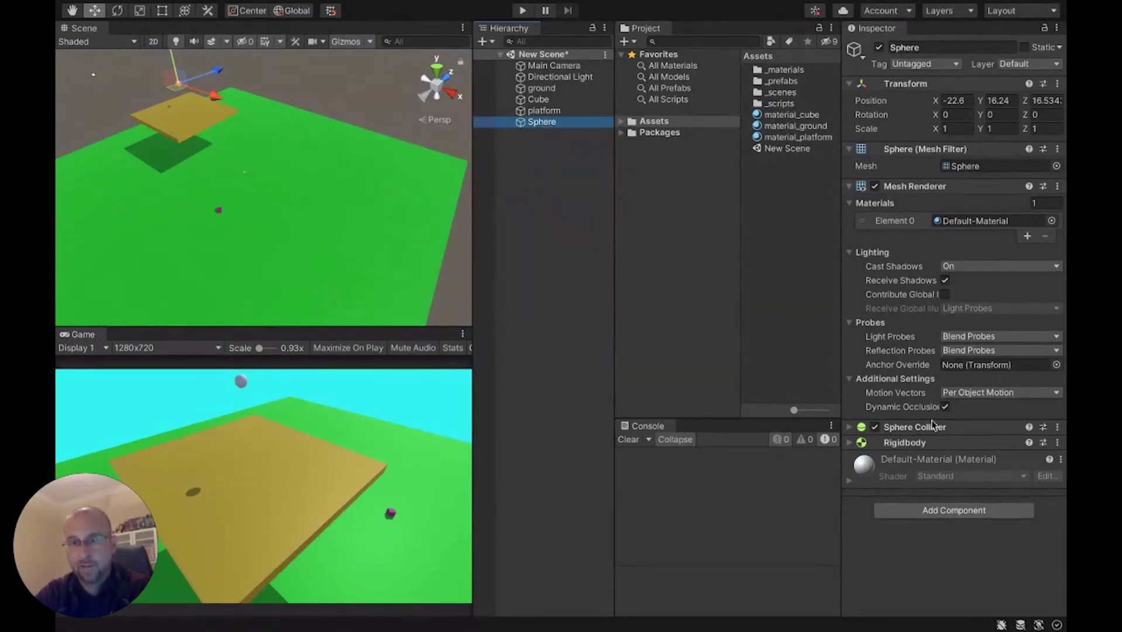
pyautogui.rightClick(902, 443)
pyautogui.click(907, 477)
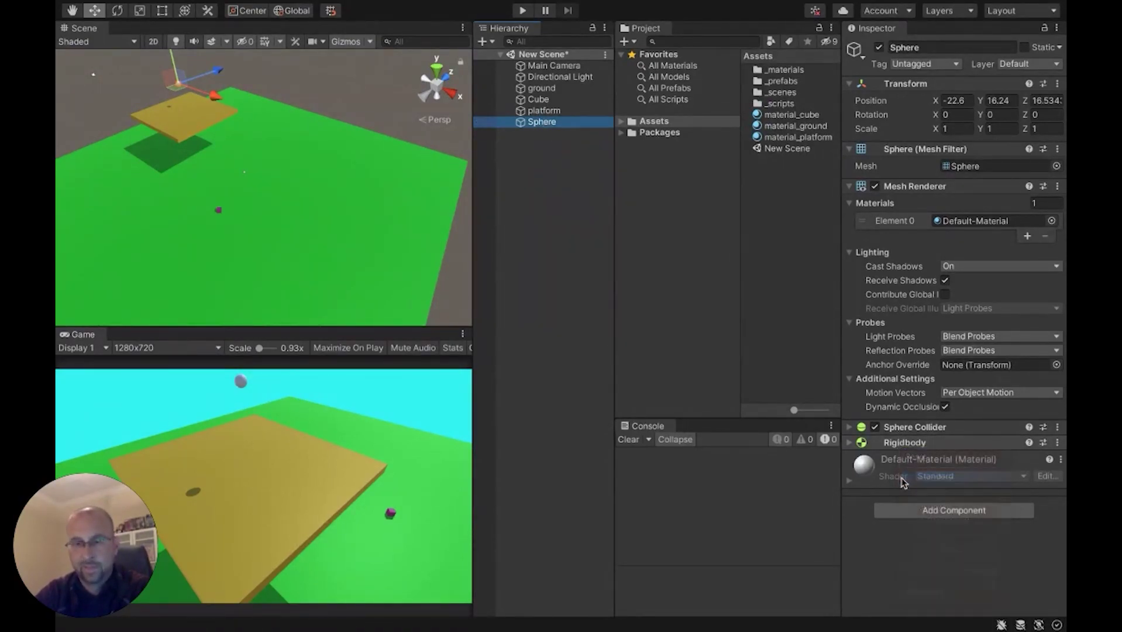
# Add a Rigidbody to the Sphere again by searching for "rig", and expand its settings
pyautogui.click(936, 494)
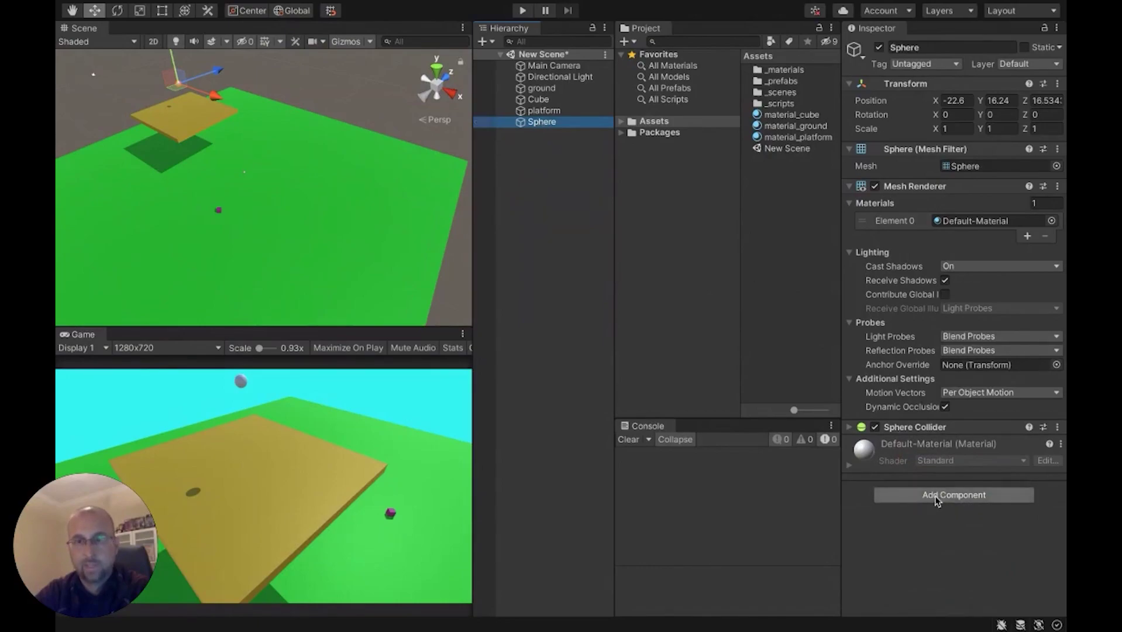
pyautogui.write('rig')
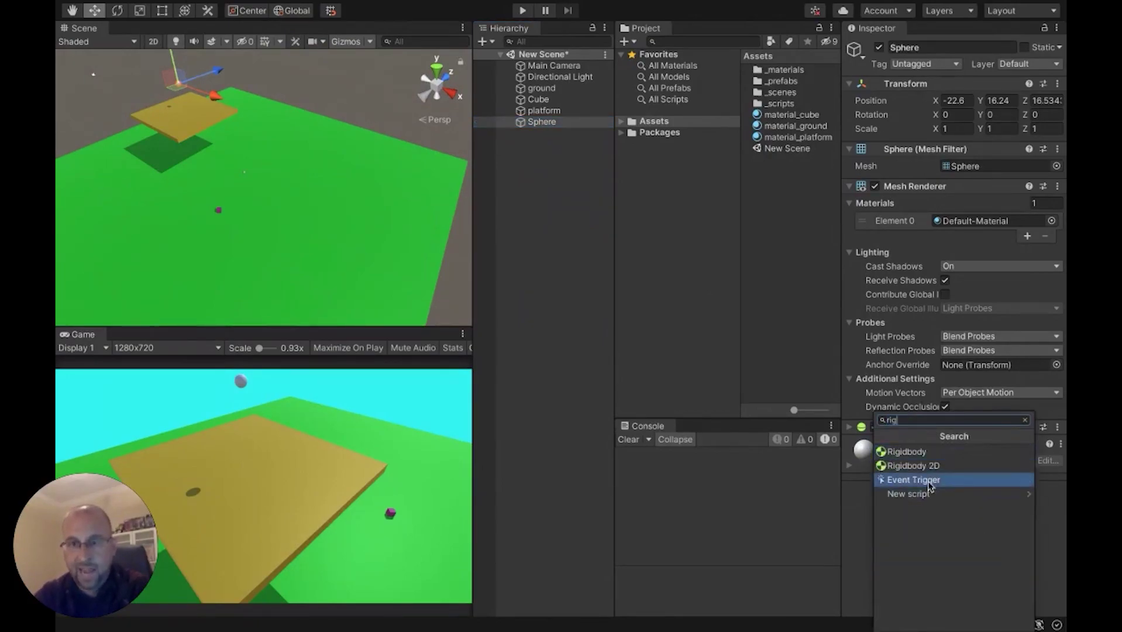
pyautogui.click(925, 453)
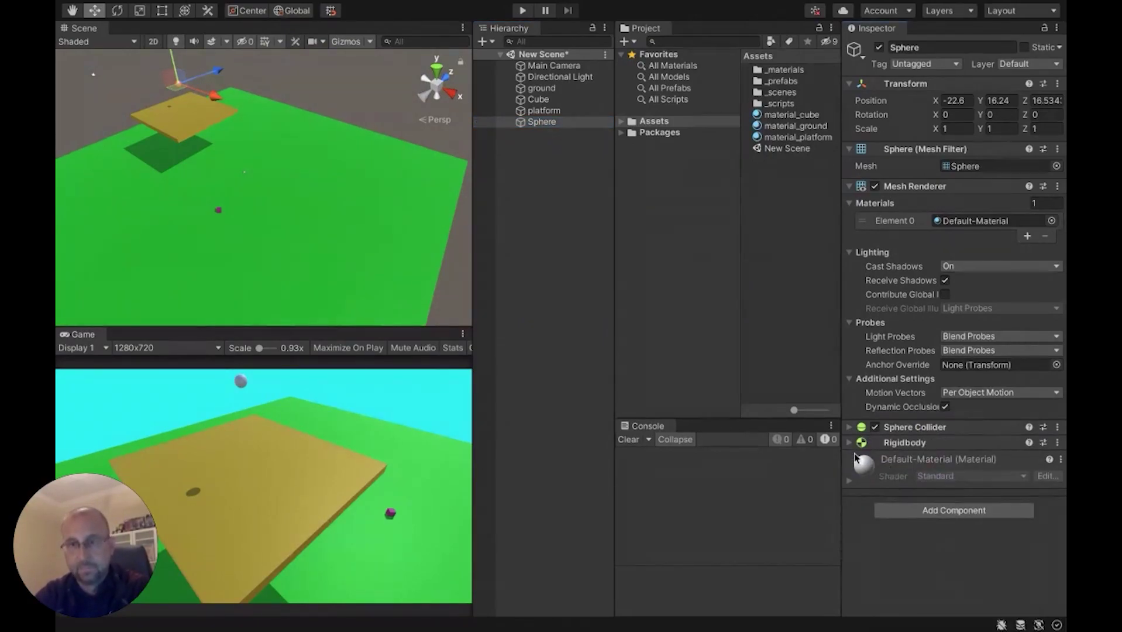
pyautogui.click(852, 445)
pyautogui.scroll(-3, 949, 428)
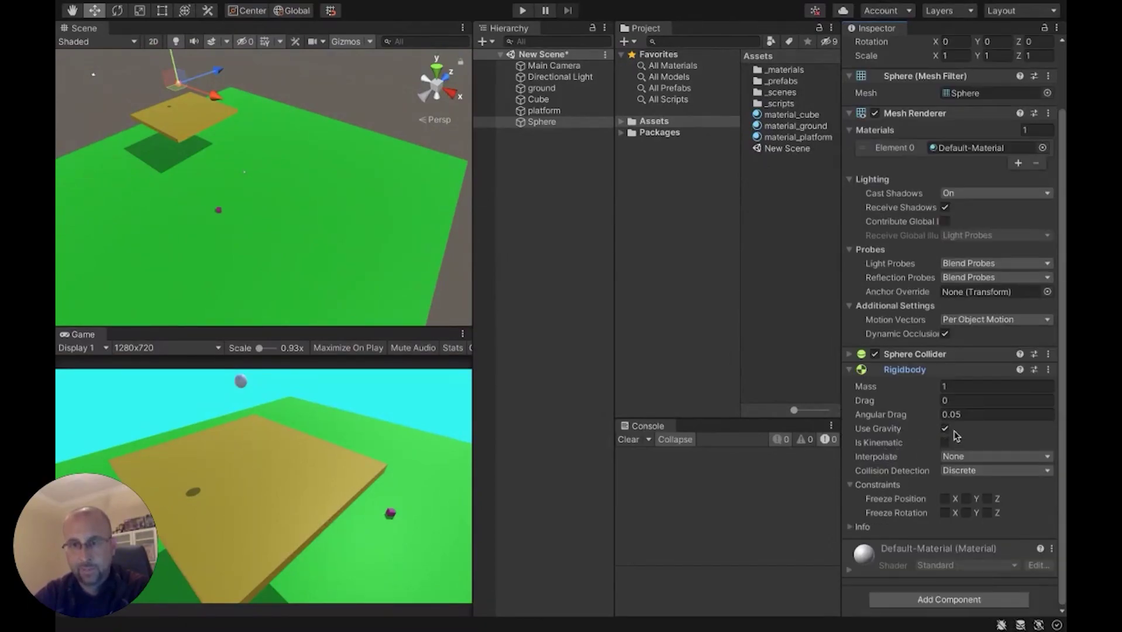
# Tilt the platform about its Z axis to a rotation of about -18.72
pyautogui.moveTo(391, 233); pyautogui.dragTo(343, 143, button='right')
pyautogui.scroll(3, 343, 171)
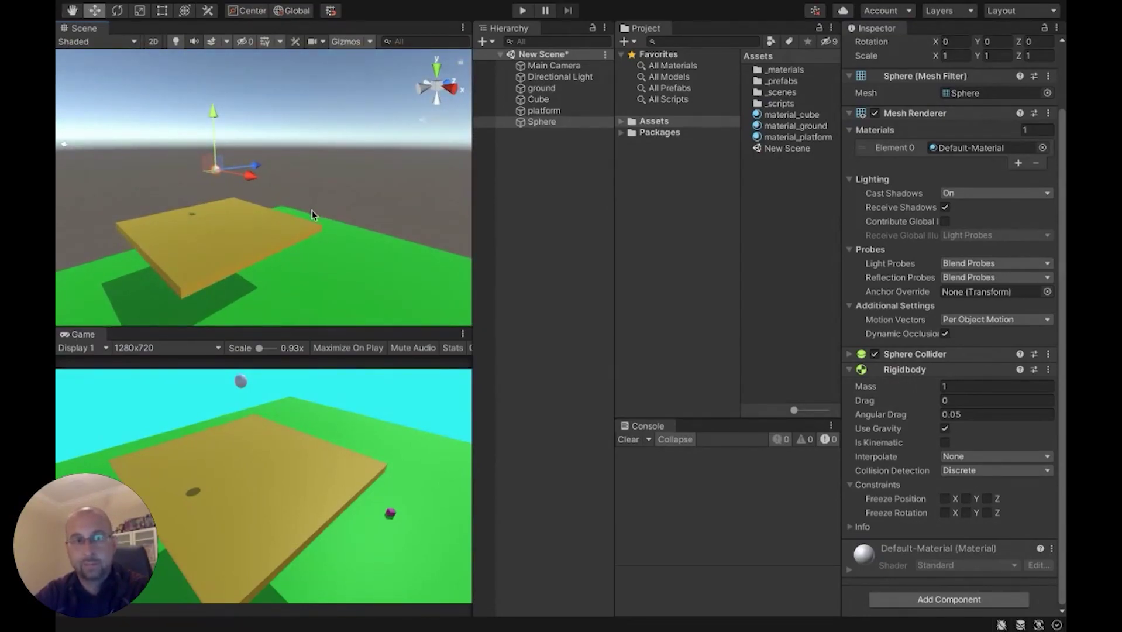
pyautogui.click(261, 228)
pyautogui.moveTo(269, 228); pyautogui.dragTo(360, 261, button='right')
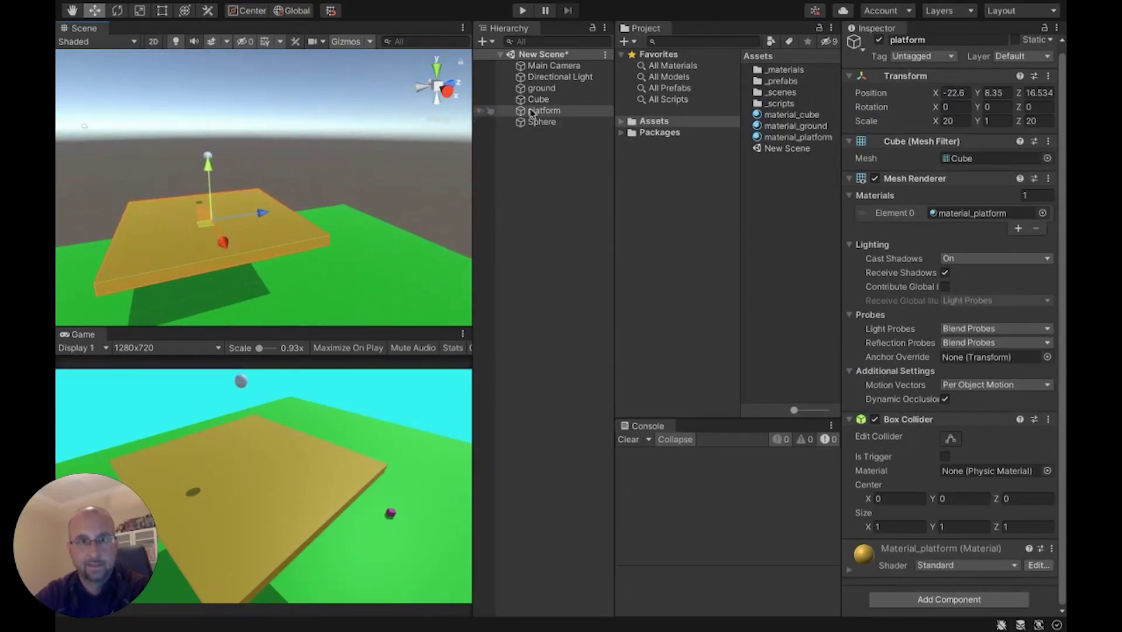
pyautogui.press('e')
pyautogui.moveTo(273, 197); pyautogui.dragTo(314, 203, button='middle')
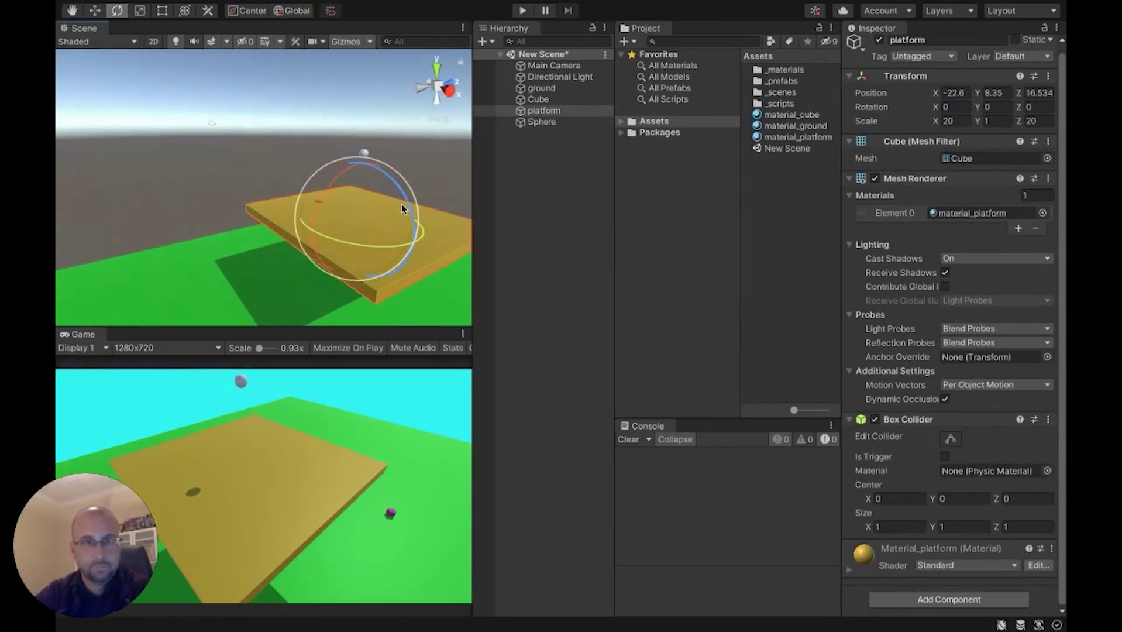
pyautogui.moveTo(322, 206); pyautogui.dragTo(335, 192)
pyautogui.press('super+z')
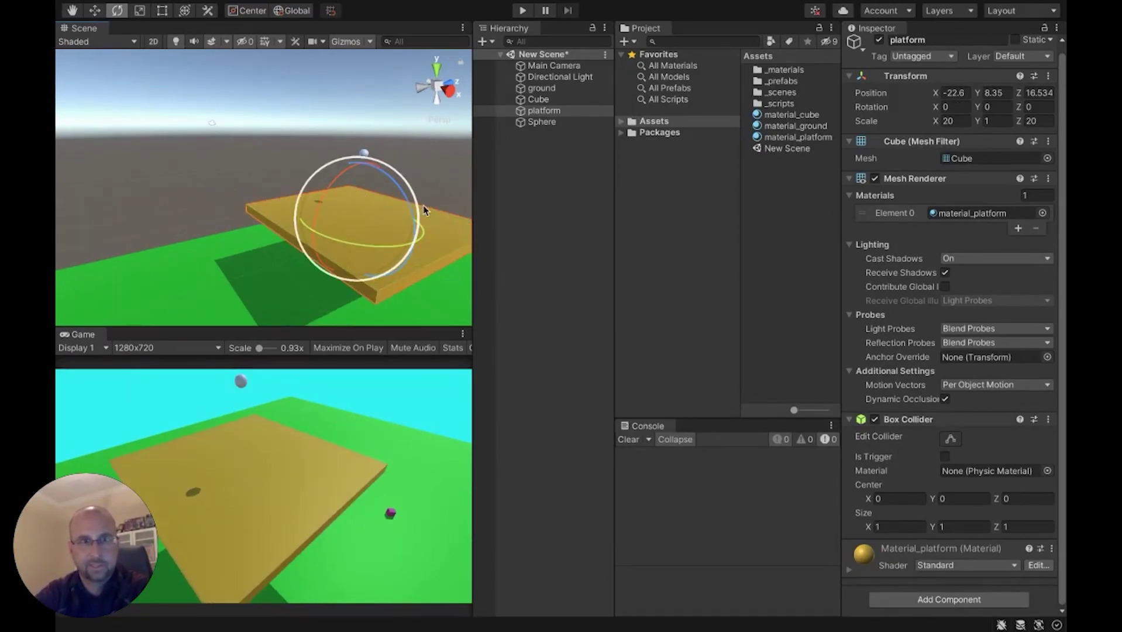
pyautogui.press('Up')
pyautogui.press('Right')
pyautogui.moveTo(336, 211); pyautogui.dragTo(355, 248)
# Tilt the ground about its X axis to a rotation of about -10.66
pyautogui.moveTo(355, 248); pyautogui.dragTo(354, 283, button='right')
pyautogui.press('s')
pyautogui.click(355, 287)
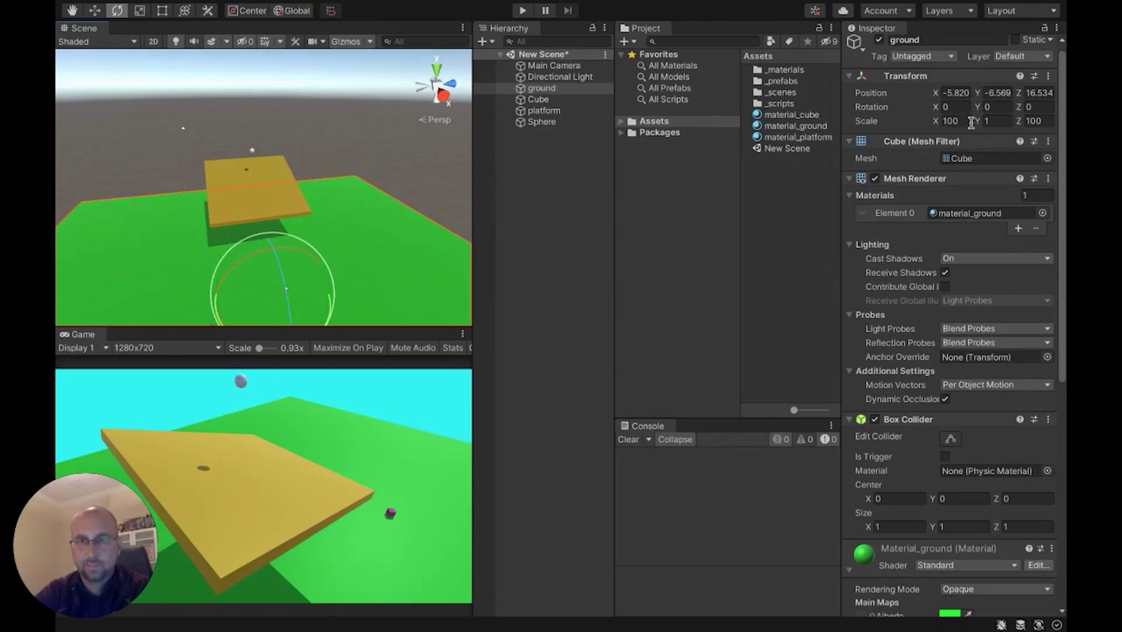
pyautogui.moveTo(976, 106); pyautogui.dragTo(787, 114)
pyautogui.hotkey('ctrl', 'z')
pyautogui.moveTo(937, 107); pyautogui.dragTo(682, 123)
pyautogui.keyDown('alt'); pyautogui.moveTo(241, 189); pyautogui.dragTo(456, 122); pyautogui.keyUp('alt')
pyautogui.keyDown('alt'); pyautogui.moveTo(358, 200); pyautogui.dragTo(413, 228); pyautogui.keyUp('alt')
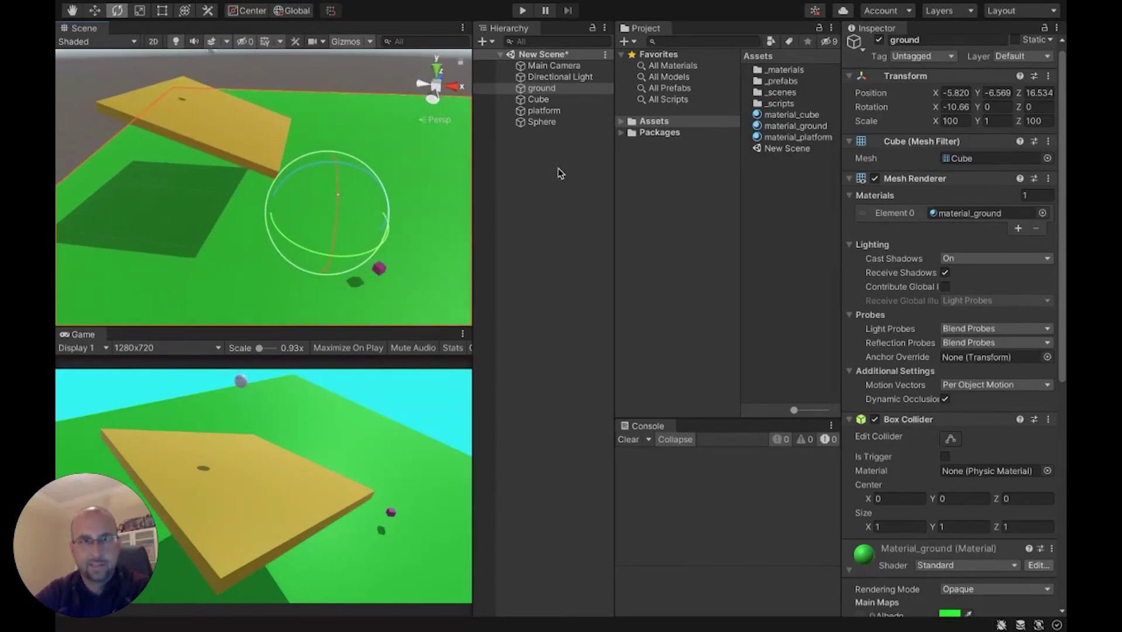
# Review the components of the Sphere, platform, Cube and ground one after another
pyautogui.click(543, 123)
pyautogui.click(543, 111)
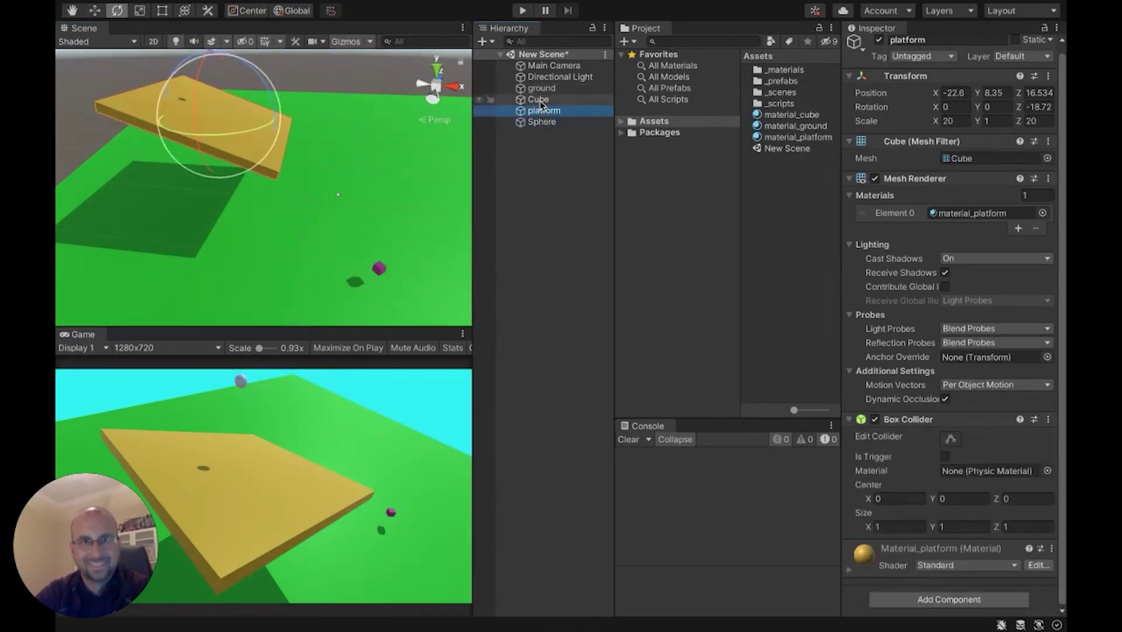
pyautogui.click(540, 101)
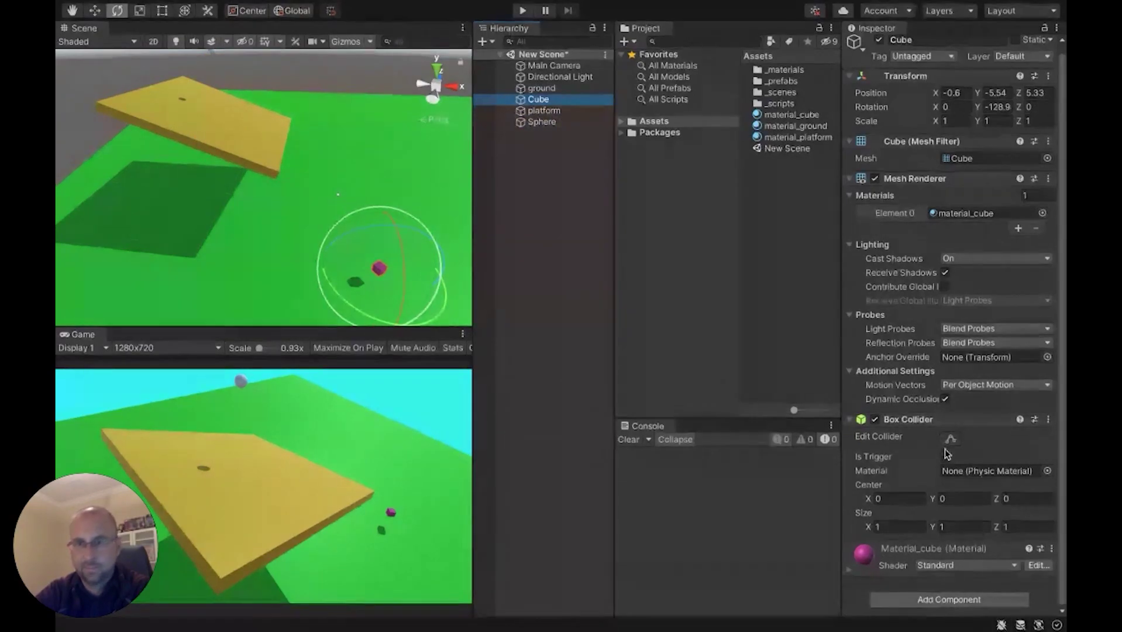
pyautogui.click(542, 88)
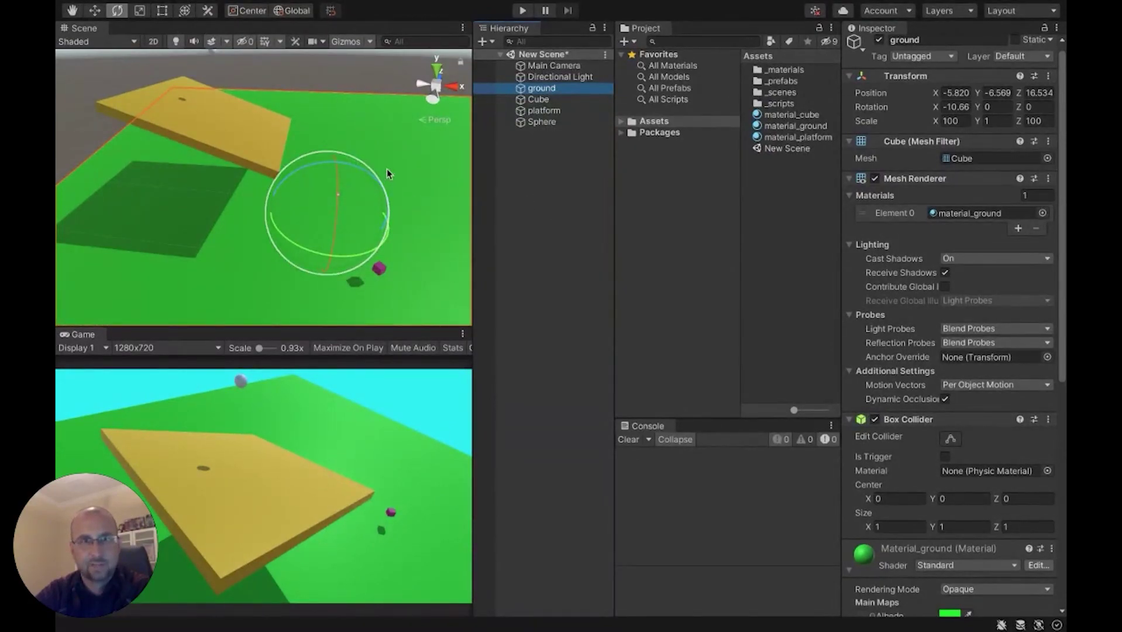
# Run the scene and follow the Sphere with the scene view as it rolls off the platform toward the cube
pyautogui.moveTo(388, 171); pyautogui.dragTo(369, 138, button='right')
pyautogui.scroll(-5, 263, 187)
pyautogui.moveTo(234, 187); pyautogui.dragTo(229, 170, button='right')
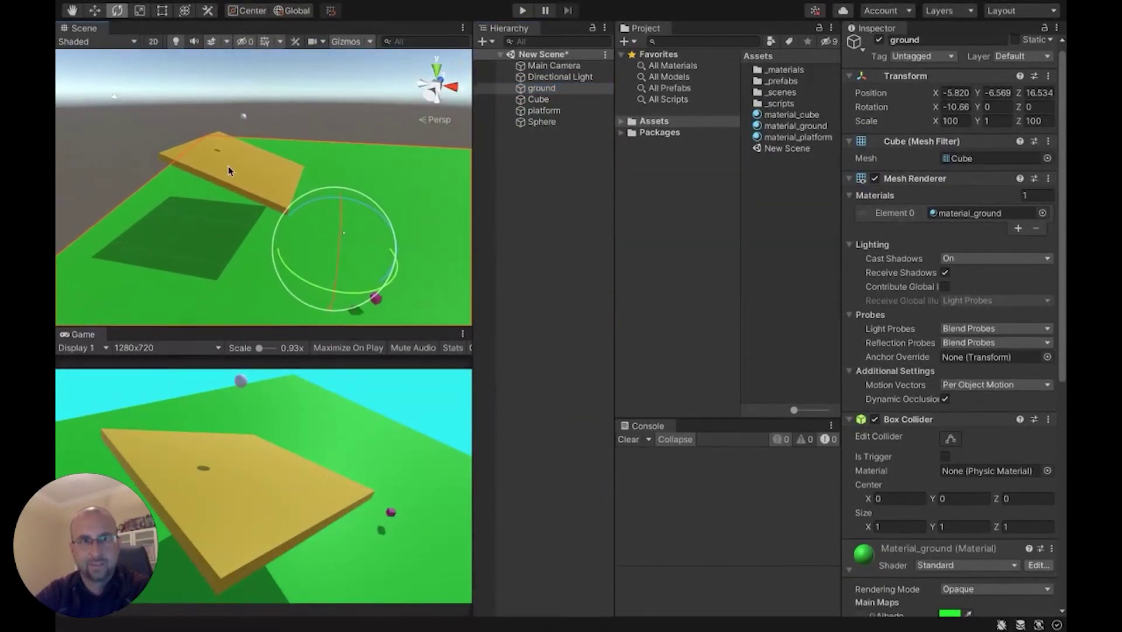
pyautogui.click(523, 11)
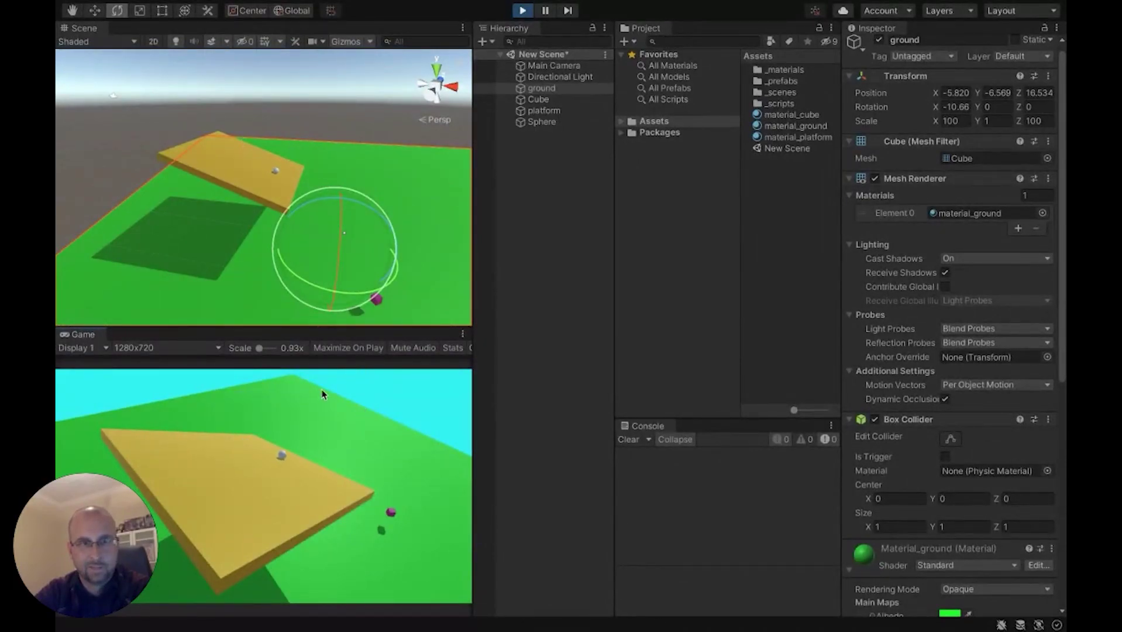
pyautogui.press('w')
pyautogui.moveTo(303, 298); pyautogui.dragTo(521, 350, button='right')
pyautogui.press('s')
pyautogui.press('w')
pyautogui.press('s')
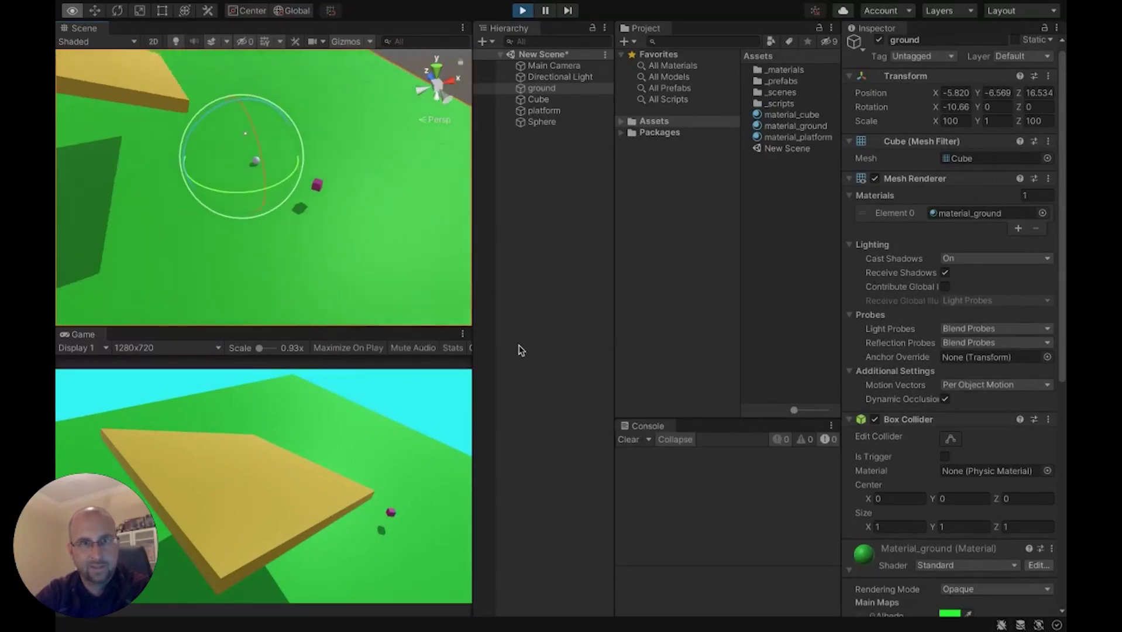
# Follow the Sphere toward the ground's edge, stop the simulation and switch to the Concepts presentation slide
pyautogui.click(539, 237)
pyautogui.moveTo(410, 239); pyautogui.dragTo(361, 252, button='right')
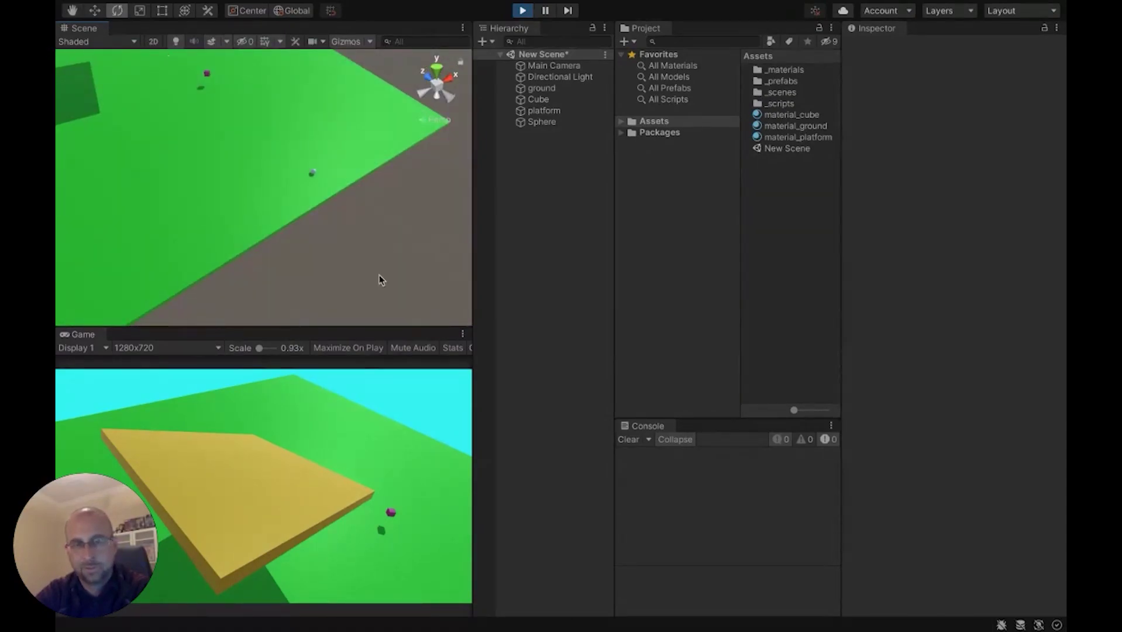
pyautogui.keyDown('alt'); pyautogui.moveTo(301, 215); pyautogui.dragTo(76, 82); pyautogui.keyUp('alt')
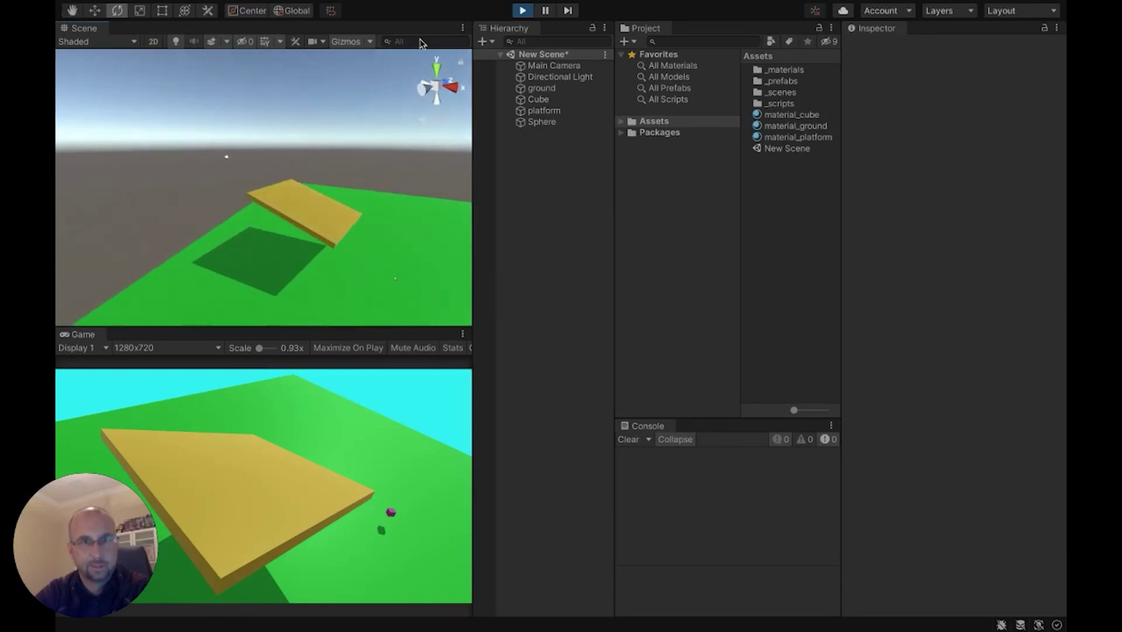
pyautogui.click(522, 11)
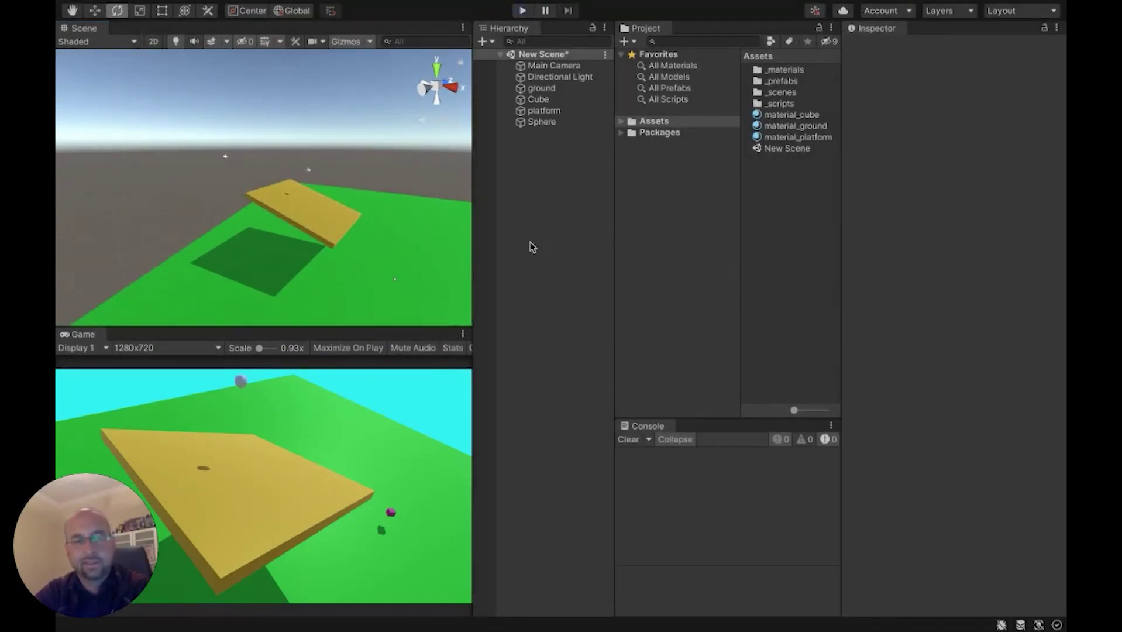
pyautogui.hotkey('ctrl', 'Right')
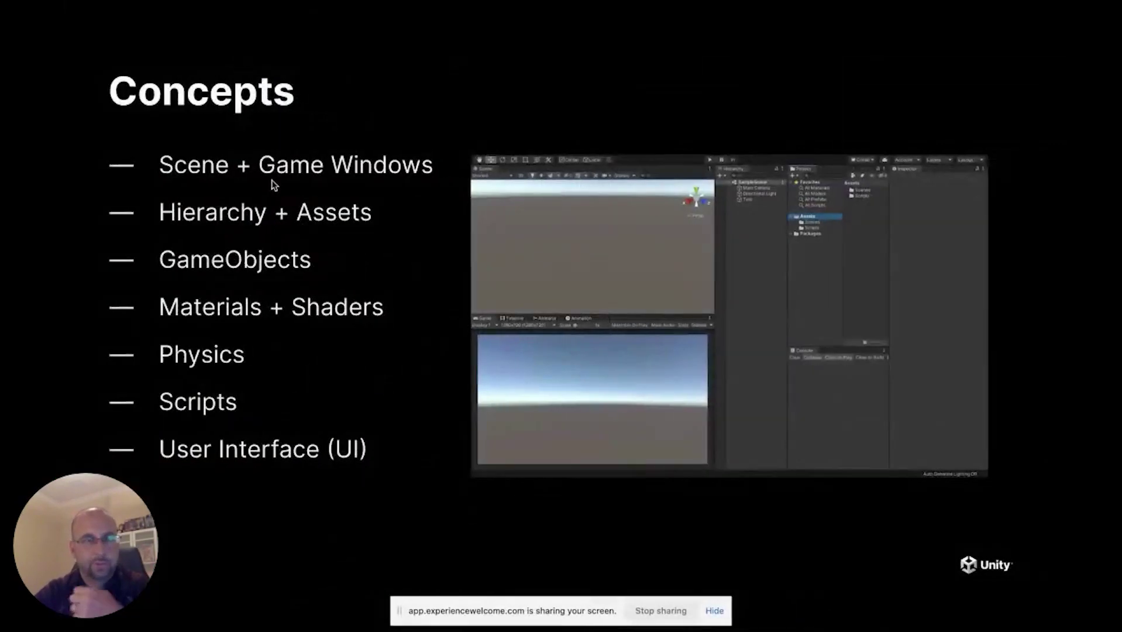
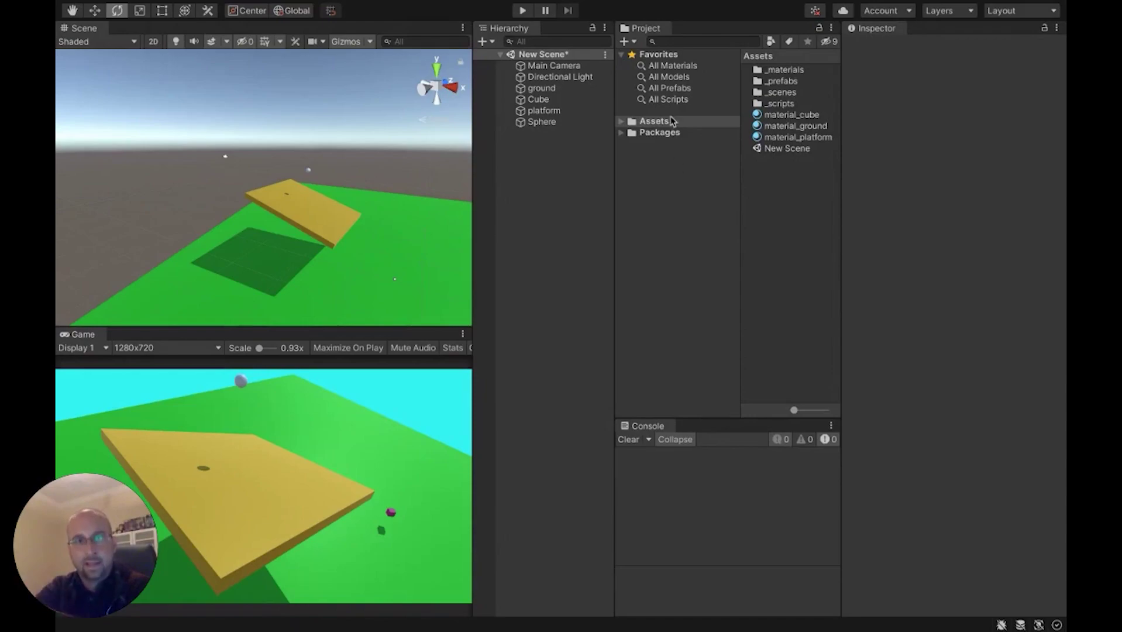
# Open scene_rainDrops from the _scenes folder in Assets without saving the changes to New Scene
pyautogui.click(621, 122)
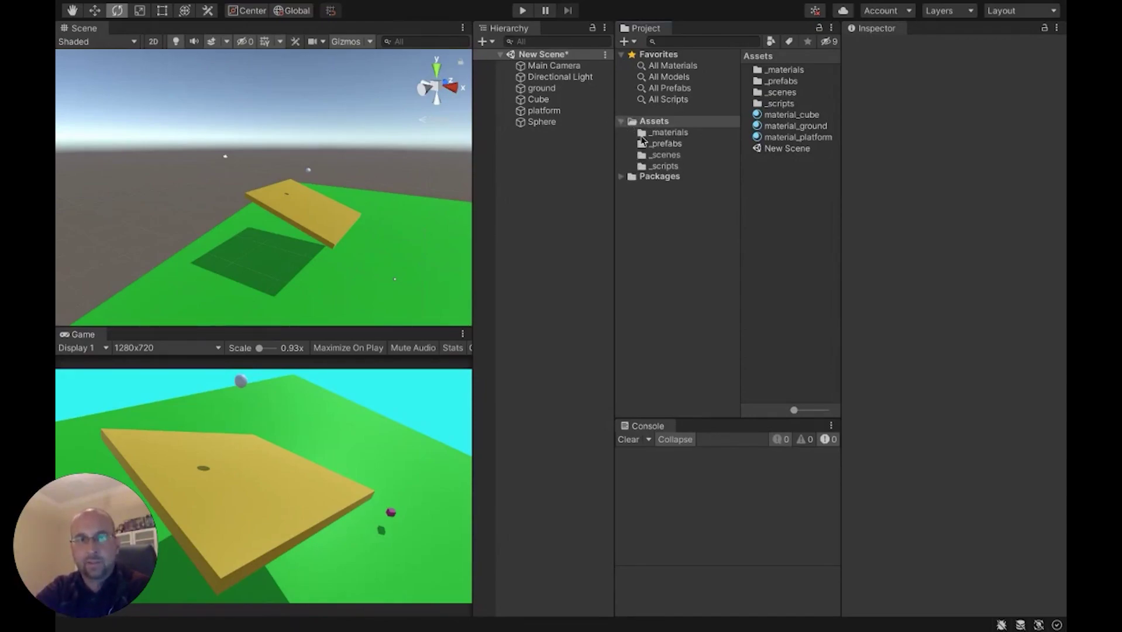
pyautogui.click(666, 155)
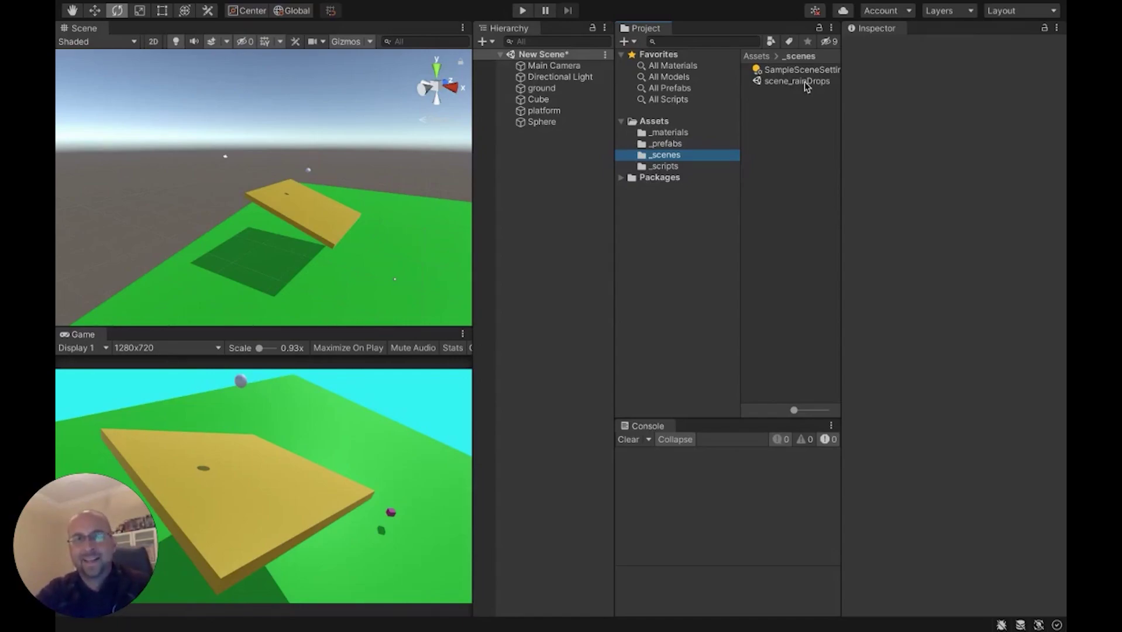
pyautogui.doubleClick(797, 81)
pyautogui.click(573, 292)
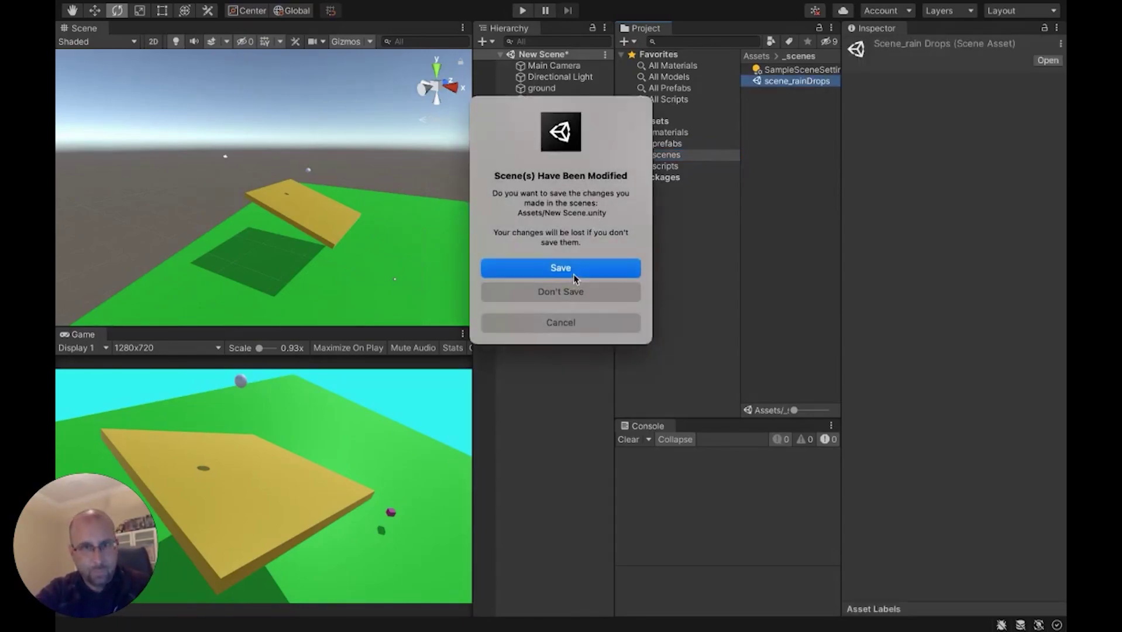
# Move the Main Camera back along its Z axis and tilt it slightly downward to frame more of the fence
pyautogui.keyDown('alt'); pyautogui.moveTo(337, 189); pyautogui.dragTo(531, 221); pyautogui.keyUp('alt')
pyautogui.press('e')
pyautogui.click(155, 220)
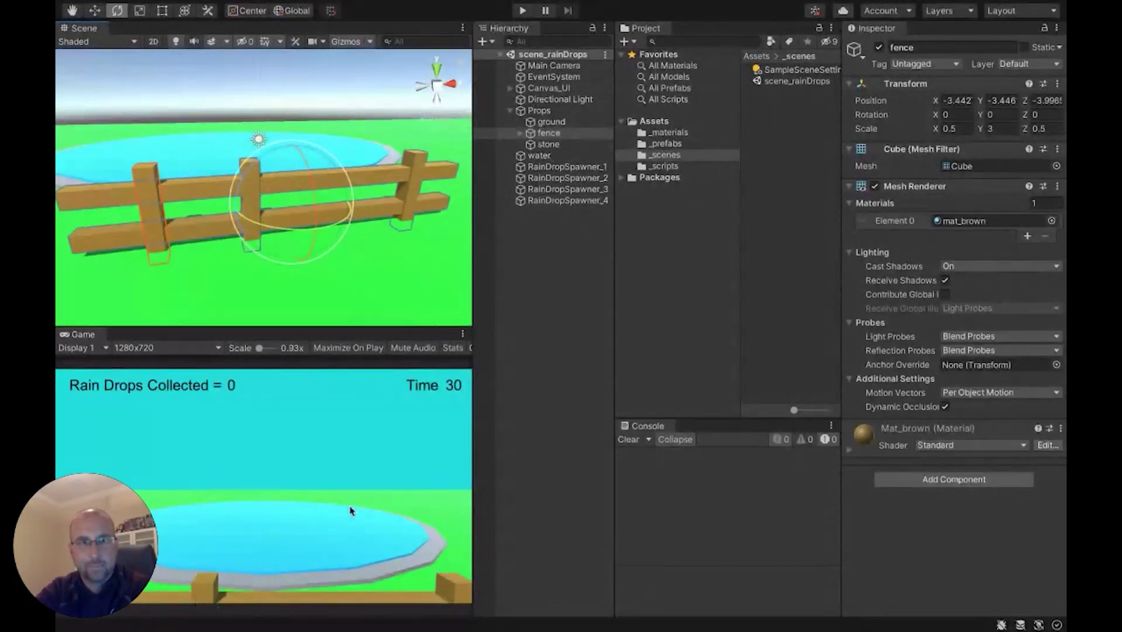
pyautogui.click(552, 67)
pyautogui.moveTo(277, 235); pyautogui.dragTo(279, 191, button='right')
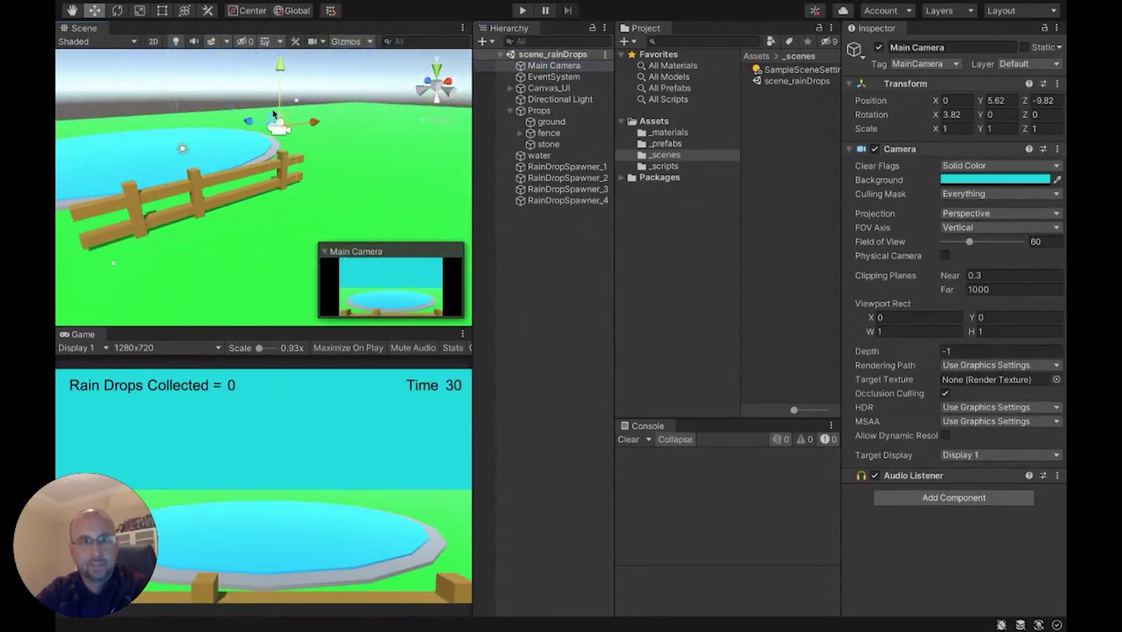
pyautogui.moveTo(249, 122); pyautogui.dragTo(274, 125)
pyautogui.moveTo(935, 115); pyautogui.dragTo(1030, 159)
pyautogui.moveTo(272, 125)
pyautogui.mouseDown()
pyautogui.moveTo(262, 124)
pyautogui.moveTo(265, 164)
pyautogui.moveTo(263, 105)
pyautogui.moveTo(288, 110)
pyautogui.mouseUp()
pyautogui.click(536, 233)
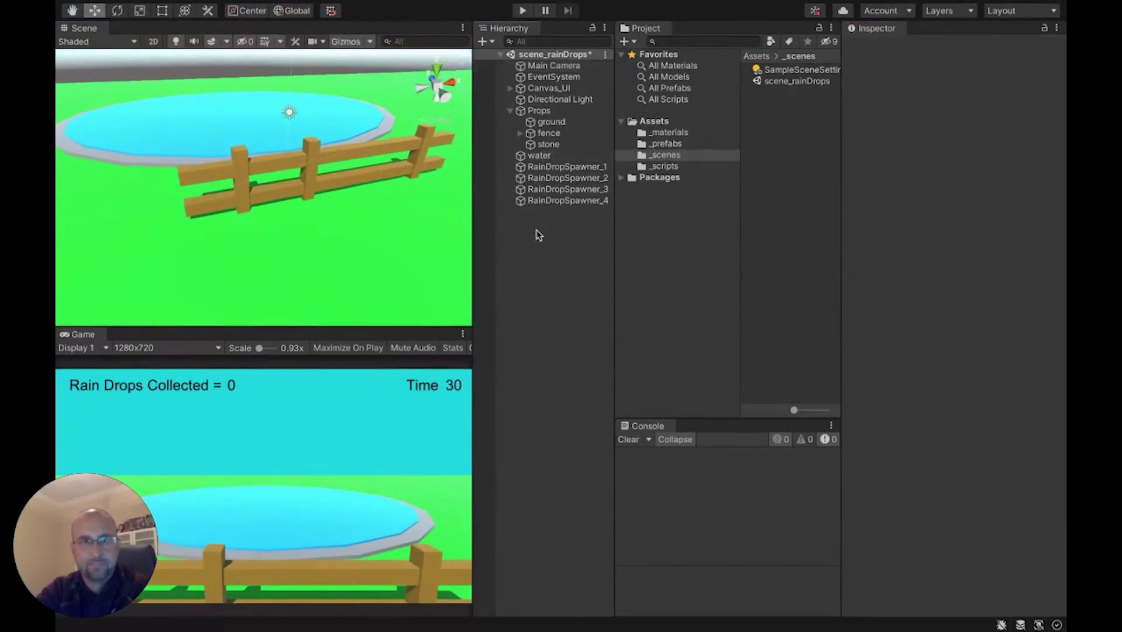
# Create a 3D Cube in the scene and make it a child of the fence object under Props
pyautogui.rightClick(531, 245)
pyautogui.click(304, 207)
pyautogui.moveTo(397, 209); pyautogui.dragTo(323, 211, button='right')
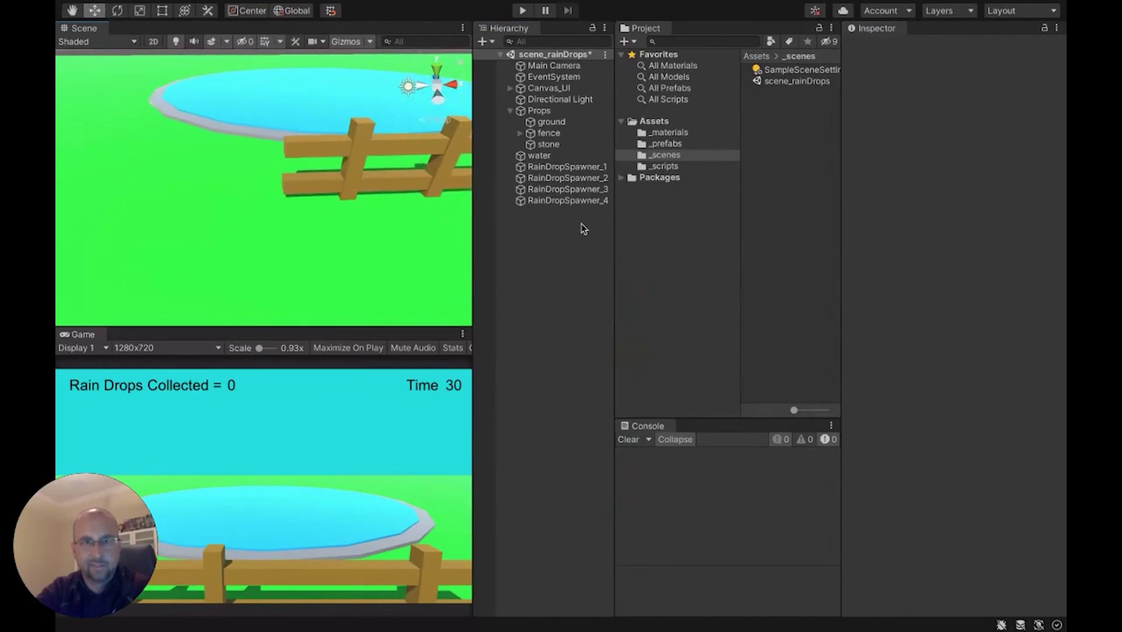
pyautogui.click(361, 169)
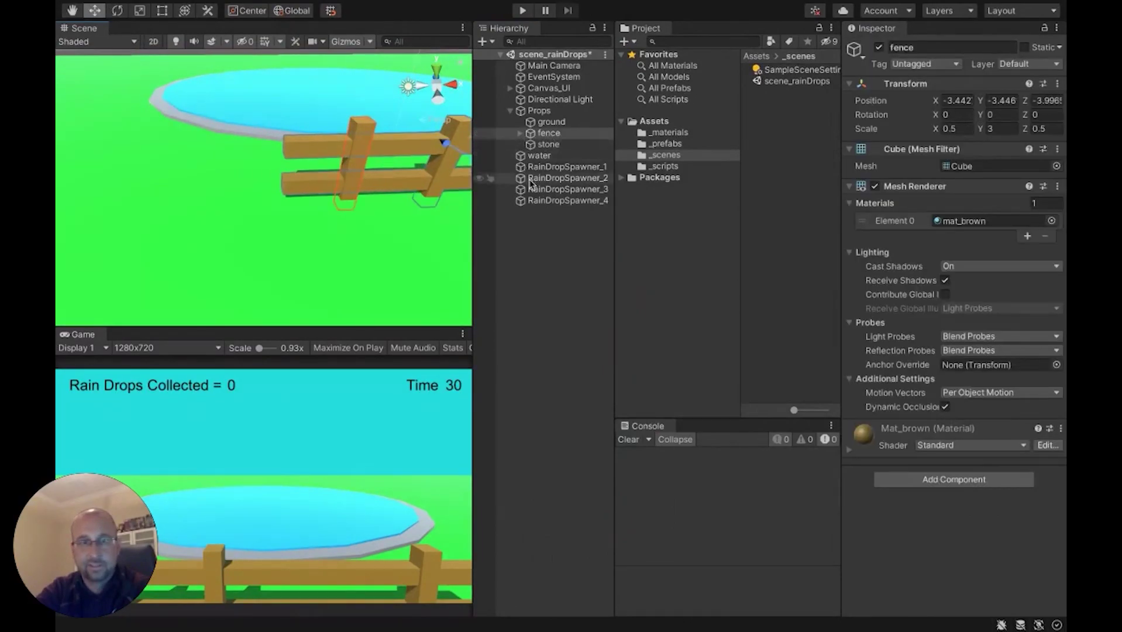
pyautogui.click(544, 263)
pyautogui.rightClick(544, 263)
pyautogui.moveTo(586, 457)
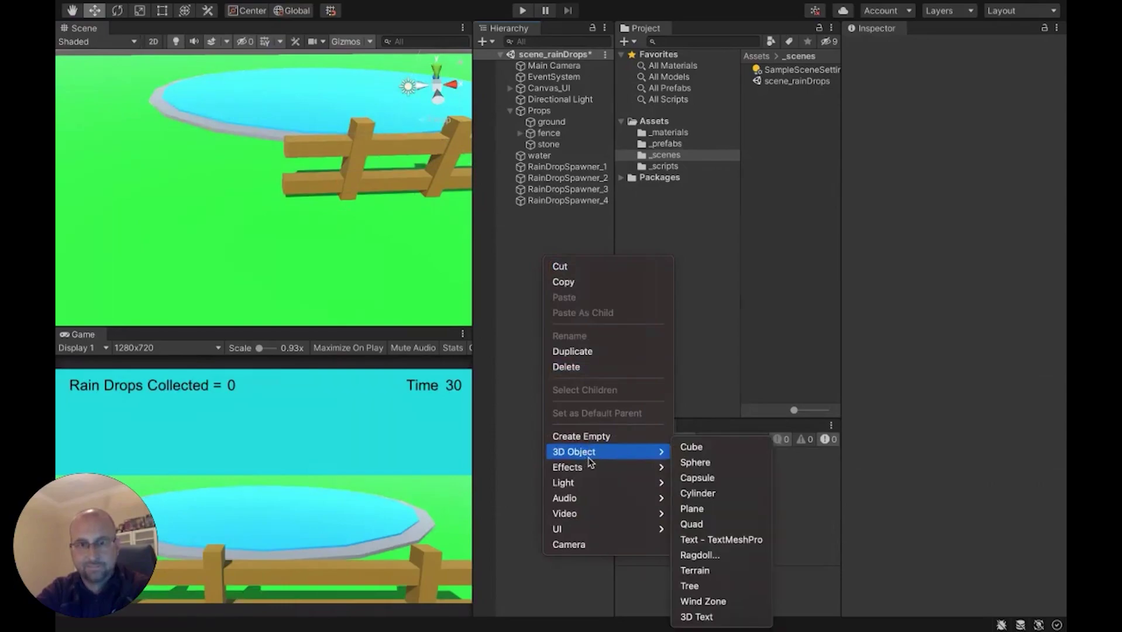
pyautogui.click(691, 446)
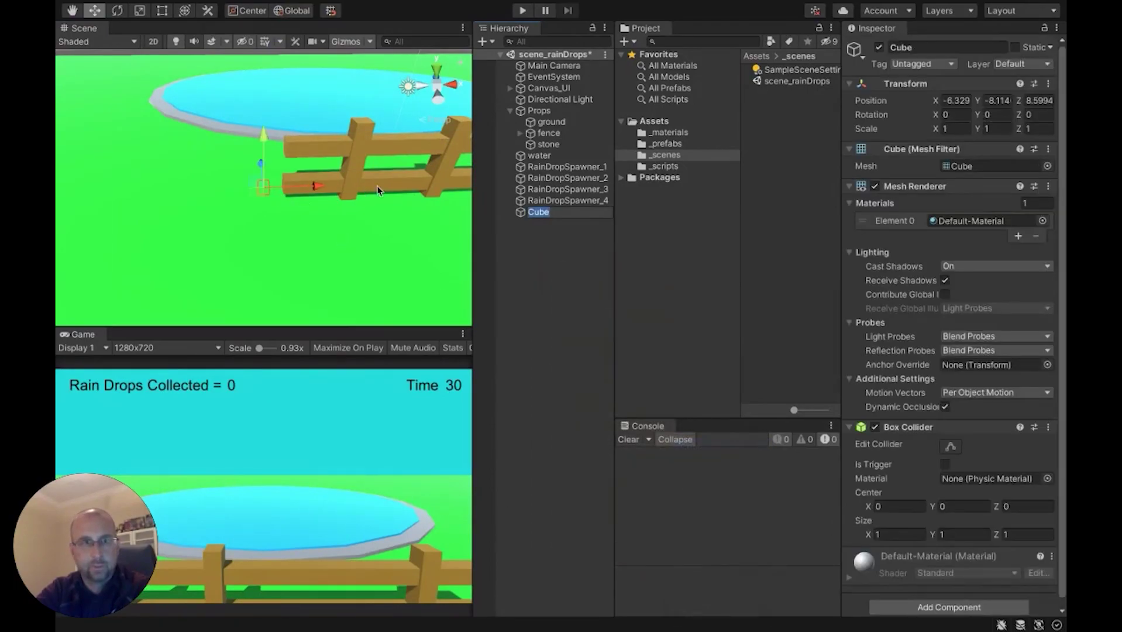
pyautogui.click(510, 224)
pyautogui.moveTo(523, 213); pyautogui.dragTo(546, 134)
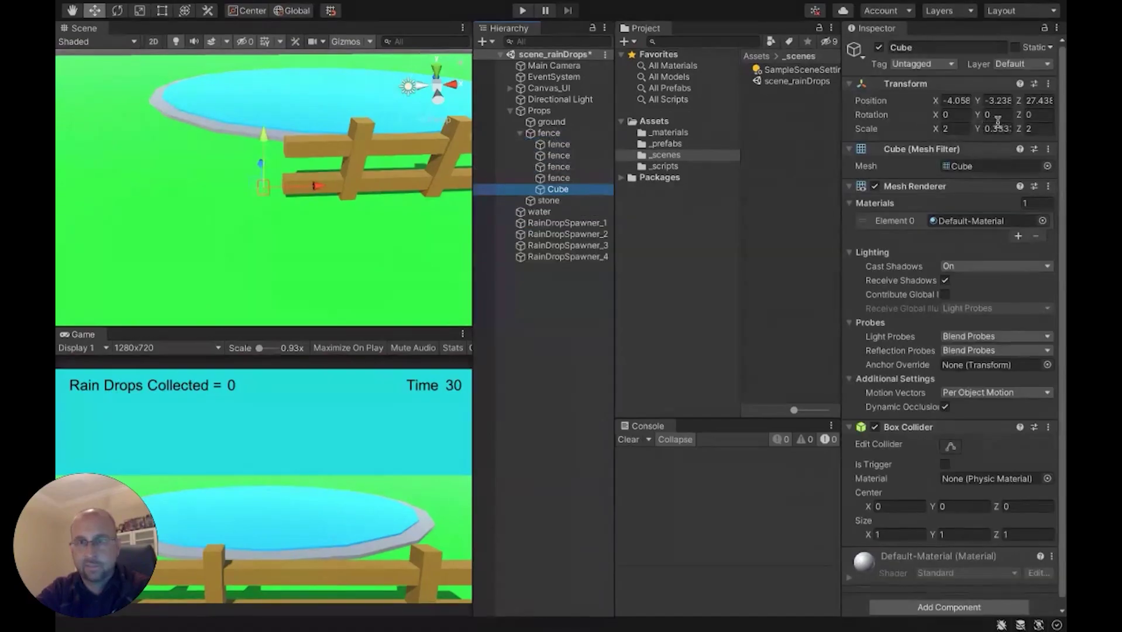
# Set the Cube's local position to 0, 0, 0 so it sits on the parent fence post
pyautogui.click(965, 100)
pyautogui.write('0')
pyautogui.press('Tab')
pyautogui.write('0')
pyautogui.press('Tab')
pyautogui.write('0')
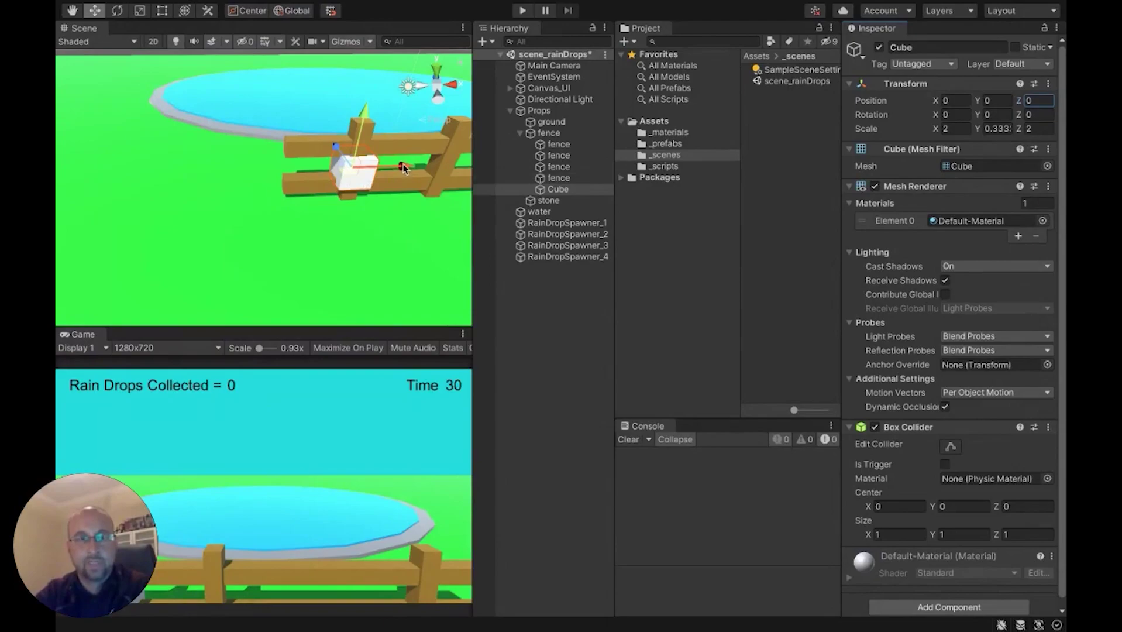
# Apply mat_brown from the _materials folder to the Cube
pyautogui.moveTo(389, 172); pyautogui.dragTo(430, 187, button='right')
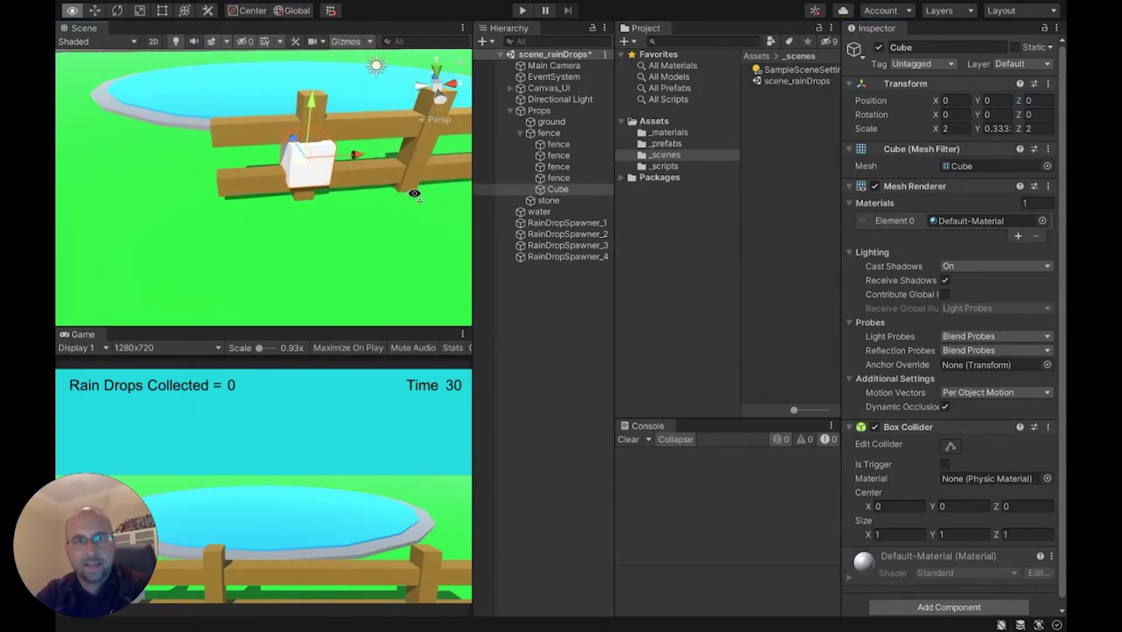
pyautogui.click(673, 133)
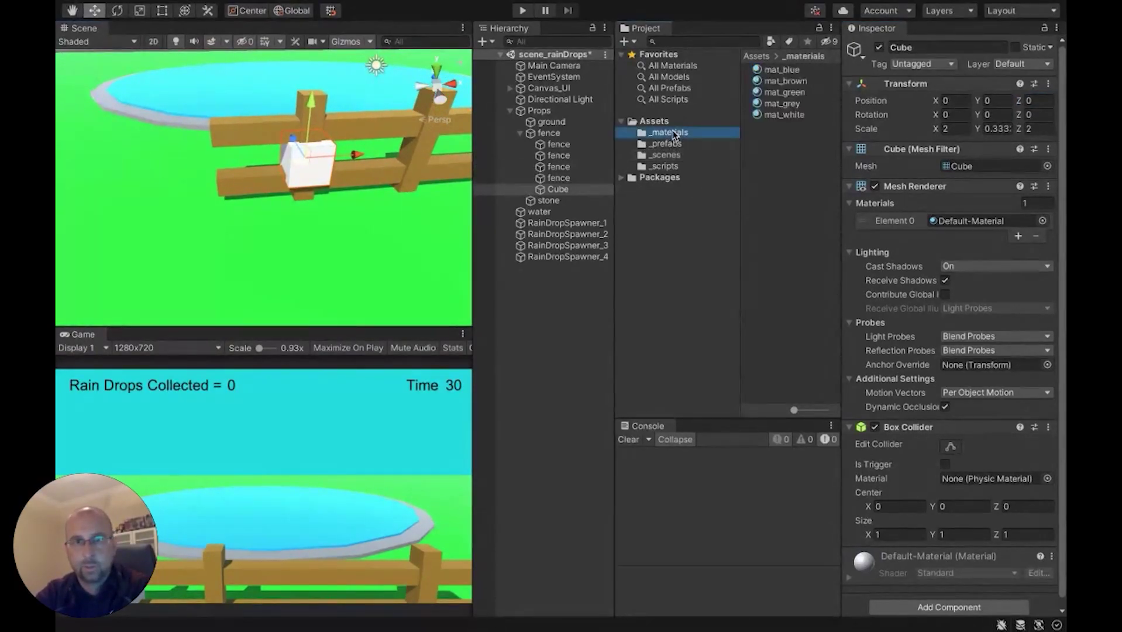
pyautogui.moveTo(779, 81); pyautogui.dragTo(983, 220)
# Move the Cube along X to about -4.41, beside the fence's end, and stretch its Y scale to 1.27
pyautogui.moveTo(354, 156); pyautogui.dragTo(263, 177)
pyautogui.moveTo(263, 177); pyautogui.dragTo(368, 189, button='right')
pyautogui.scroll(5, 372, 190)
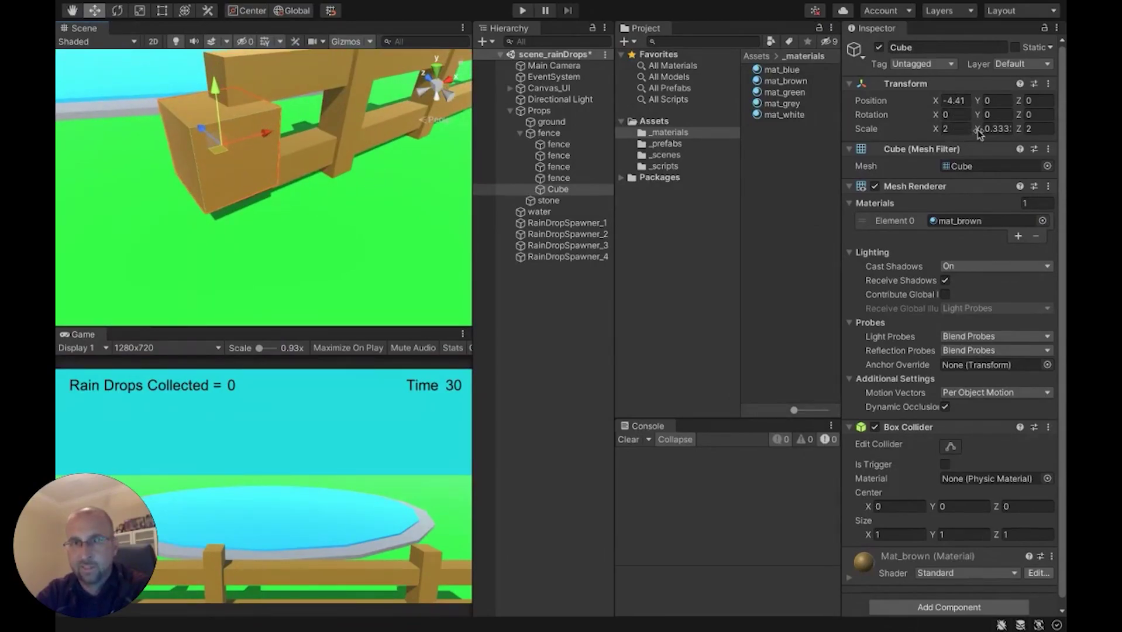
pyautogui.moveTo(977, 129)
pyautogui.mouseDown()
pyautogui.moveTo(1000, 136)
pyautogui.moveTo(980, 132)
pyautogui.mouseUp()
pyautogui.keyDown('alt'); pyautogui.moveTo(267, 214); pyautogui.dragTo(199, 181); pyautogui.keyUp('alt')
pyautogui.scroll(-3, 199, 182)
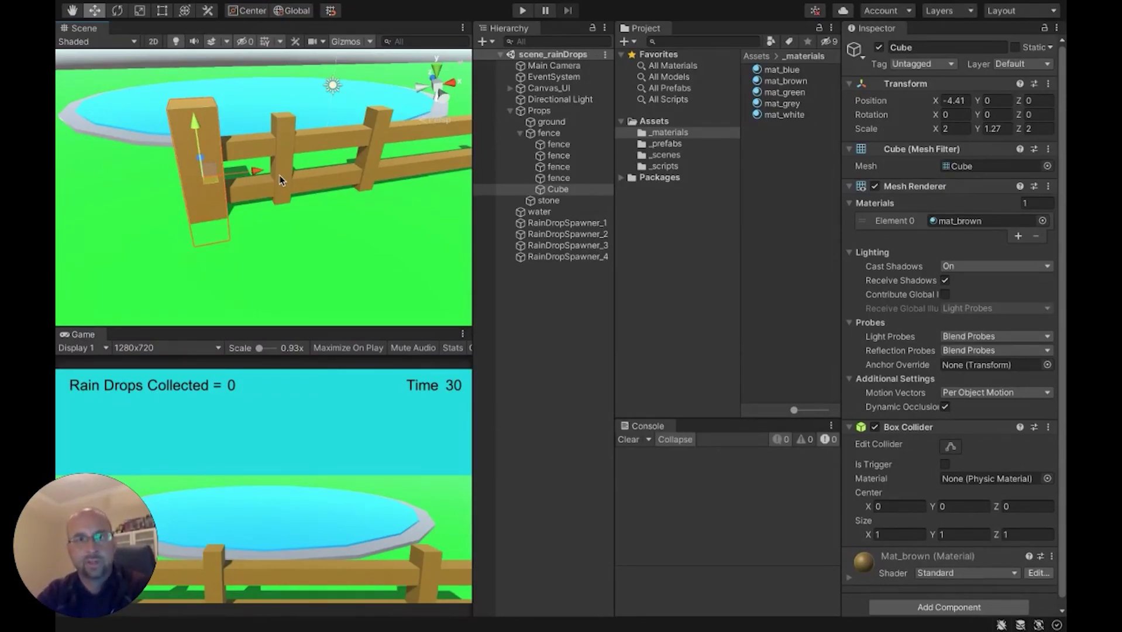
# Duplicate the fence post at X 17.8 and move the copy outward along X to about 22.33
pyautogui.keyDown('alt'); pyautogui.moveTo(251, 195); pyautogui.dragTo(268, 134); pyautogui.keyUp('alt')
pyautogui.moveTo(269, 134); pyautogui.dragTo(177, 149, button='right')
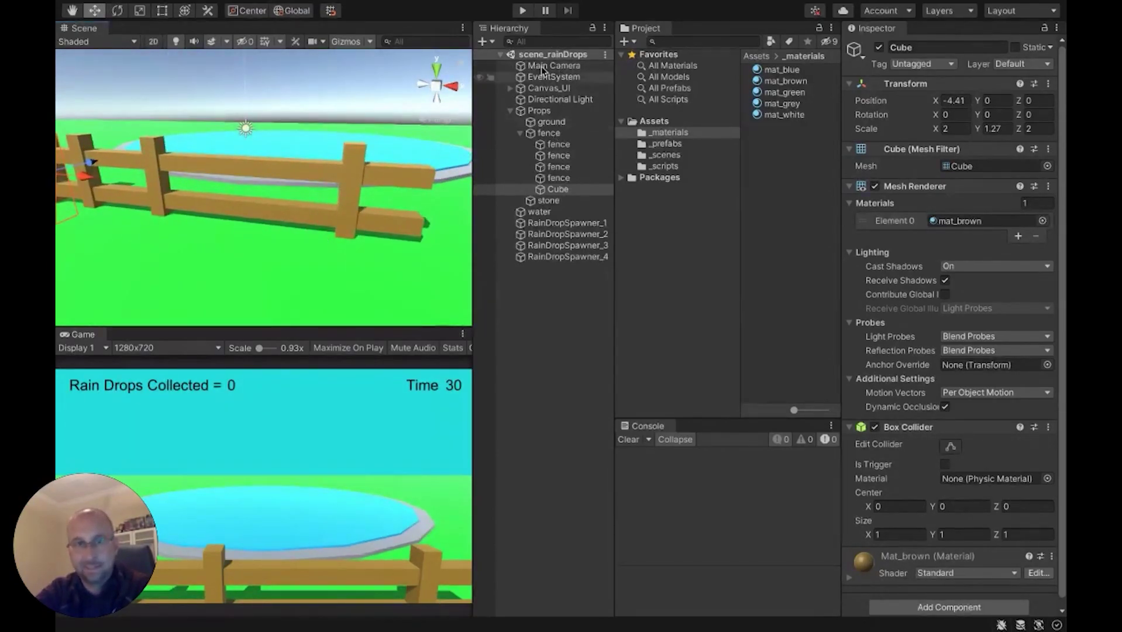
pyautogui.click(351, 201)
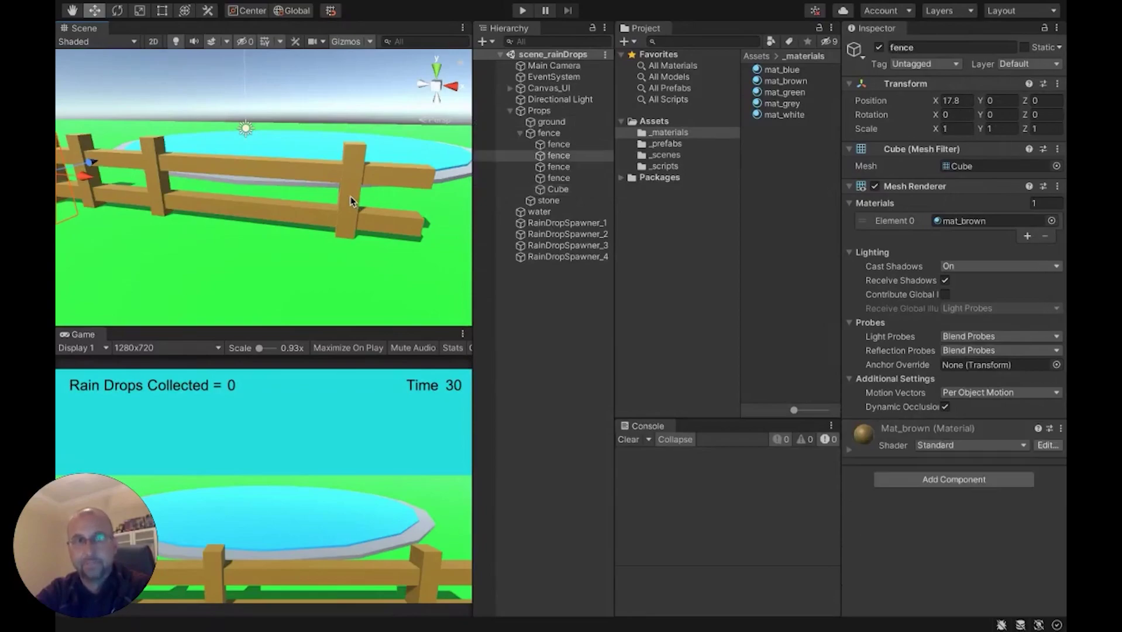
pyautogui.moveTo(309, 246); pyautogui.dragTo(374, 232, button='right')
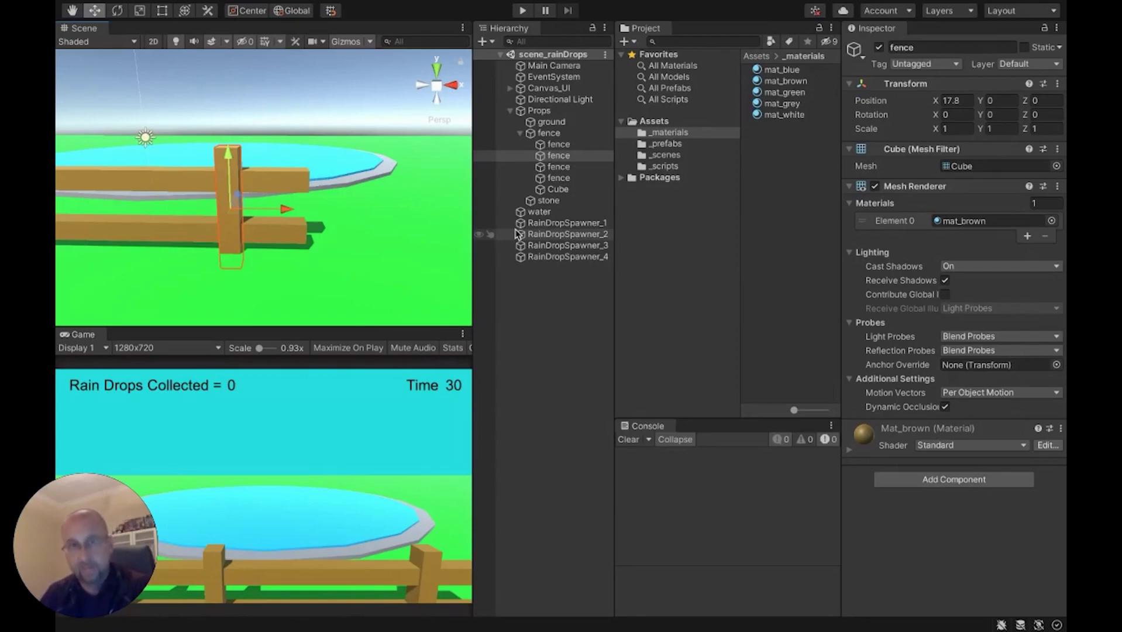
pyautogui.click(543, 156)
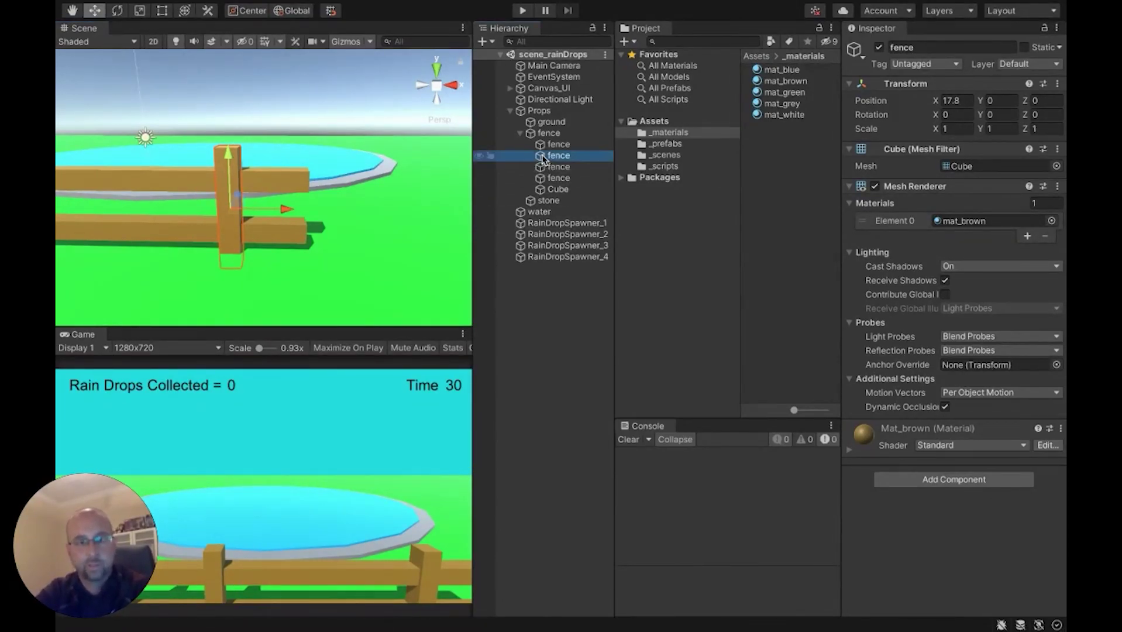
pyautogui.hotkey('ctrl', 'd')
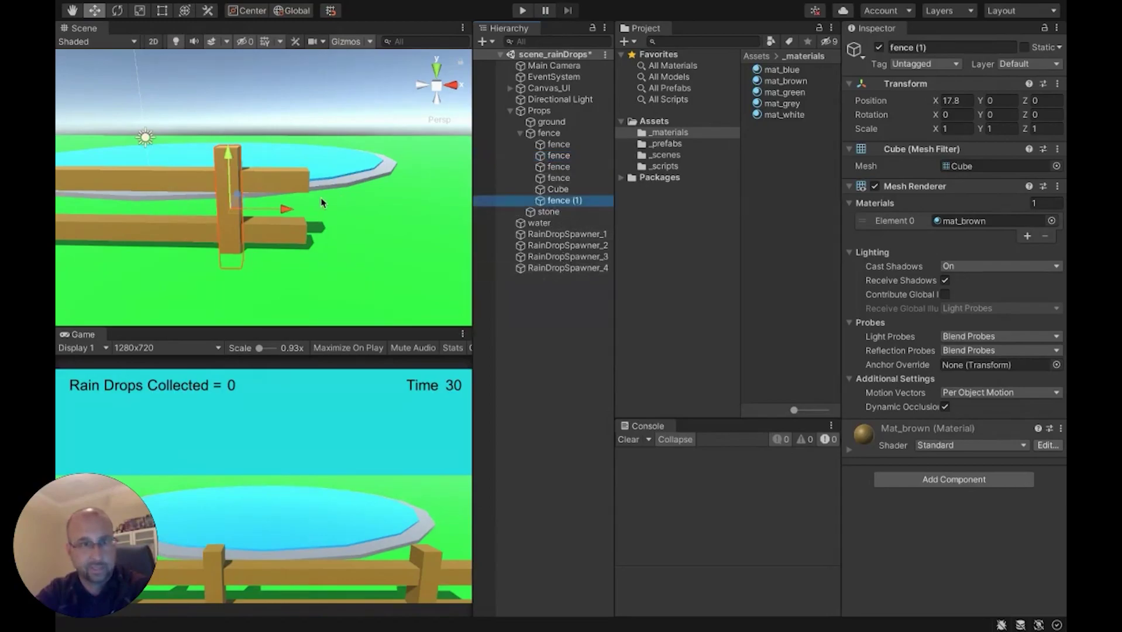
pyautogui.moveTo(285, 210); pyautogui.dragTo(381, 215)
# Duplicate the new end post and set the copy's Y scale to 1.53
pyautogui.hotkey('ctrl', 'd')
pyautogui.click(997, 128)
pyautogui.write('1.53')
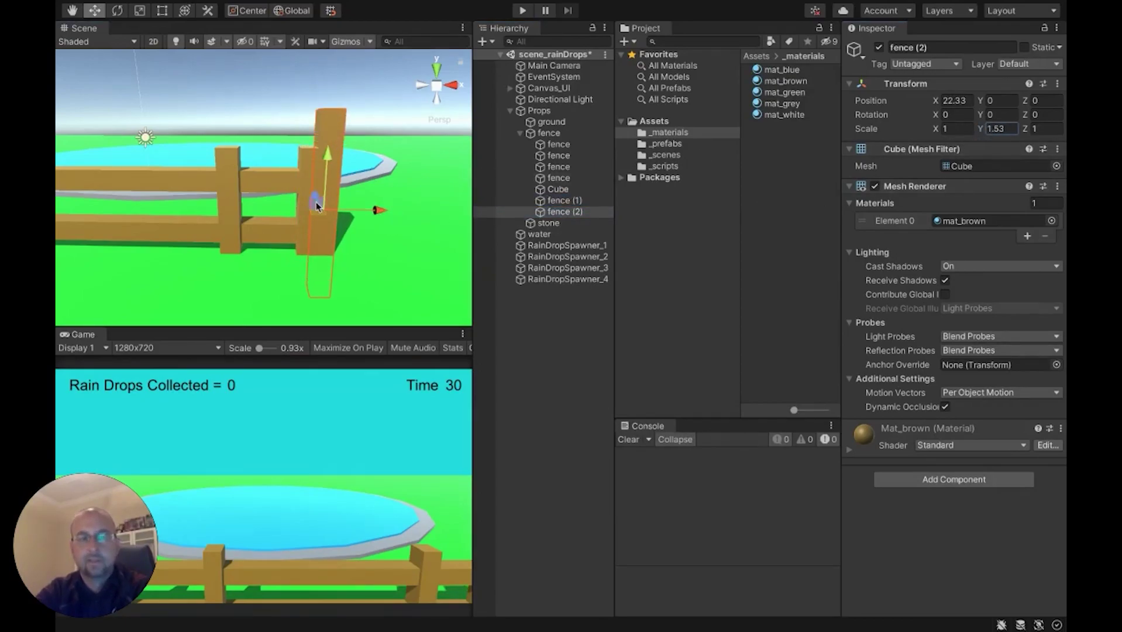
pyautogui.moveTo(210, 220); pyautogui.dragTo(84, 148, button='right')
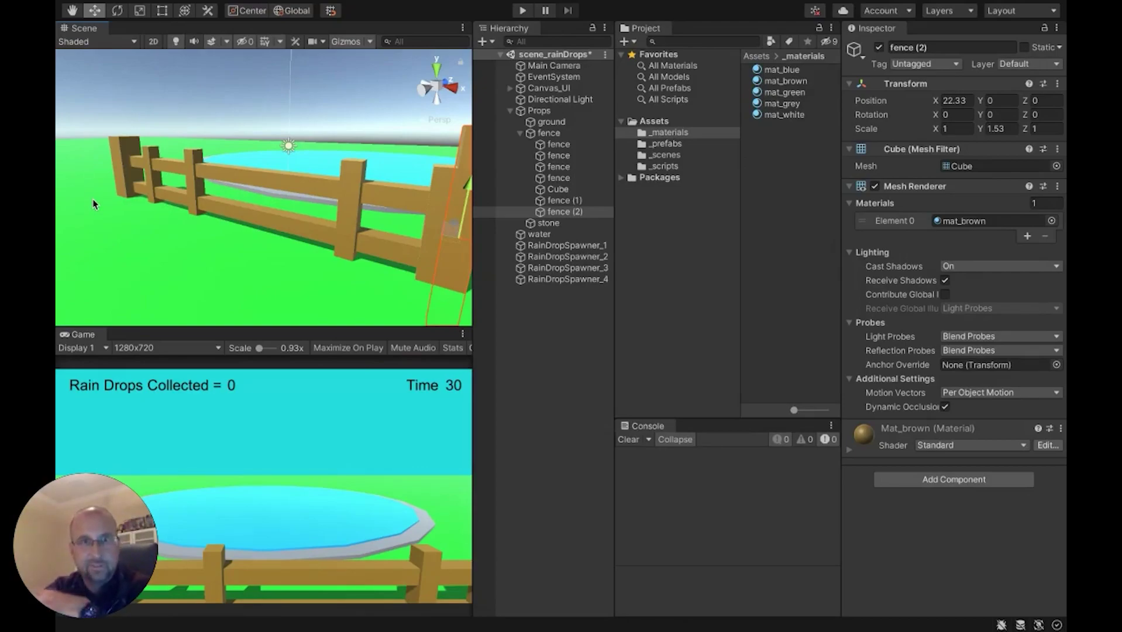
pyautogui.moveTo(196, 223); pyautogui.dragTo(431, 214, button='right')
pyautogui.press('w')
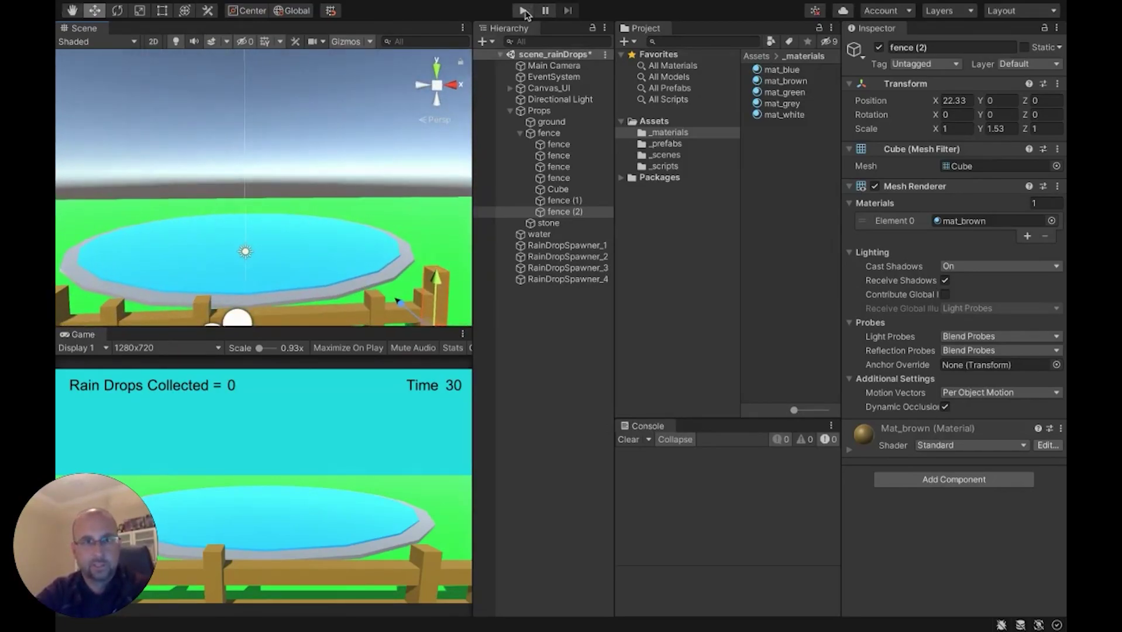
# Run the rain drops game and collect several falling raindrops
pyautogui.click(523, 11)
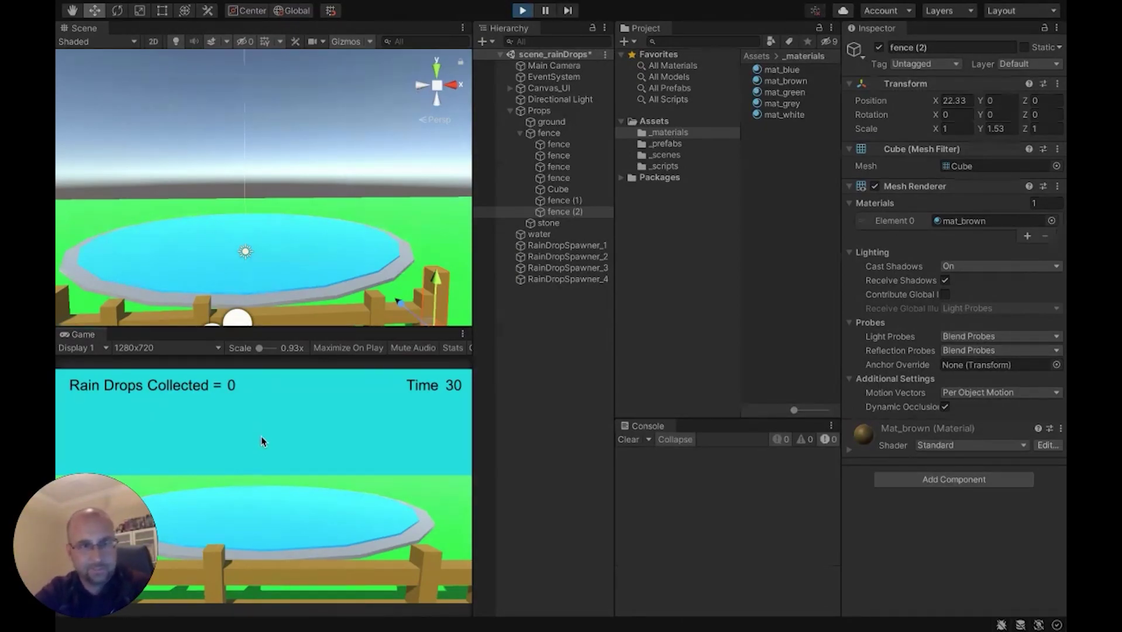
pyautogui.click(252, 449)
pyautogui.click(170, 477)
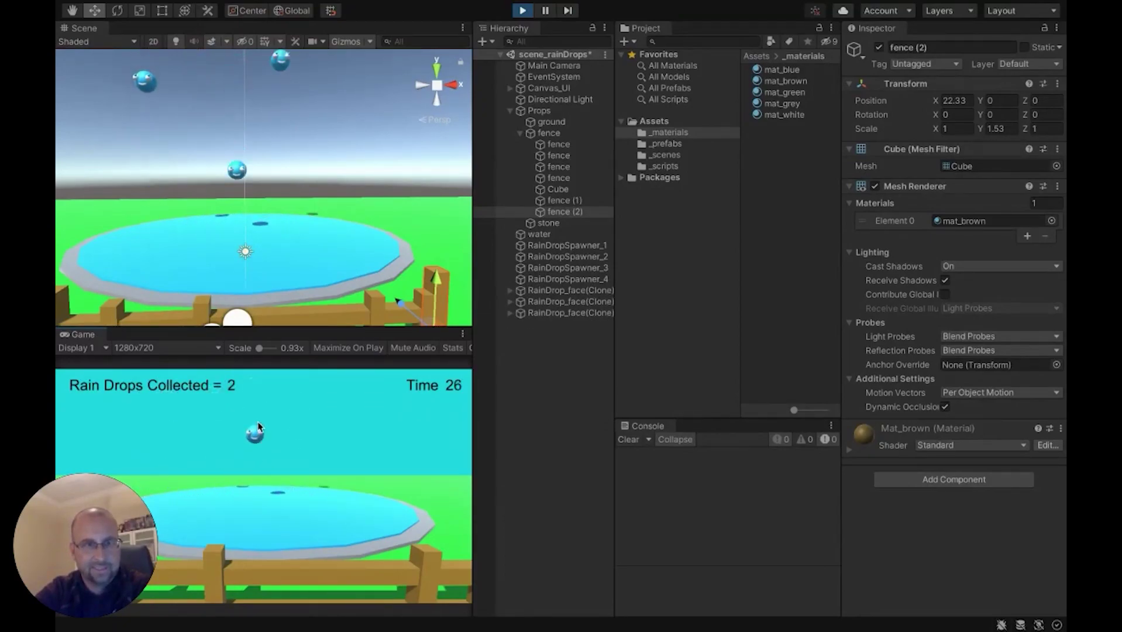
pyautogui.click(242, 454)
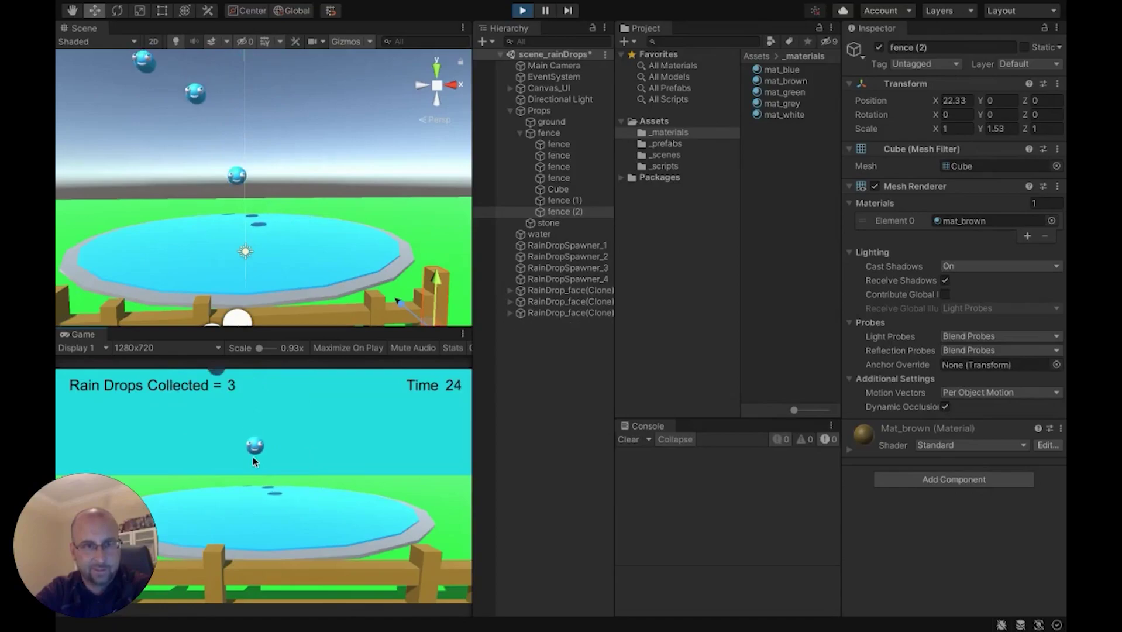
pyautogui.click(212, 448)
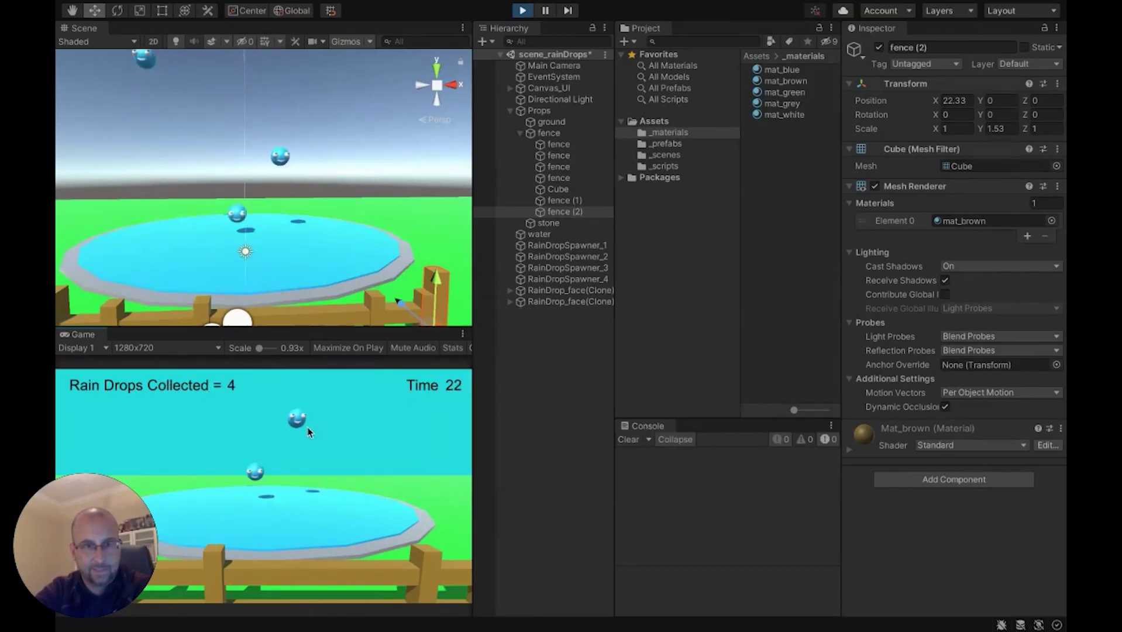
# Pause the running game, select the eye of a falling raindrop in the scene and open its attached RainDrop script
pyautogui.keyDown('alt'); pyautogui.moveTo(361, 246); pyautogui.dragTo(295, 263); pyautogui.keyUp('alt')
pyautogui.press('s')
pyautogui.moveTo(294, 260); pyautogui.dragTo(271, 274, button='right')
pyautogui.press('w')
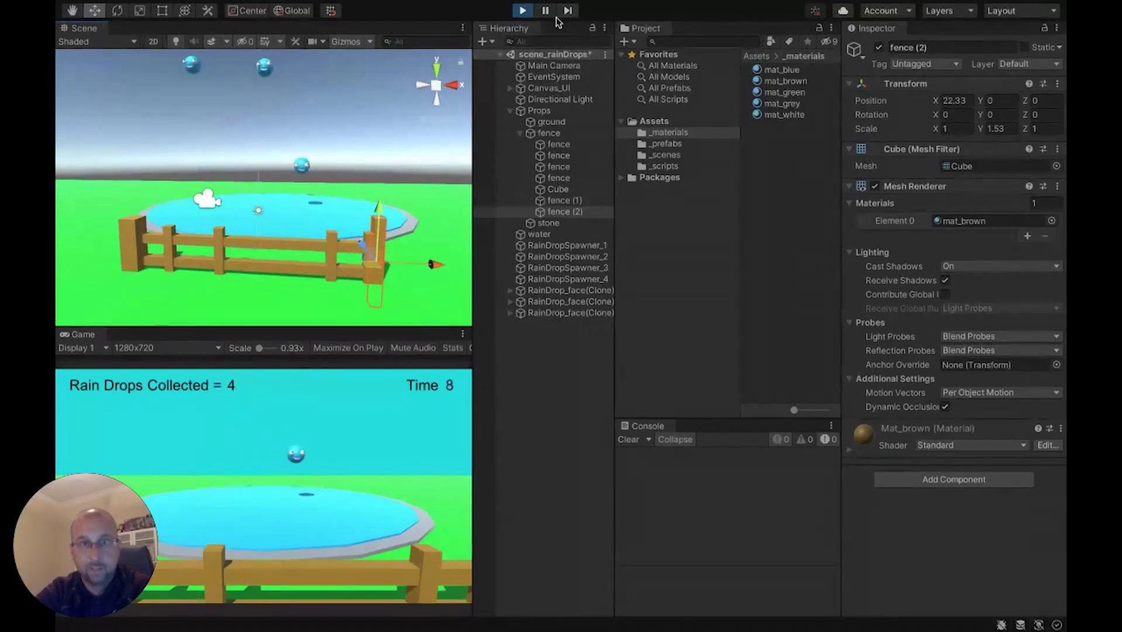
pyautogui.moveTo(348, 145); pyautogui.dragTo(320, 189, button='right')
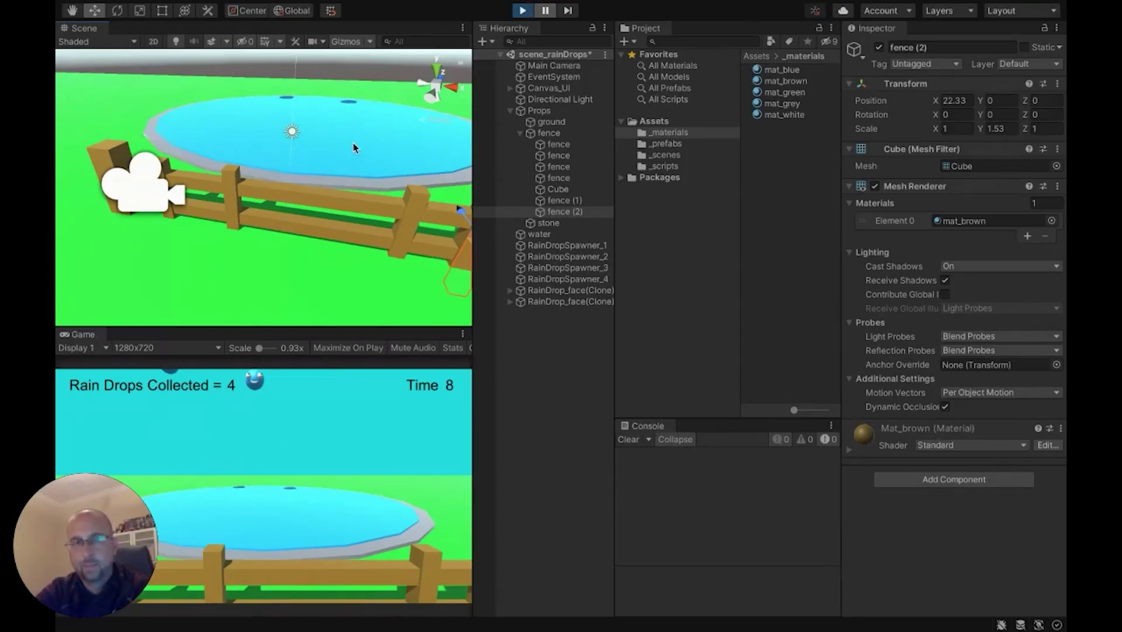
pyautogui.click(350, 164)
pyautogui.moveTo(357, 91); pyautogui.dragTo(362, 61, button='right')
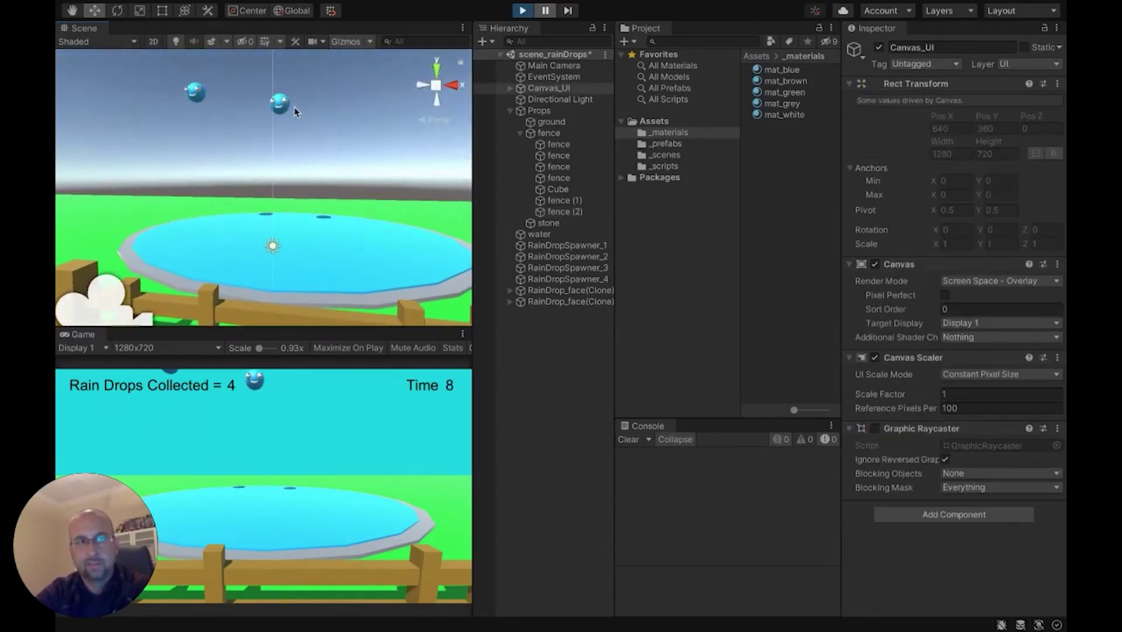
pyautogui.click(283, 103)
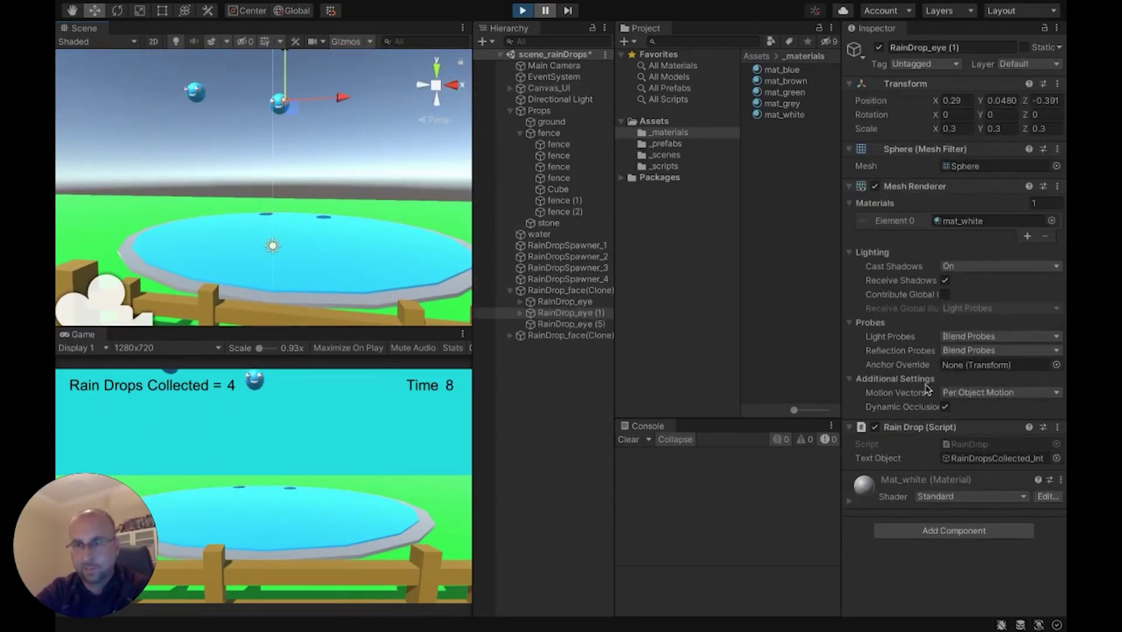
pyautogui.doubleClick(972, 444)
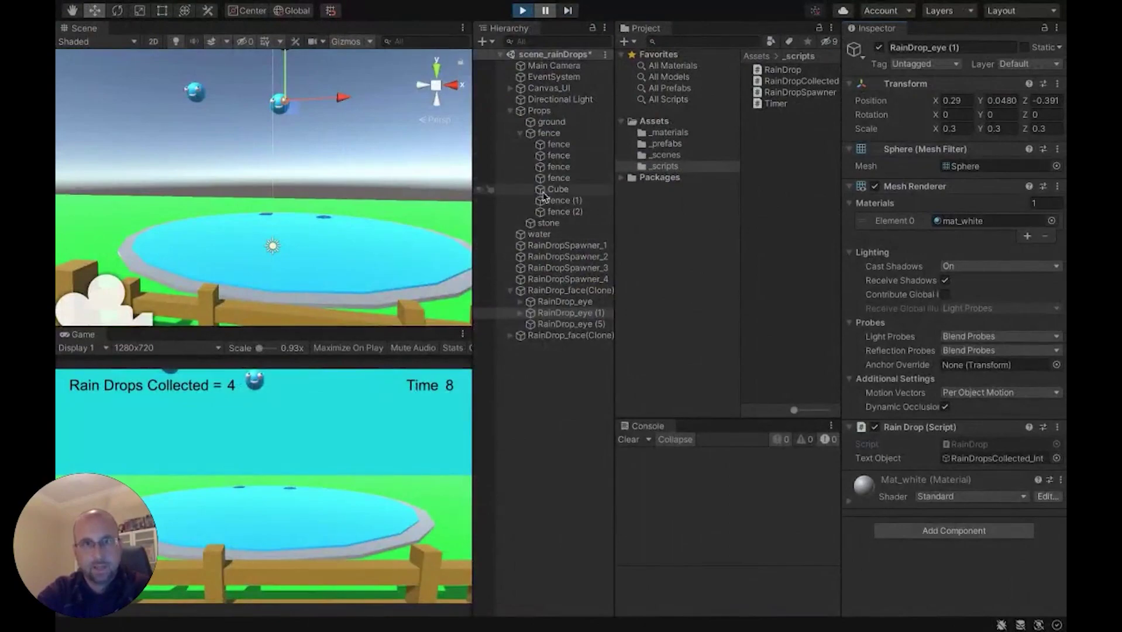
# Select the other raindrop's face, switch to Visual Studio and examine OnMouseDown, OnCollisionEnter and the "water" tag check in RainDrop.cs
pyautogui.click(197, 92)
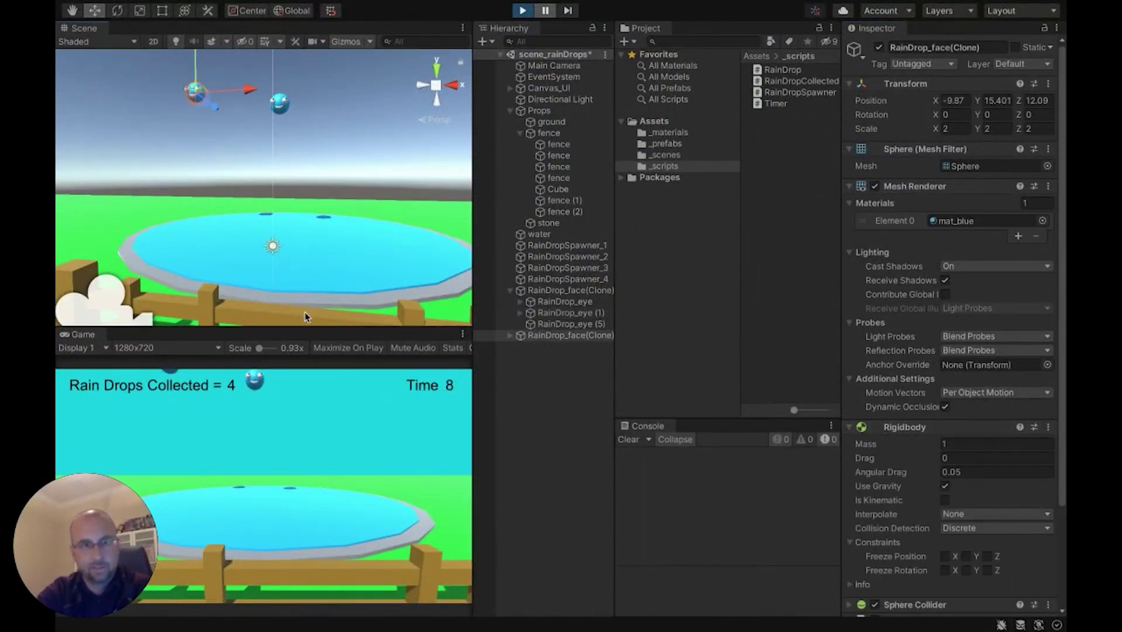
pyautogui.hotkey('ctrl', 'Left')
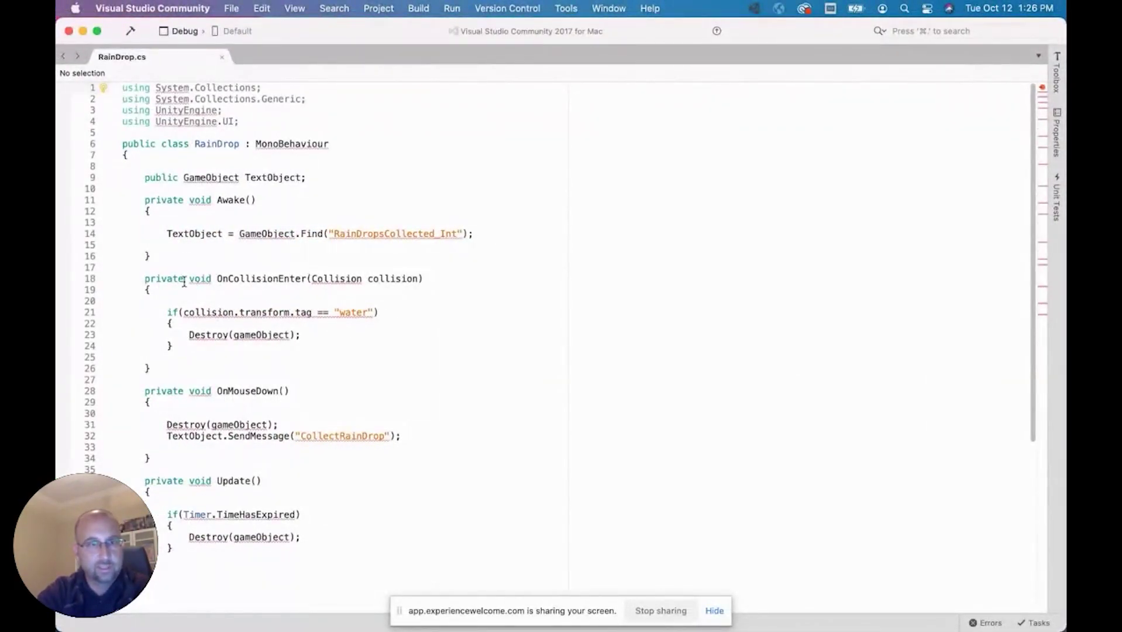
pyautogui.scroll(-5, 139, 279)
pyautogui.moveTo(140, 274); pyautogui.dragTo(151, 342)
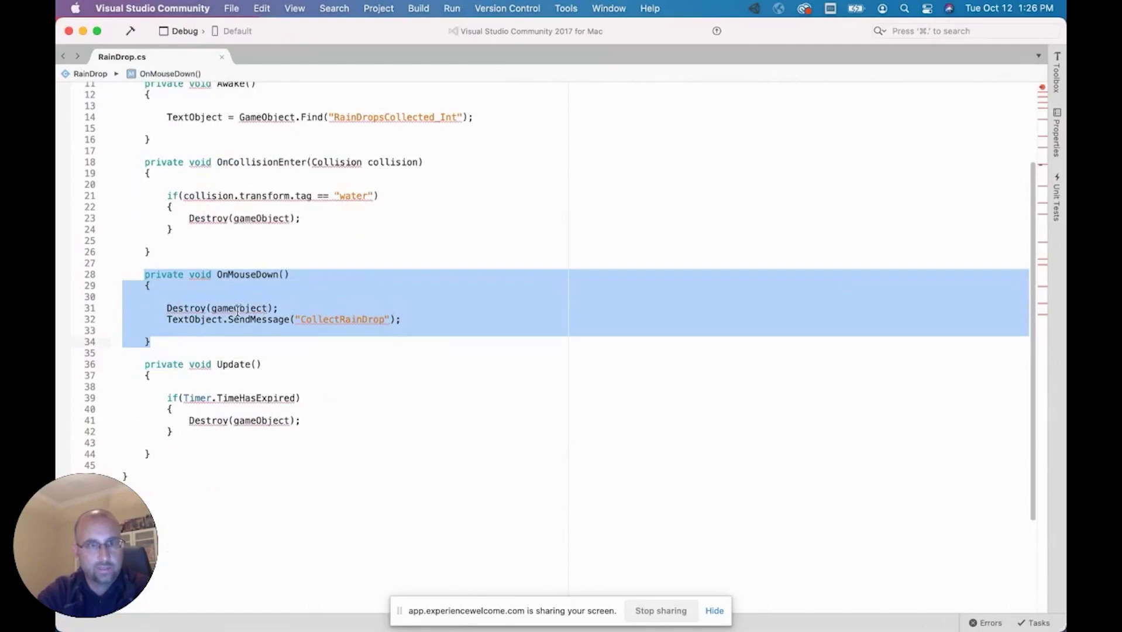
pyautogui.click(192, 229)
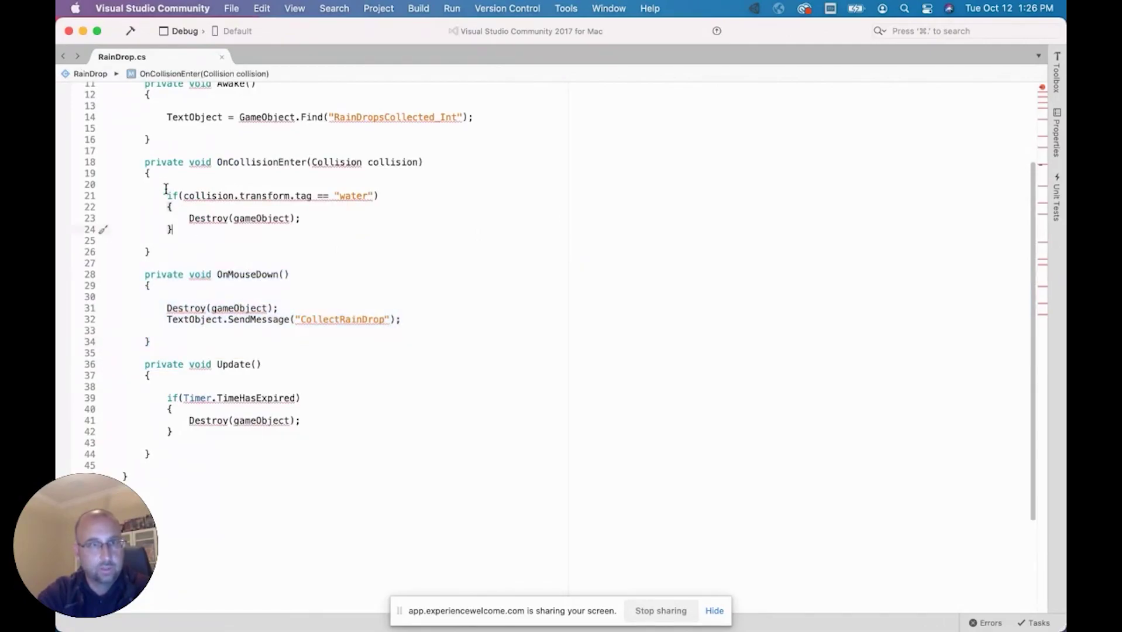
pyautogui.moveTo(146, 164); pyautogui.dragTo(176, 251)
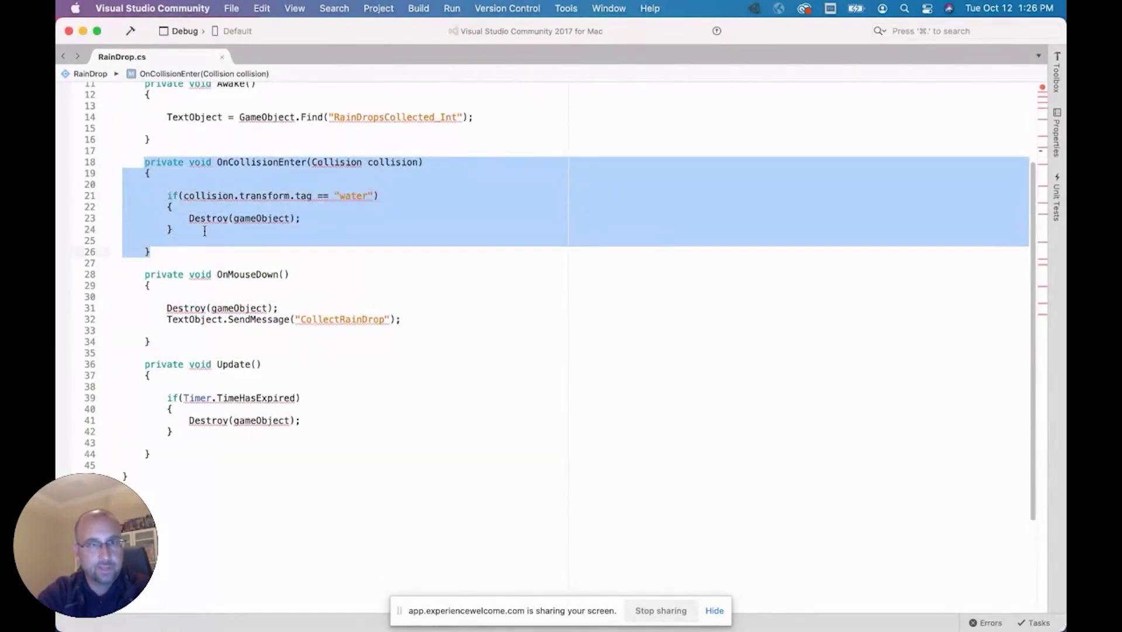
pyautogui.click(357, 195)
pyautogui.doubleClick(353, 196)
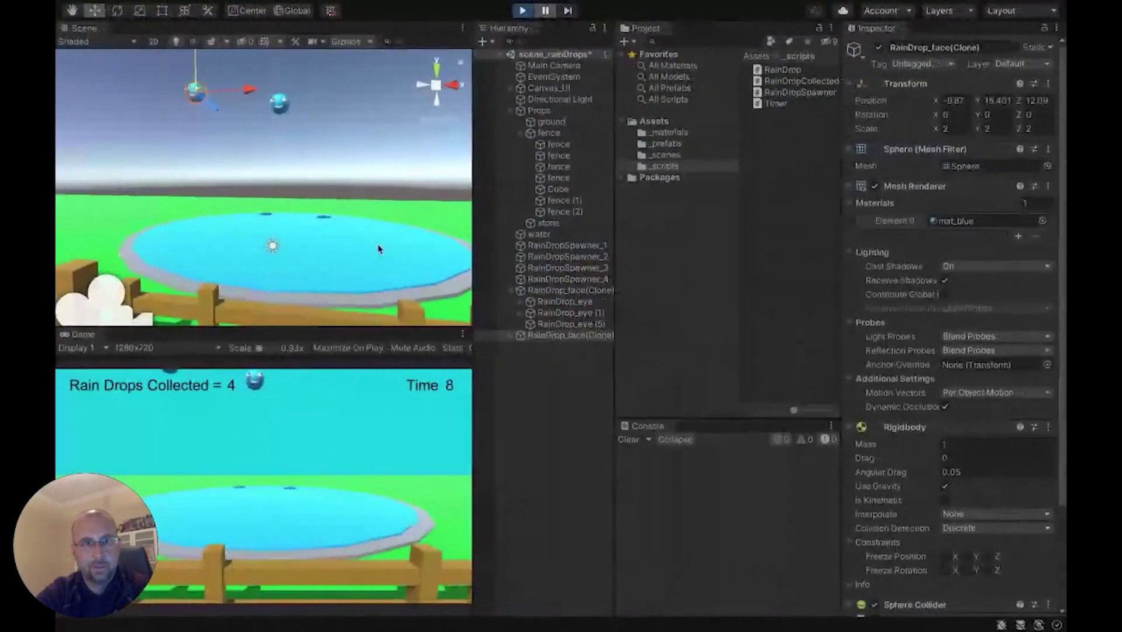
# Select the water cylinder in the Unity scene to inspect its tag, and collapse the Props group
pyautogui.click(366, 255)
pyautogui.click(366, 255)
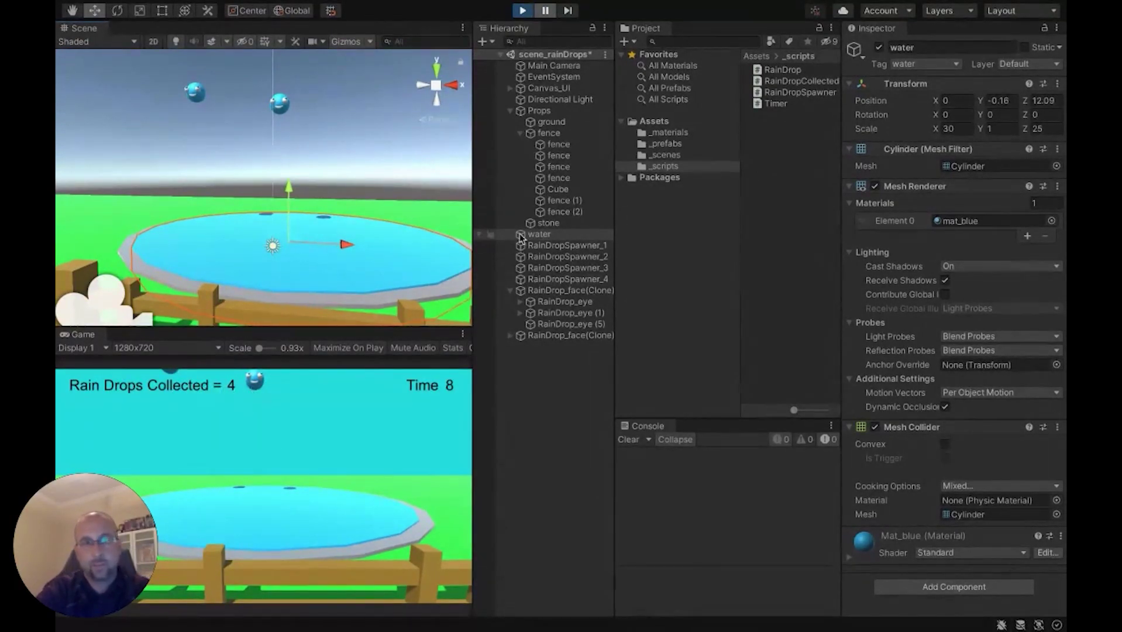
pyautogui.click(513, 112)
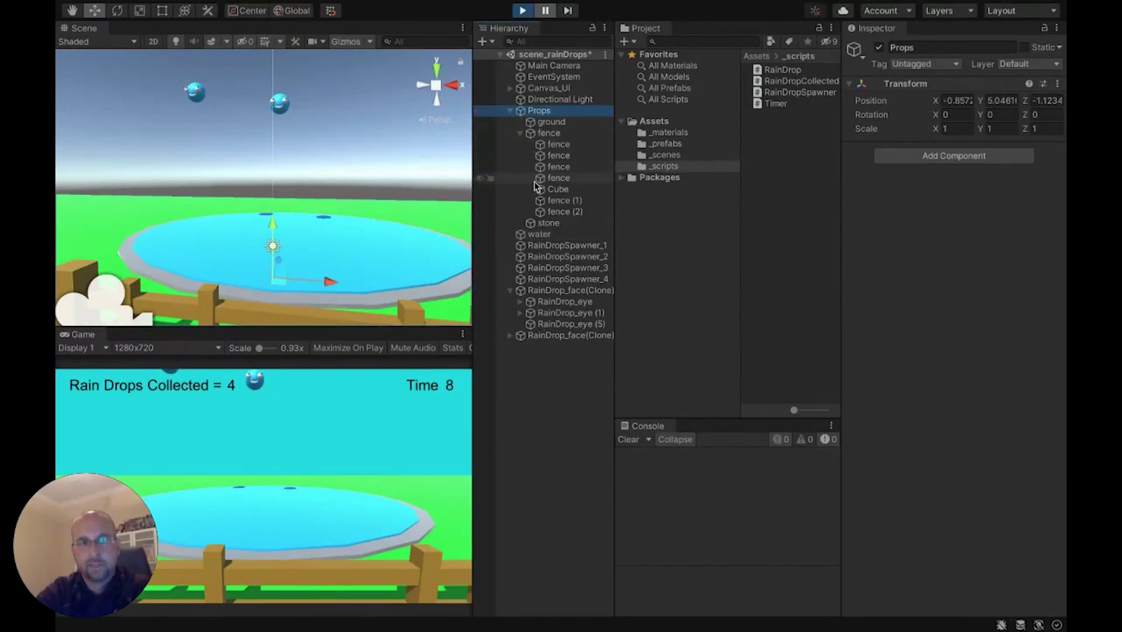
pyautogui.click(509, 111)
# Deactivate the Canvas_UI object and activate it again
pyautogui.click(532, 90)
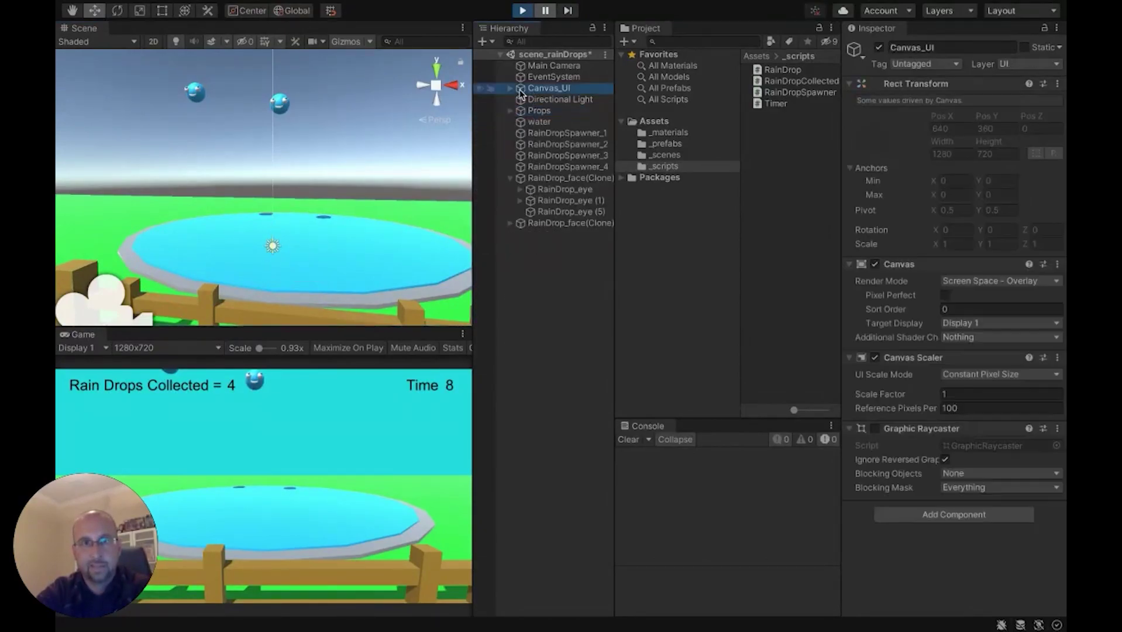
pyautogui.click(878, 48)
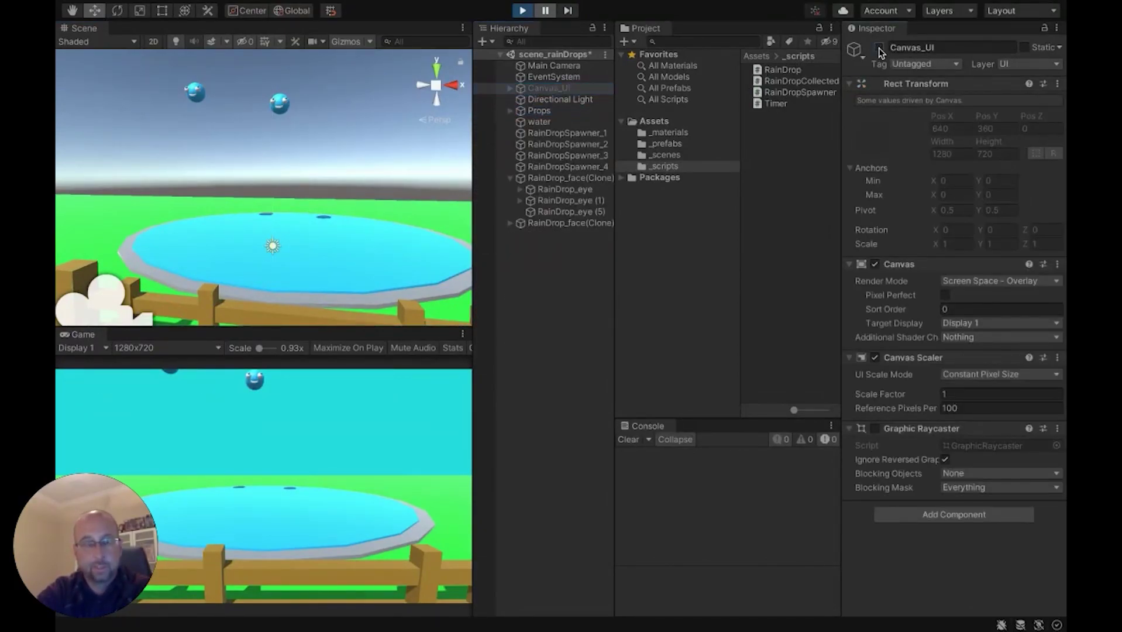
pyautogui.click(879, 48)
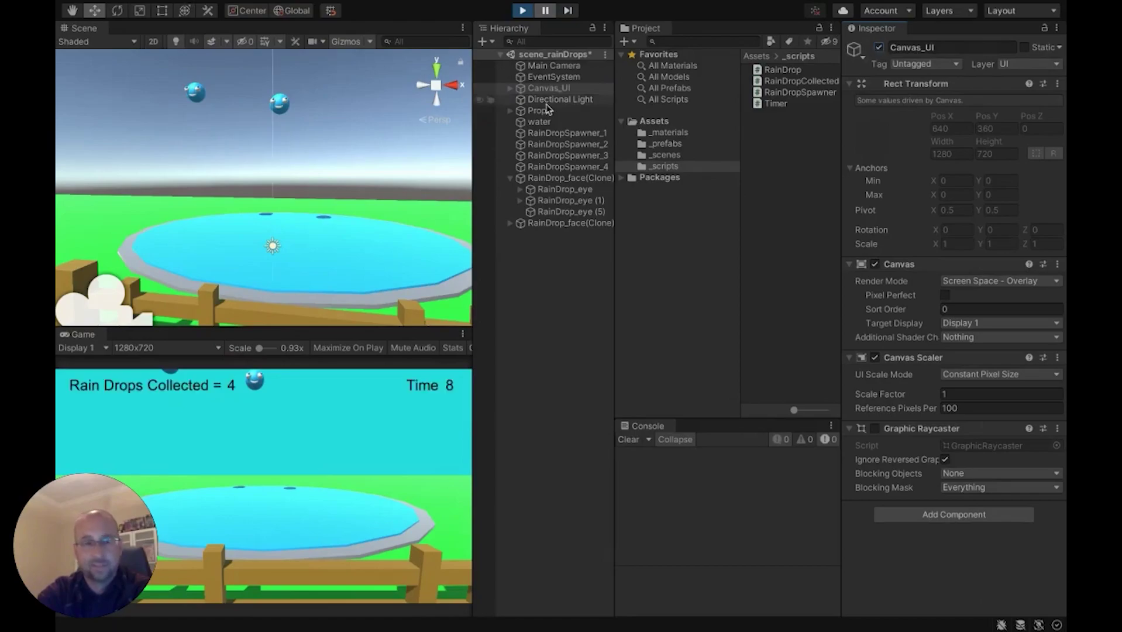
# Expand Canvas_UI with its RainDropsCollected and Timer children, and inspect the text components of the raindrop counter
pyautogui.click(510, 88)
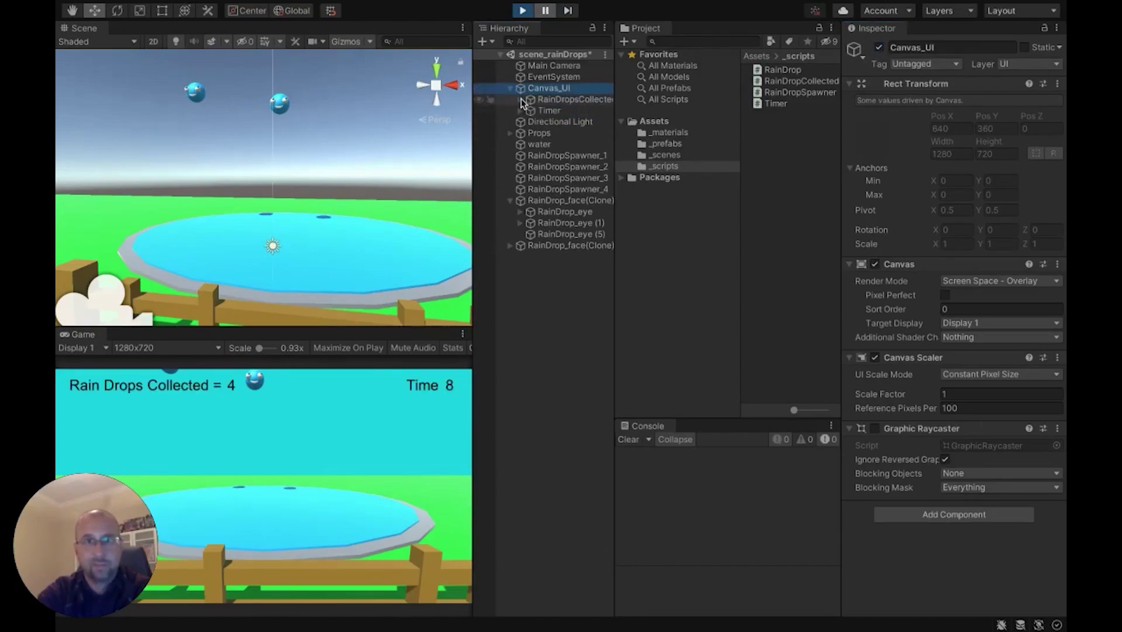
pyautogui.click(511, 89)
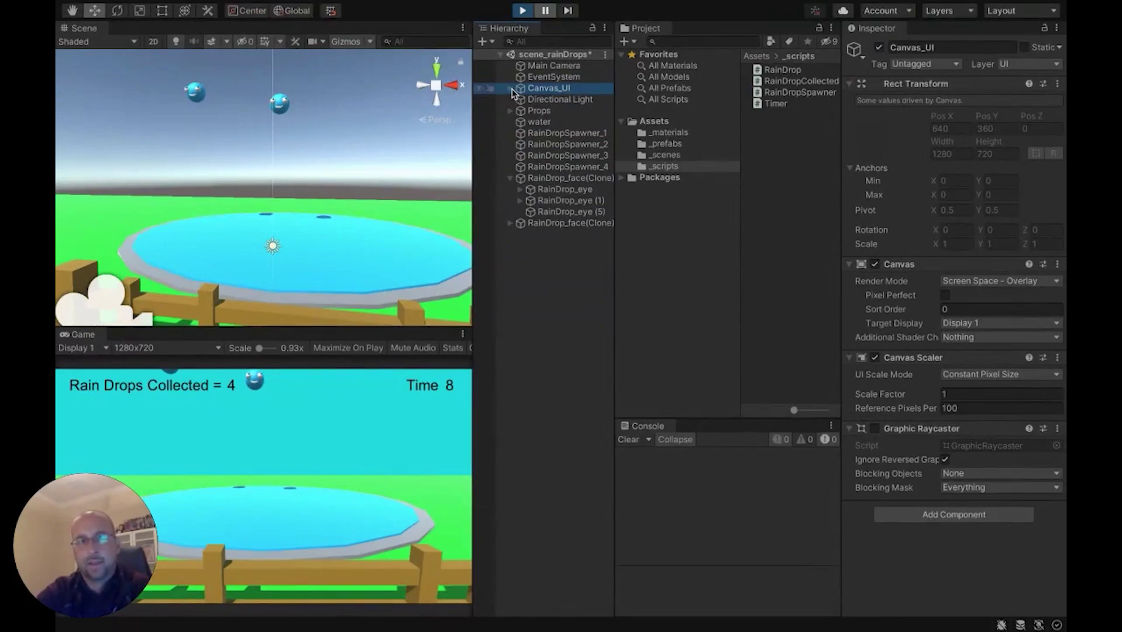
pyautogui.click(512, 89)
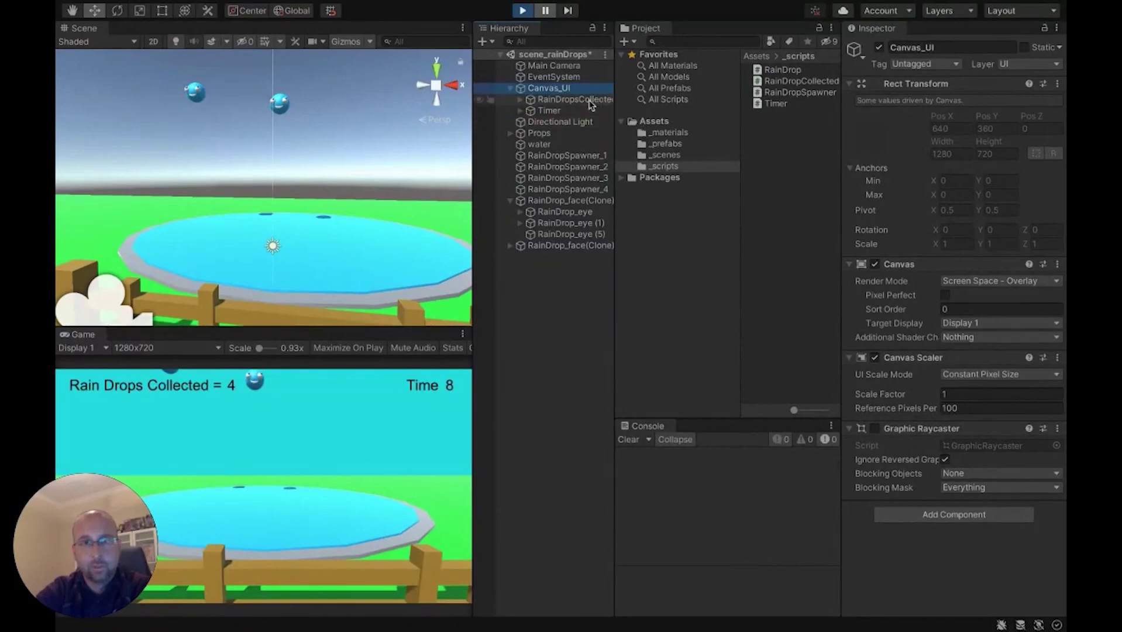
pyautogui.click(521, 100)
pyautogui.click(520, 122)
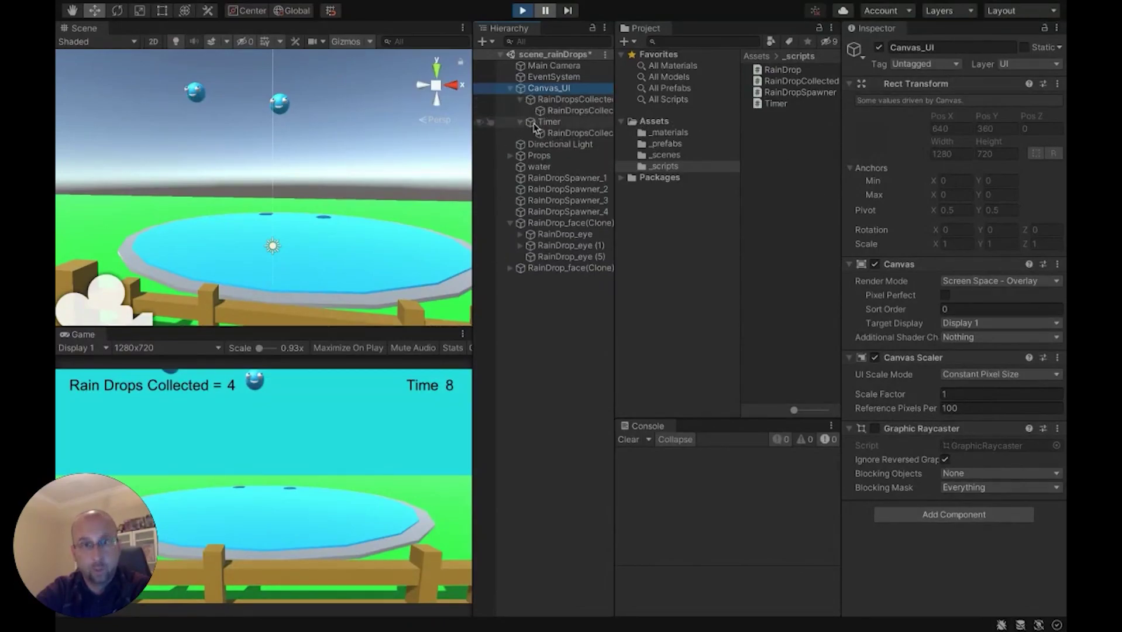
pyautogui.click(544, 119)
pyautogui.click(559, 99)
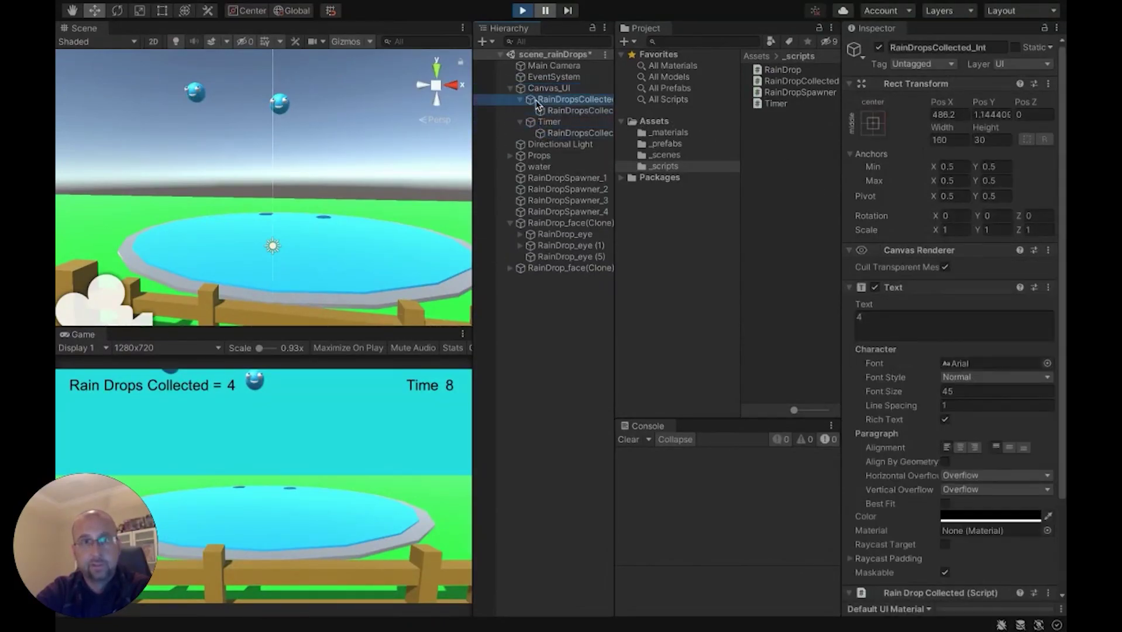
# Resume the paused game to watch more raindrops fall, toggling the pause between looks
pyautogui.click(548, 11)
pyautogui.click(548, 12)
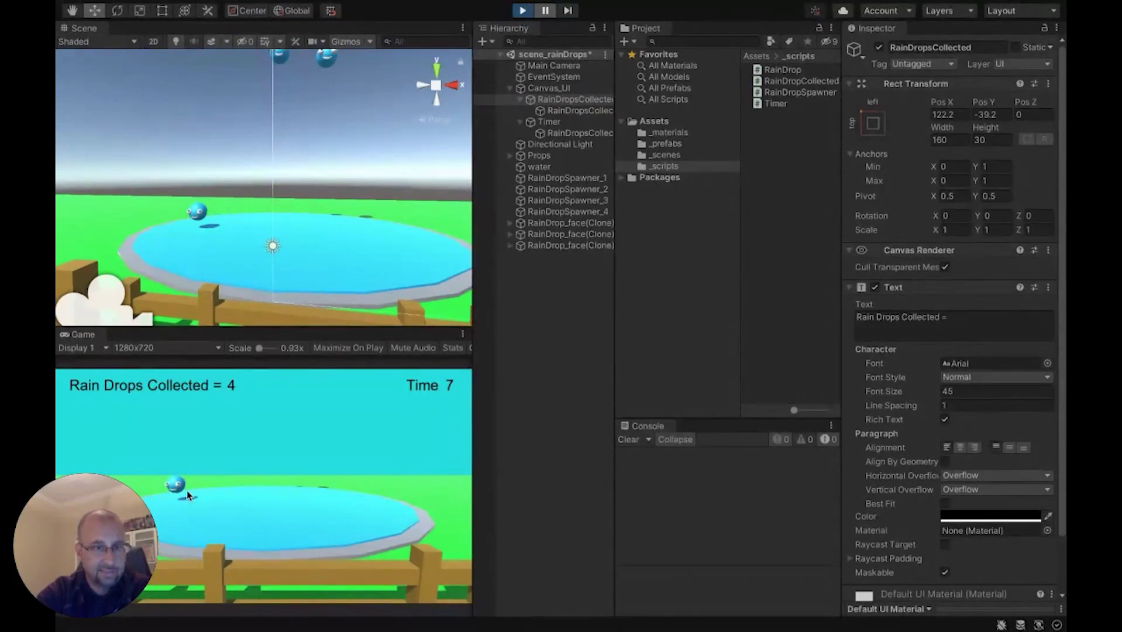
pyautogui.click(545, 10)
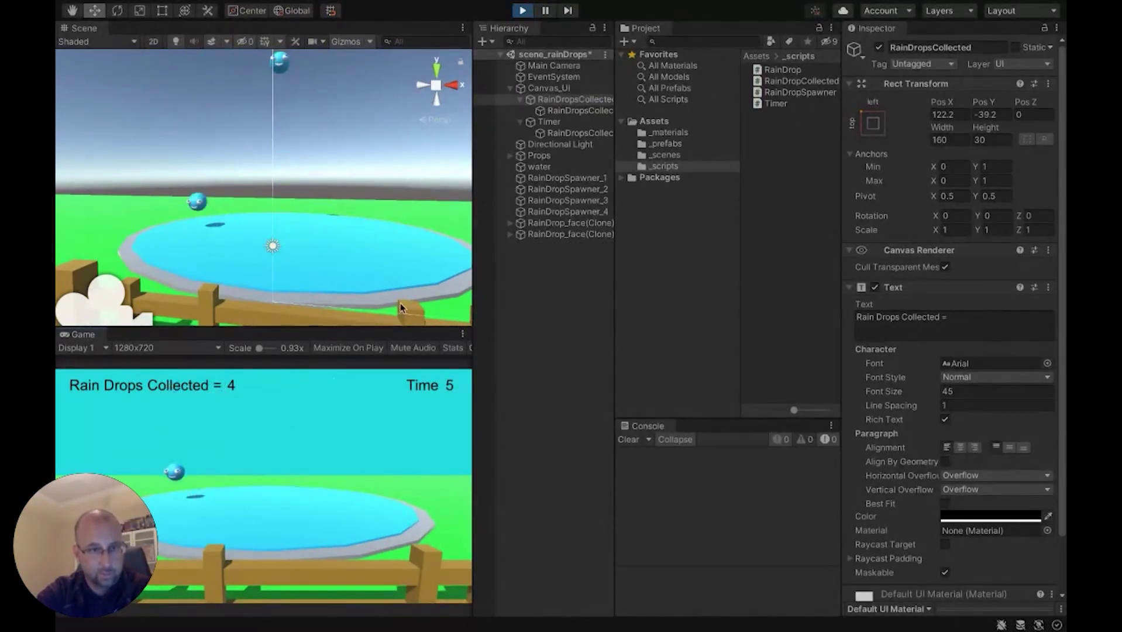
pyautogui.click(545, 10)
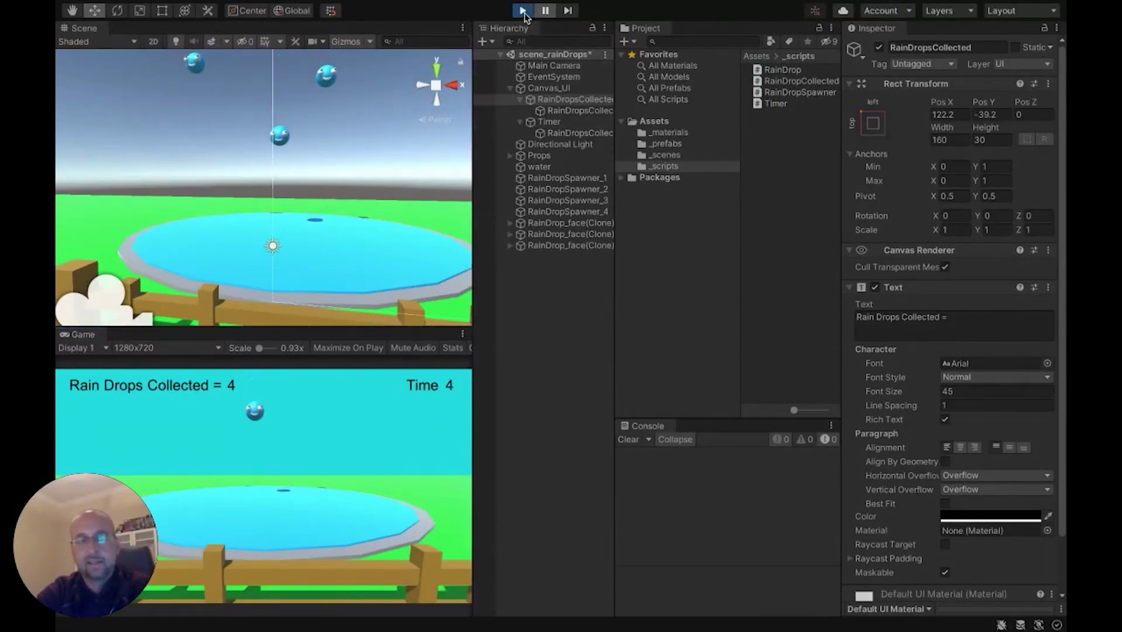